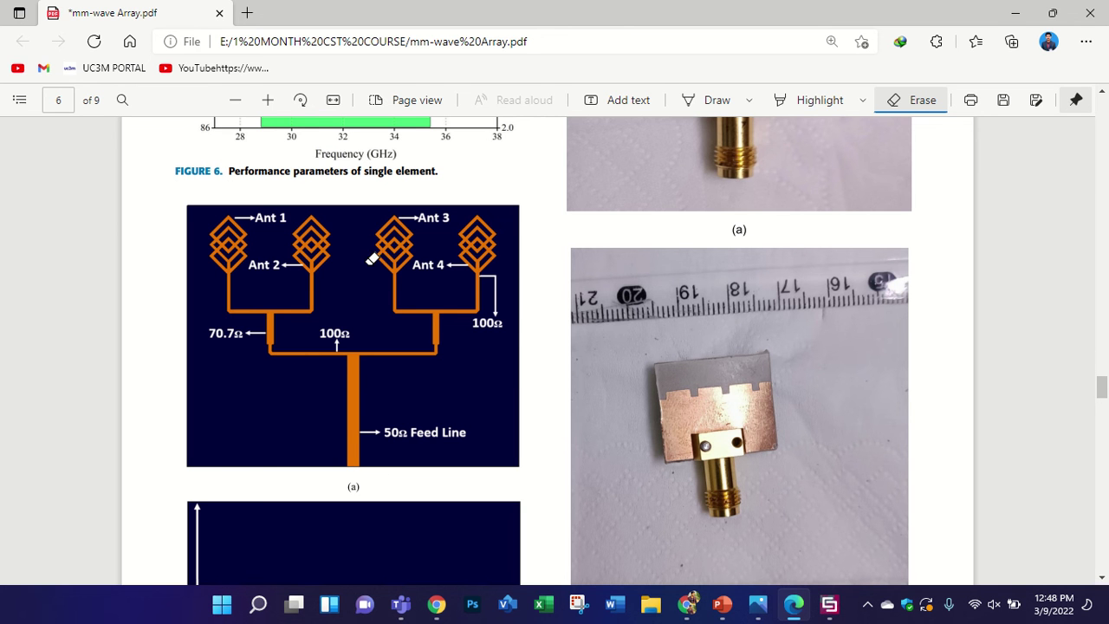
{"action": "scroll", "coordinate": [308, 221], "scroll_direction": "up", "scroll_amount": 2, "text": "ctrl"}
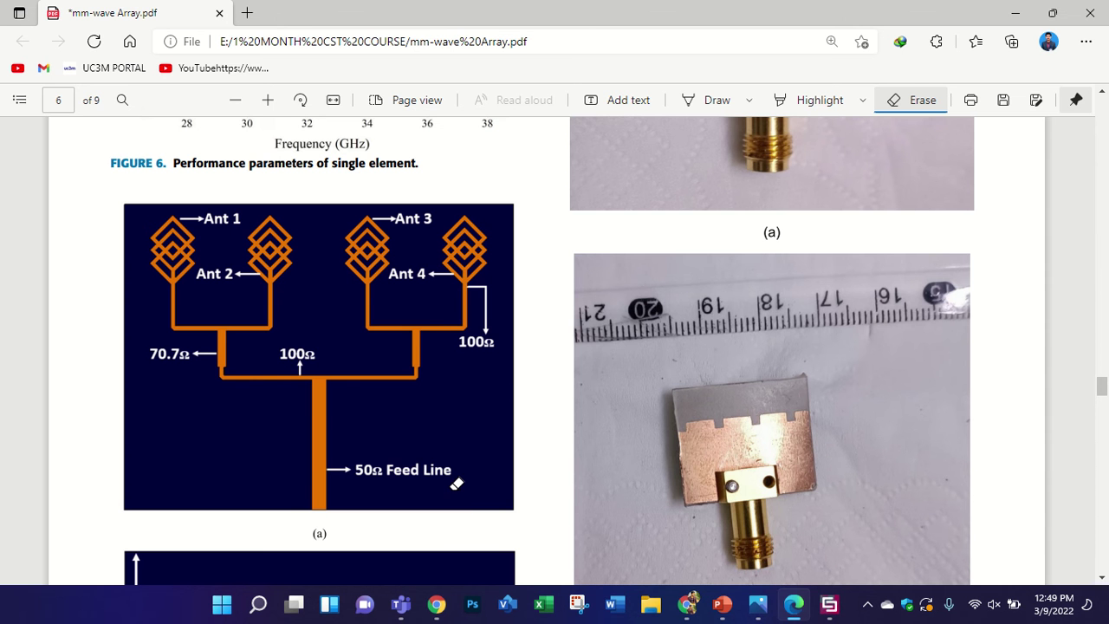
{"action": "scroll", "coordinate": [464, 471], "scroll_direction": "down", "scroll_amount": 1, "text": "ctrl"}
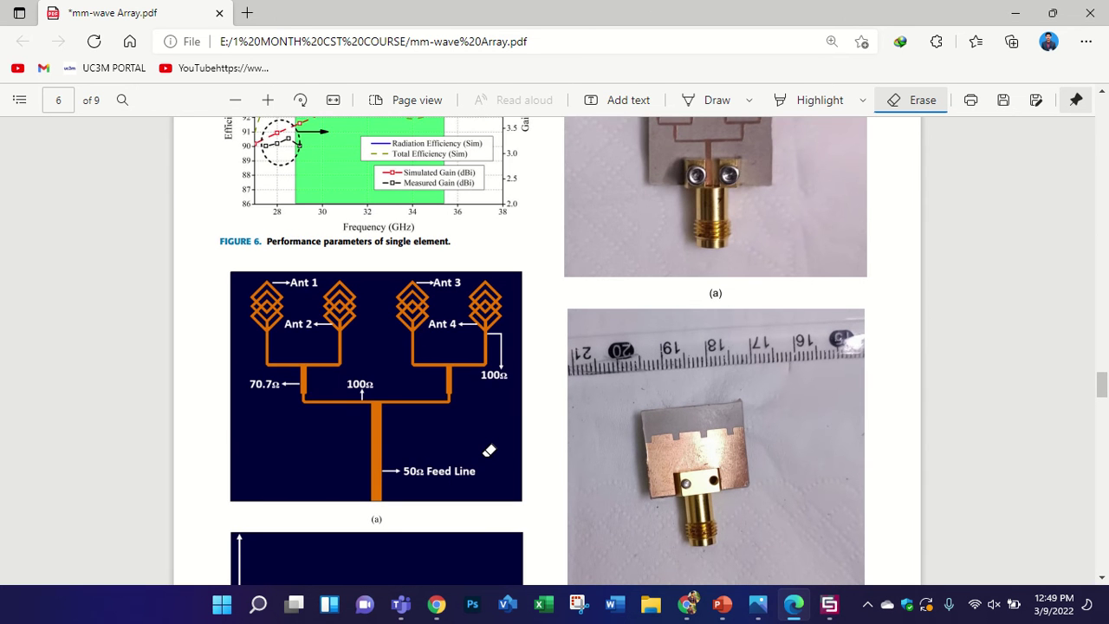
{"action": "scroll", "coordinate": [490, 451], "scroll_direction": "up", "scroll_amount": 1, "text": "ctrl"}
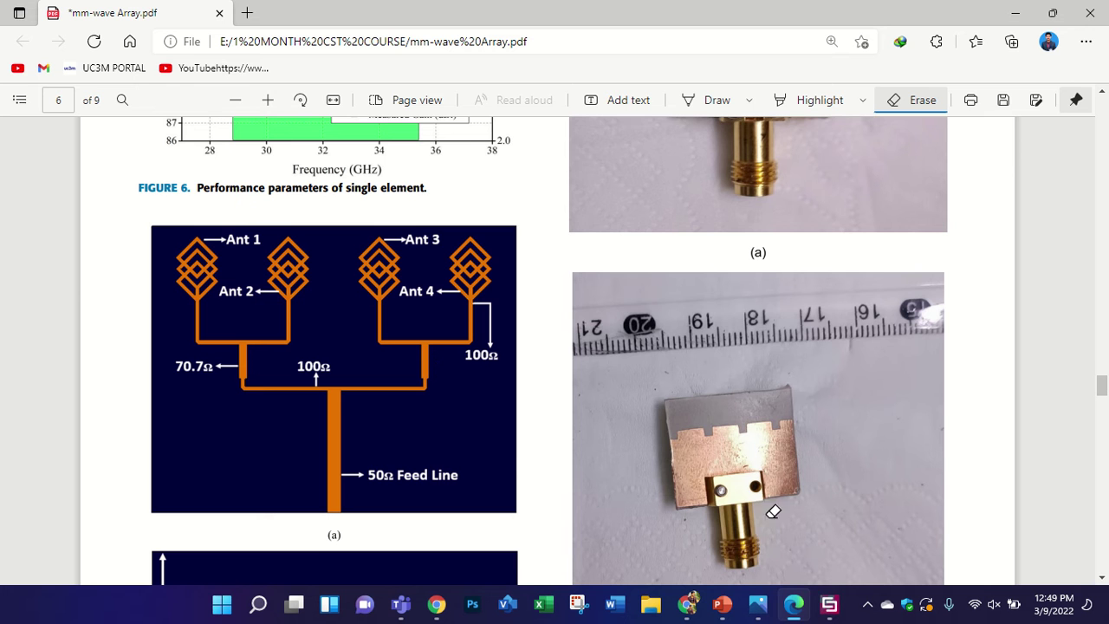
Switch to CST Studio Suite and set the feedline brick's Umax to wf/2 and Vmax to Lf
{"action": "left_click", "coordinate": [829, 606]}
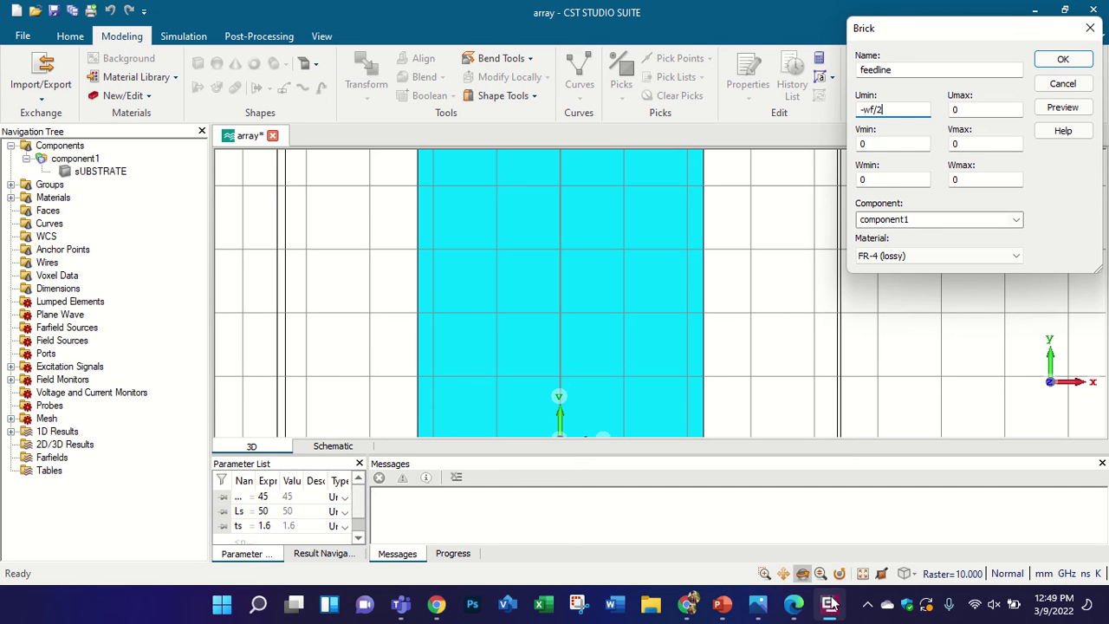
{"action": "left_click", "coordinate": [981, 107]}
{"action": "type", "text": "wf/2"}
{"action": "double_click", "coordinate": [960, 109]}
{"action": "type", "text": "w"}
{"action": "double_click", "coordinate": [1001, 113]}
{"action": "left_click", "coordinate": [1001, 140]}
{"action": "type", "text": "L"}
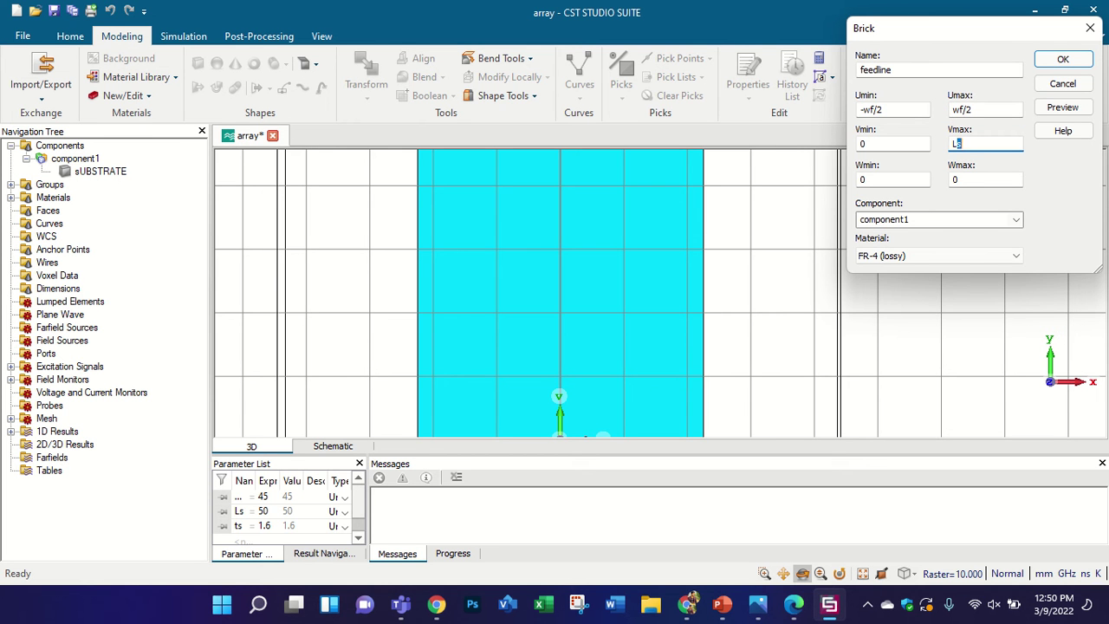
{"action": "type", "text": "f"}
Preview the feedline brick, defining the missing parameters wf as 2 and Lf as 10
{"action": "left_click", "coordinate": [1062, 107]}
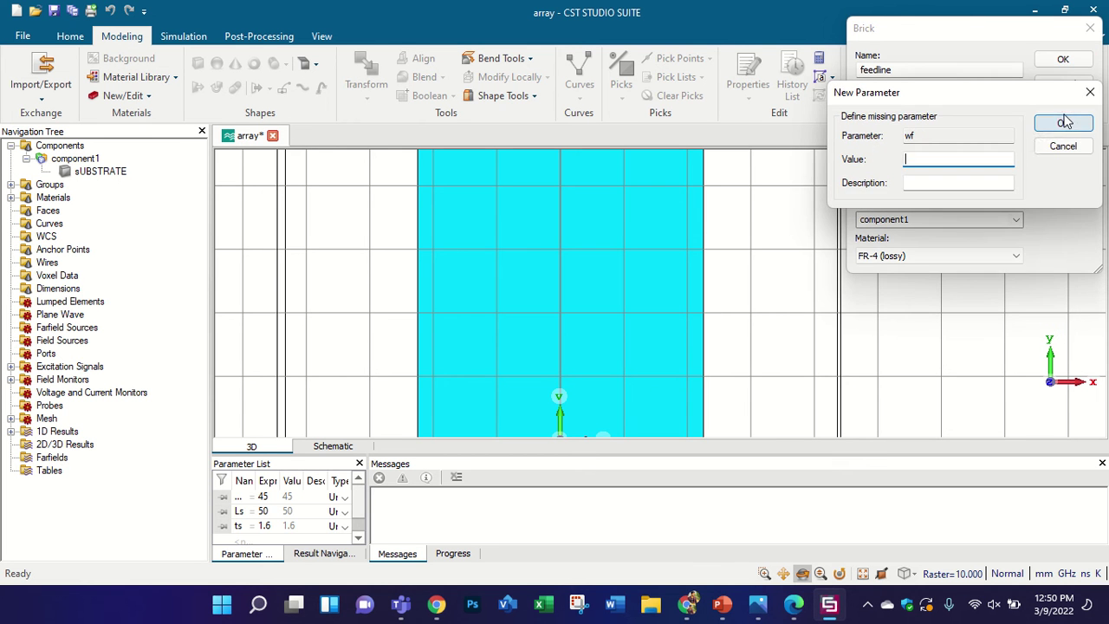
{"action": "type", "text": "2"}
{"action": "left_click", "coordinate": [1063, 123]}
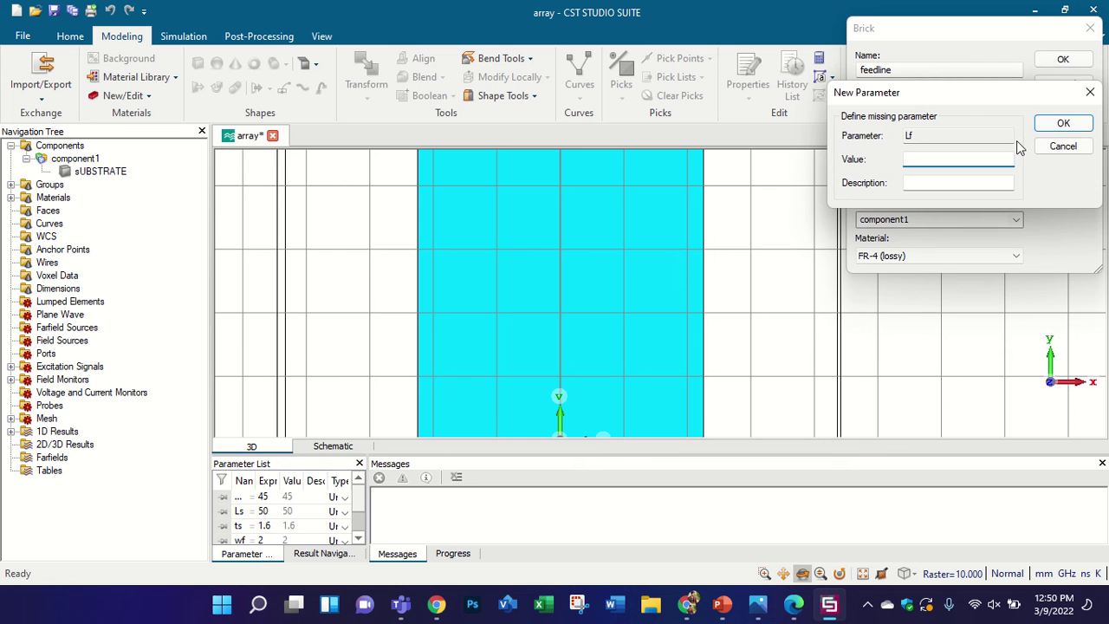
{"action": "type", "text": "50"}
{"action": "left_click", "coordinate": [1063, 123]}
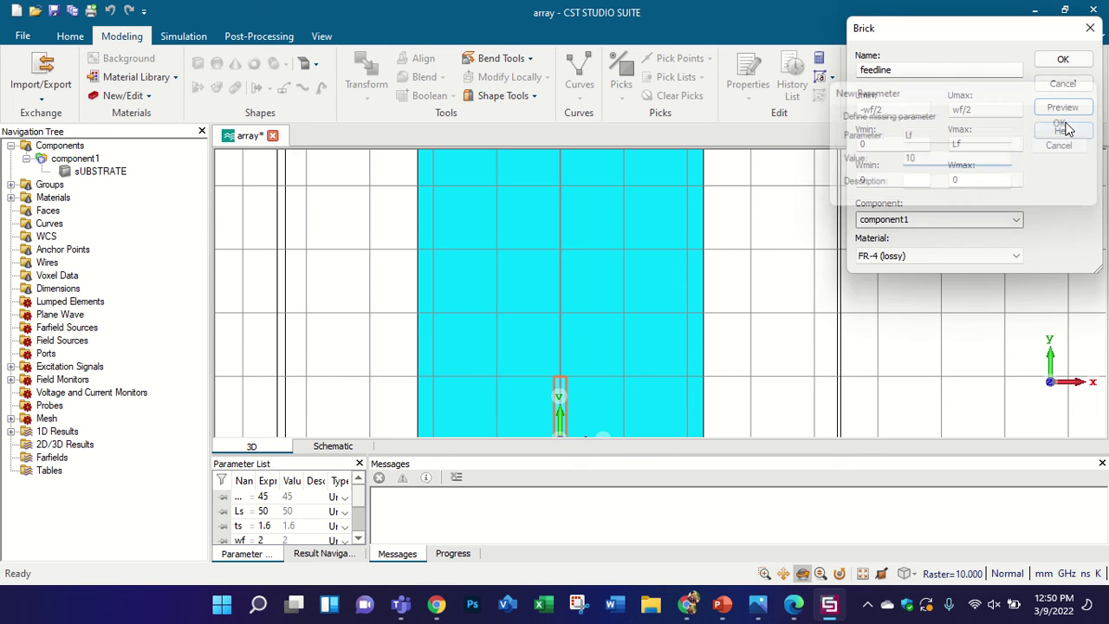
Set the feedline's Wmax to tp and load Copper (annealed) from the material library as its material
{"action": "double_click", "coordinate": [980, 178]}
{"action": "type", "text": "tp"}
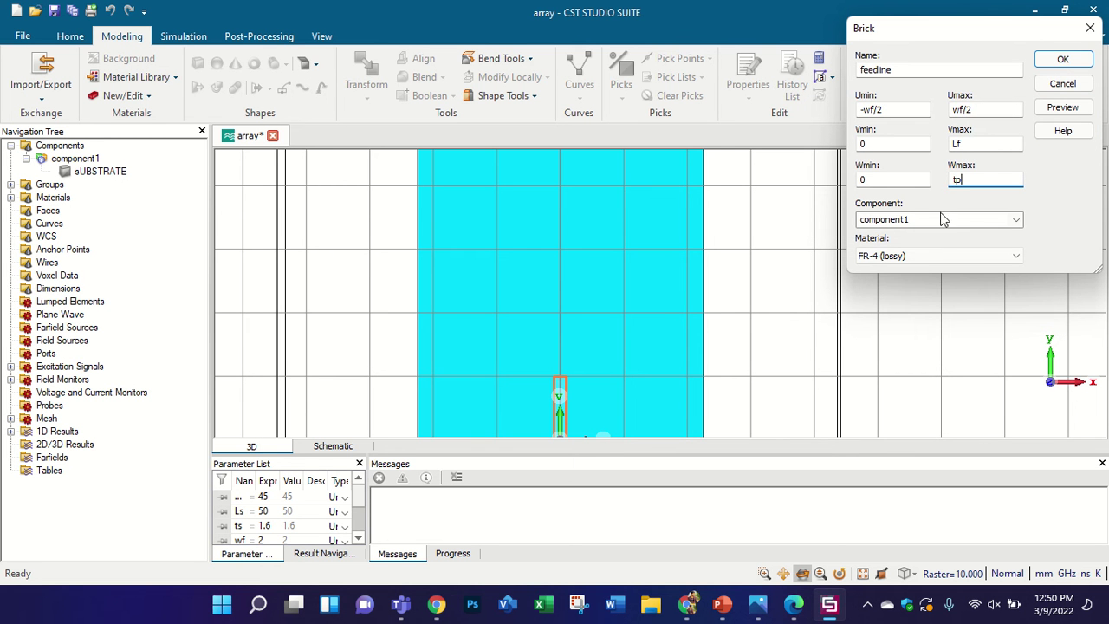
{"action": "left_click", "coordinate": [936, 256]}
{"action": "left_click", "coordinate": [898, 280]}
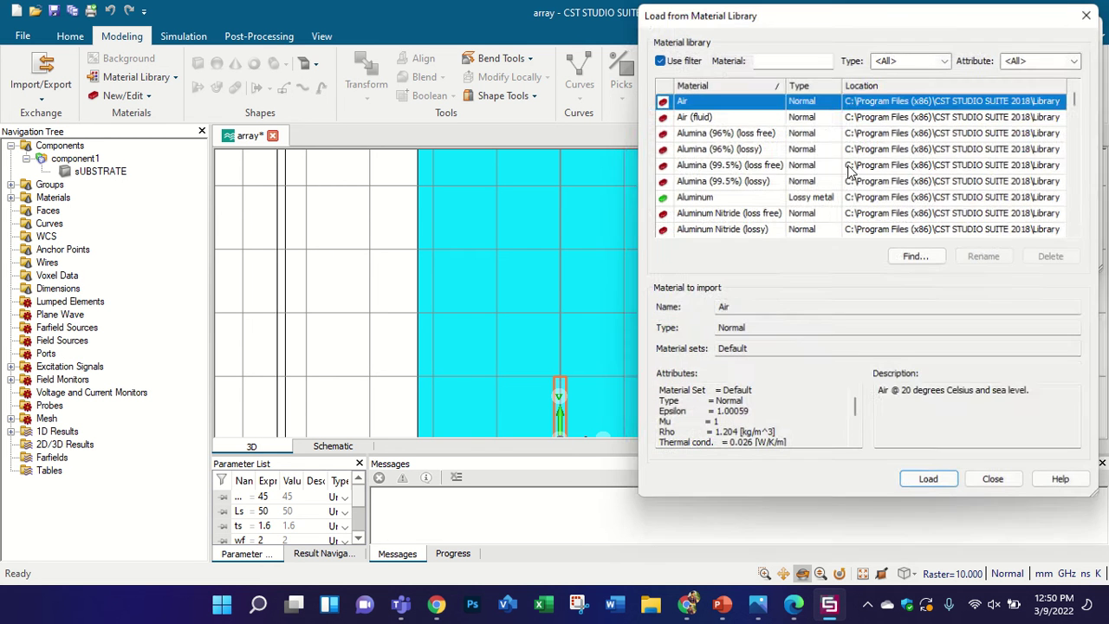
{"action": "left_click", "coordinate": [830, 164]}
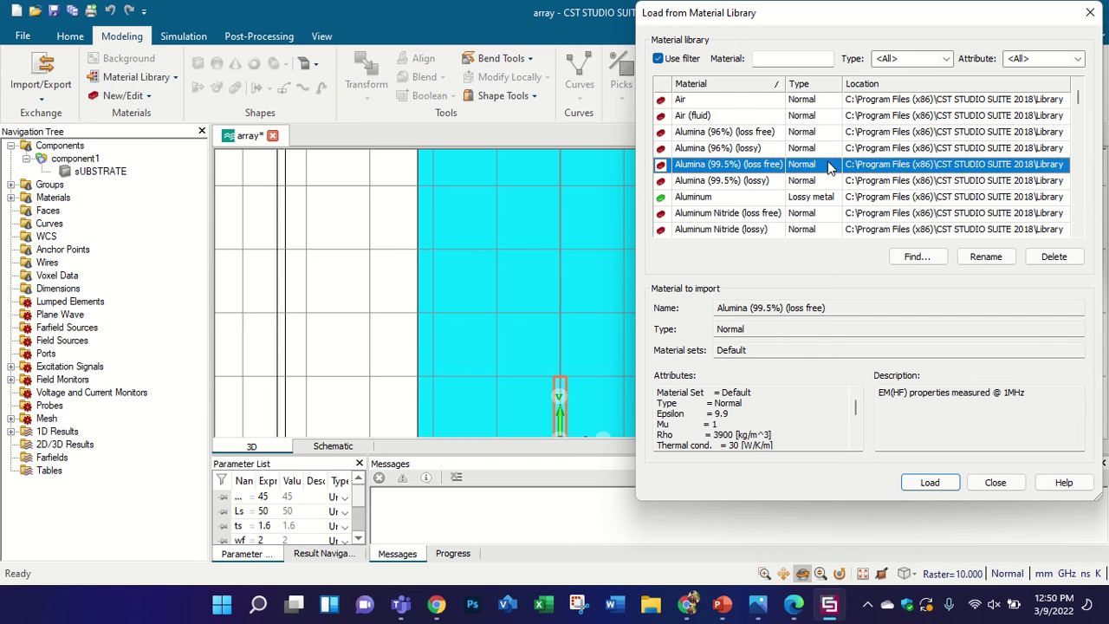
{"action": "key", "text": "Down"}
{"action": "key", "text": "Down"}
{"action": "key", "text": "Down"}
{"action": "key", "text": "Down"}
{"action": "key", "text": "Down"}
{"action": "key", "text": "Down"}
{"action": "key", "text": "Down"}
{"action": "key", "text": "Down"}
{"action": "key", "text": "Down"}
{"action": "key", "text": "Down"}
{"action": "key", "text": "Down"}
{"action": "key", "text": "Down"}
{"action": "key", "text": "Down"}
{"action": "key", "text": "Down"}
{"action": "key", "text": "Down"}
{"action": "key", "text": "Down"}
{"action": "key", "text": "Down"}
{"action": "key", "text": "Down"}
{"action": "key", "text": "Down"}
{"action": "key", "text": "Down"}
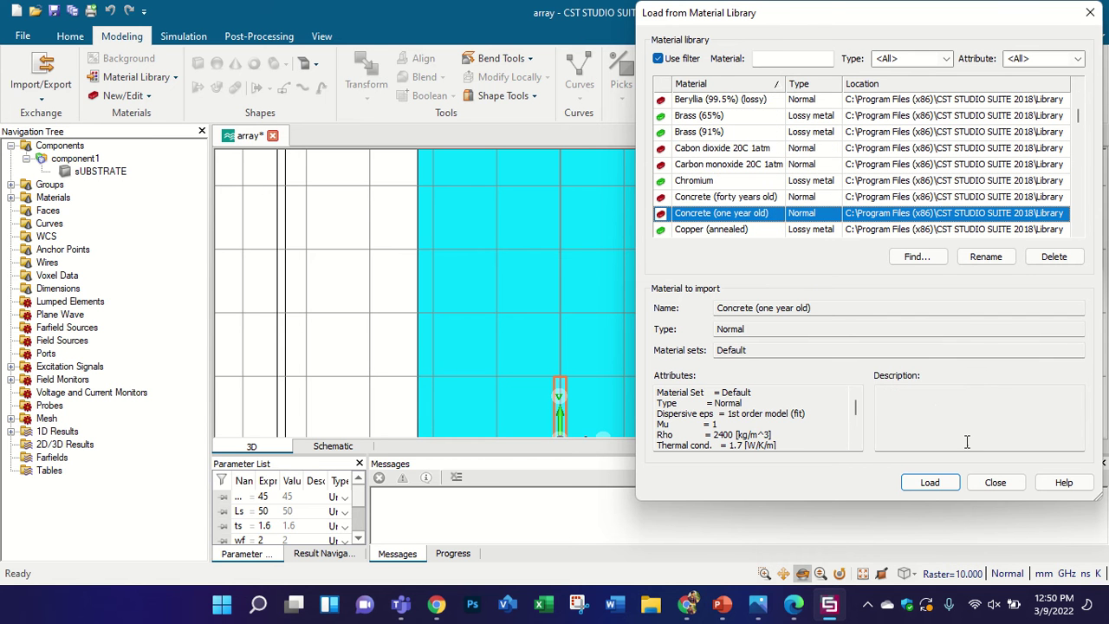
{"action": "key", "text": "Down"}
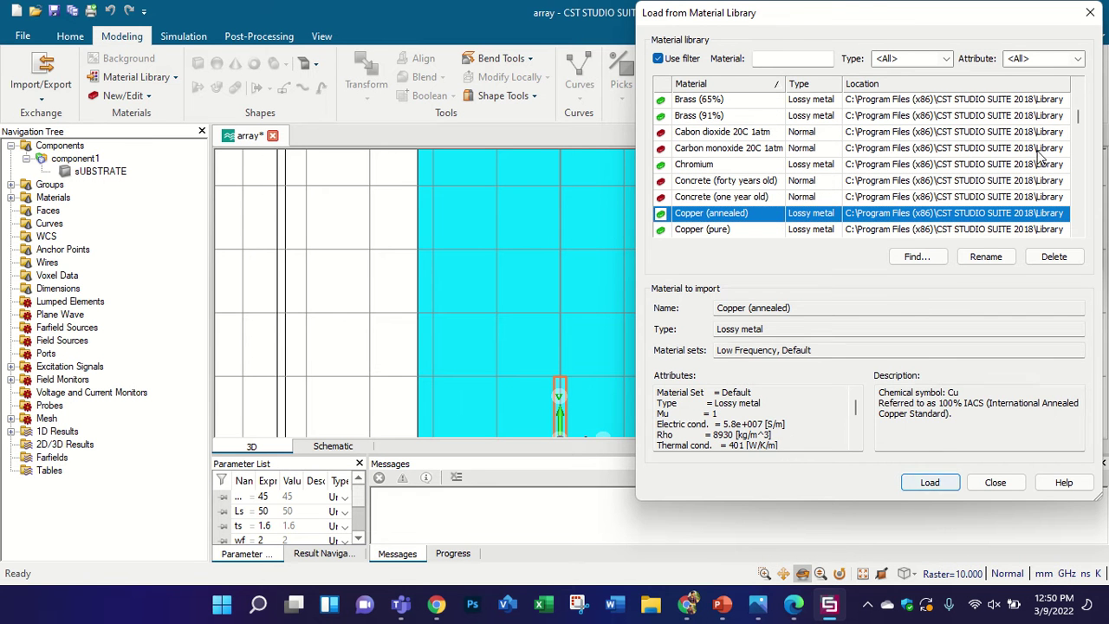
{"action": "key", "text": "Return"}
Create the feedline brick, defining the missing parameter tp as 0.035
{"action": "left_click", "coordinate": [1055, 61]}
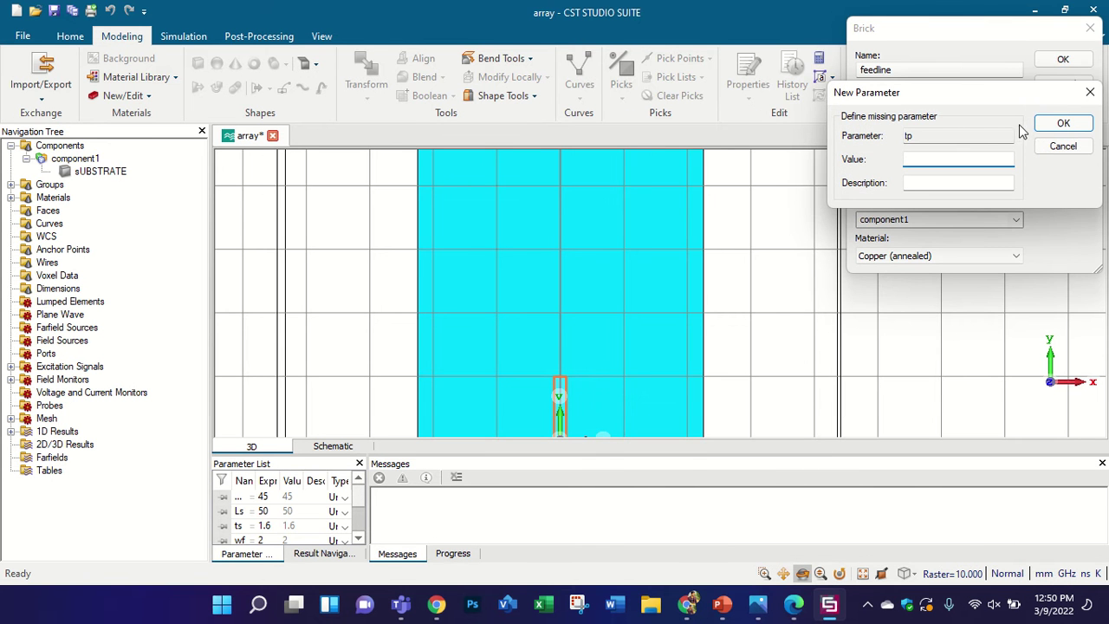
{"action": "type", "text": "0.035"}
{"action": "key", "text": "Return"}
Align the local WCS with the upper end edge of the feedline
{"action": "scroll", "coordinate": [614, 321], "scroll_direction": "down", "scroll_amount": 1}
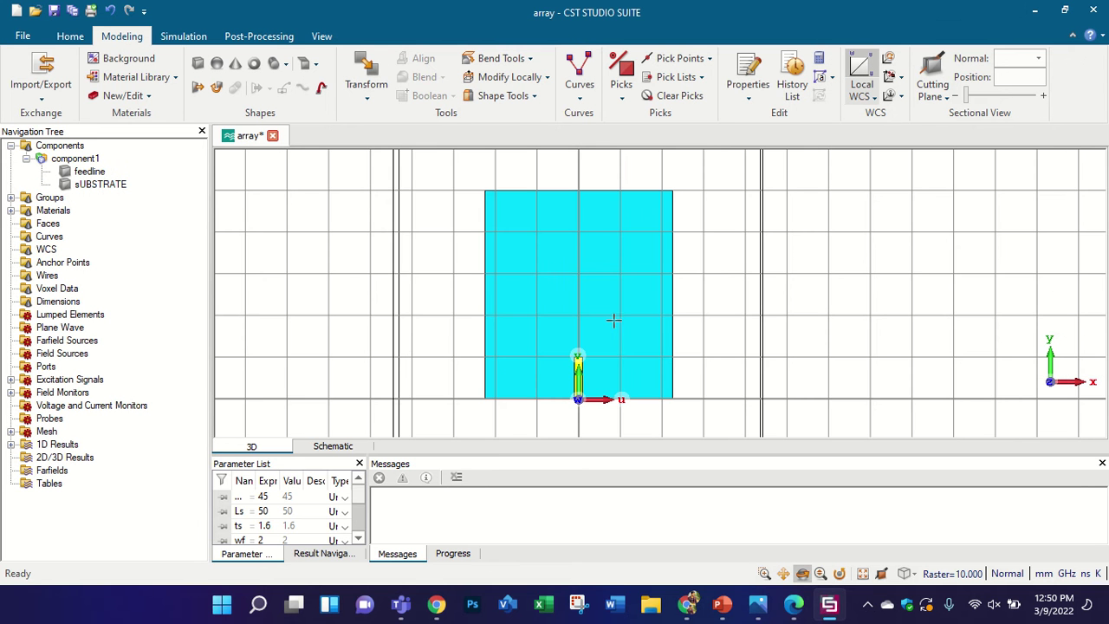
{"action": "scroll", "coordinate": [599, 355], "scroll_direction": "up", "scroll_amount": 1}
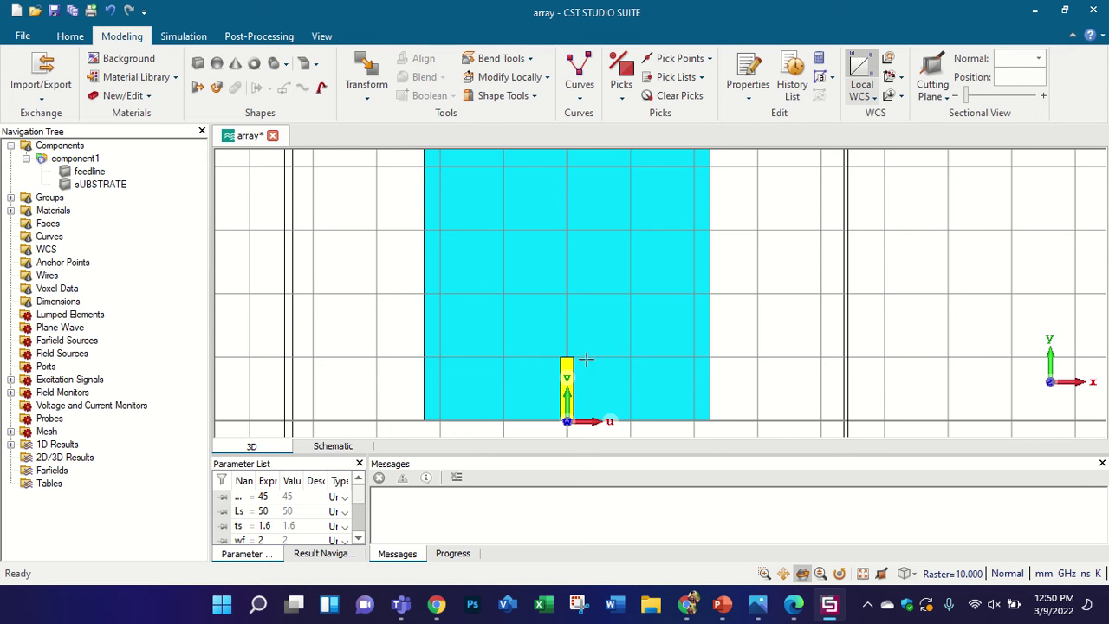
{"action": "scroll", "coordinate": [586, 358], "scroll_direction": "down", "scroll_amount": 1}
{"action": "scroll", "coordinate": [587, 320], "scroll_direction": "up", "scroll_amount": 1}
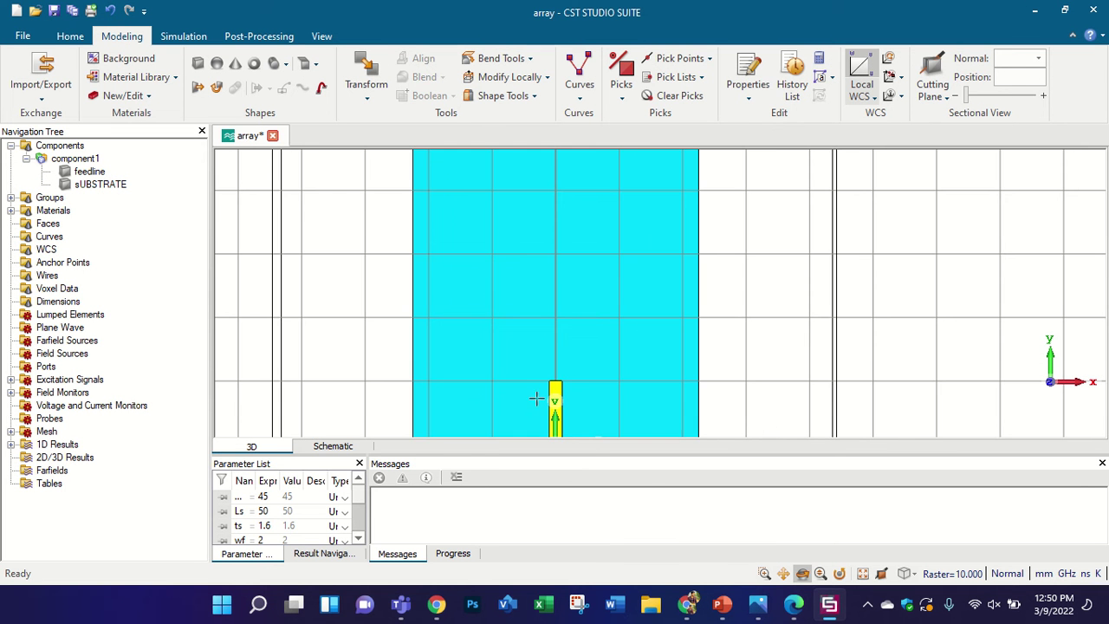
{"action": "scroll", "coordinate": [555, 389], "scroll_direction": "up", "scroll_amount": 1}
{"action": "scroll", "coordinate": [551, 390], "scroll_direction": "down", "scroll_amount": 1}
{"action": "scroll", "coordinate": [537, 382], "scroll_direction": "up", "scroll_amount": 1}
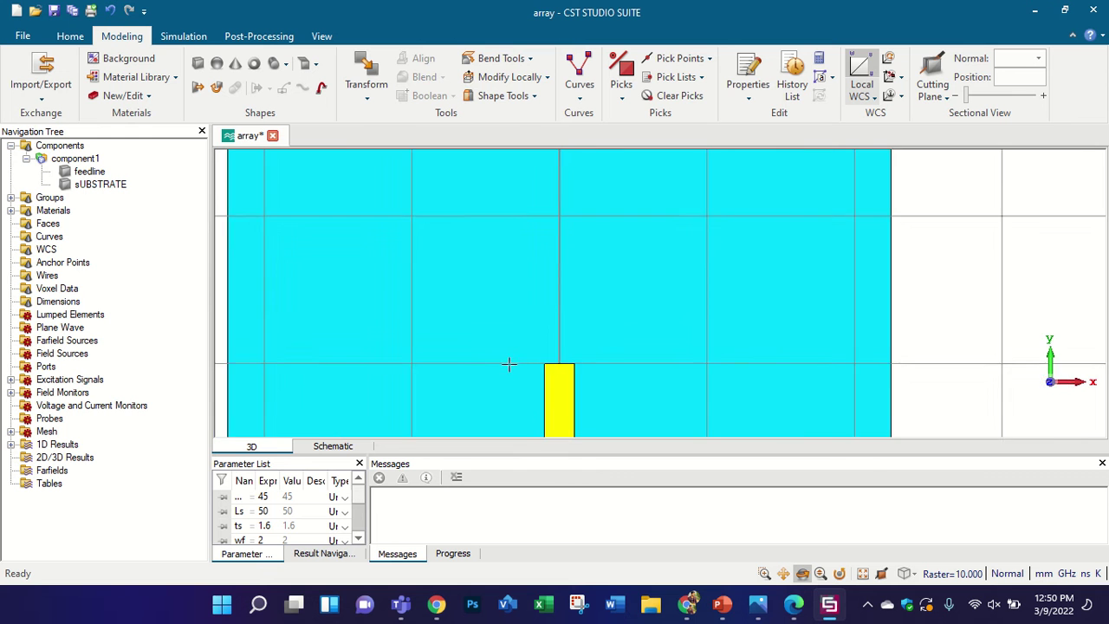
{"action": "scroll", "coordinate": [520, 360], "scroll_direction": "up", "scroll_amount": 1}
{"action": "scroll", "coordinate": [546, 347], "scroll_direction": "down", "scroll_amount": 1}
{"action": "scroll", "coordinate": [334, 374], "scroll_direction": "up", "scroll_amount": 1}
{"action": "scroll", "coordinate": [364, 364], "scroll_direction": "down", "scroll_amount": 1}
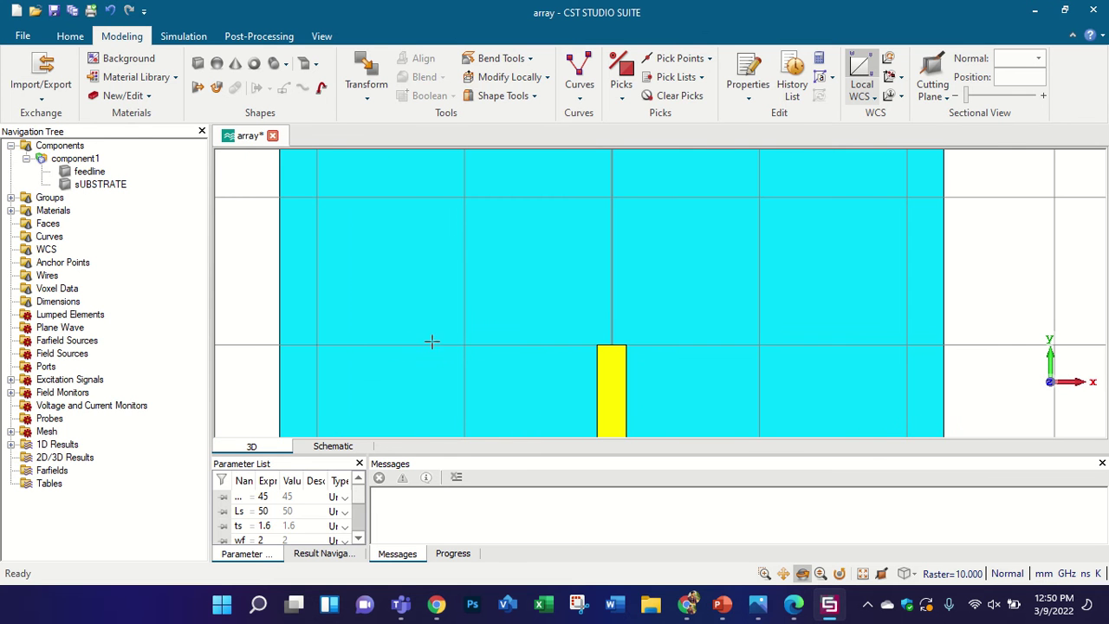
{"action": "left_click", "coordinate": [889, 81]}
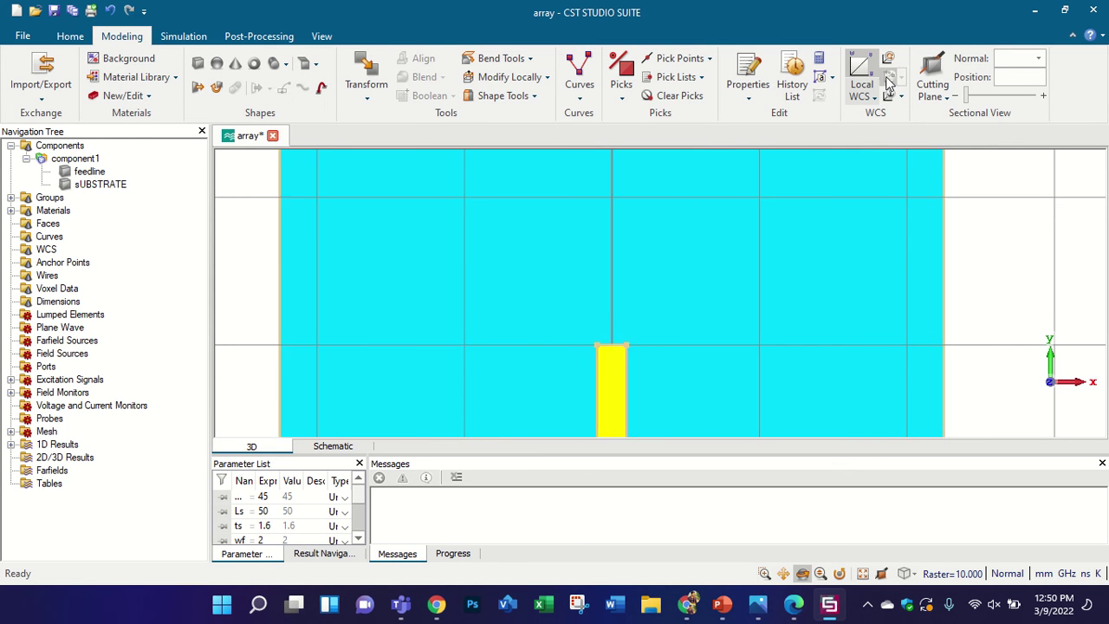
{"action": "left_click", "coordinate": [612, 346]}
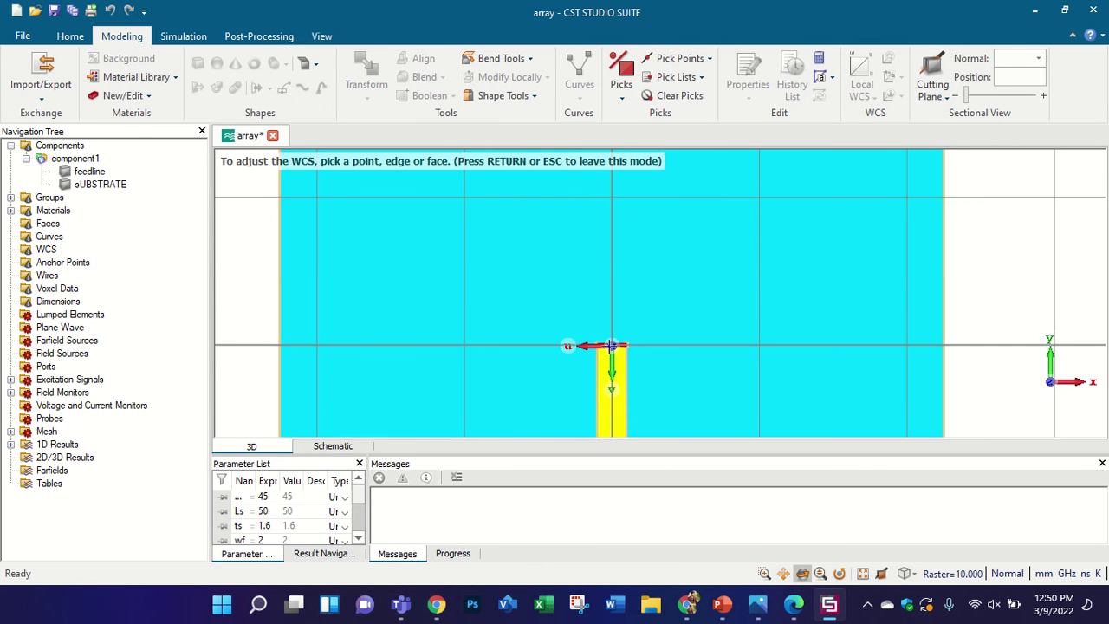
{"action": "key", "text": "Return"}
{"action": "left_click", "coordinate": [198, 63]}
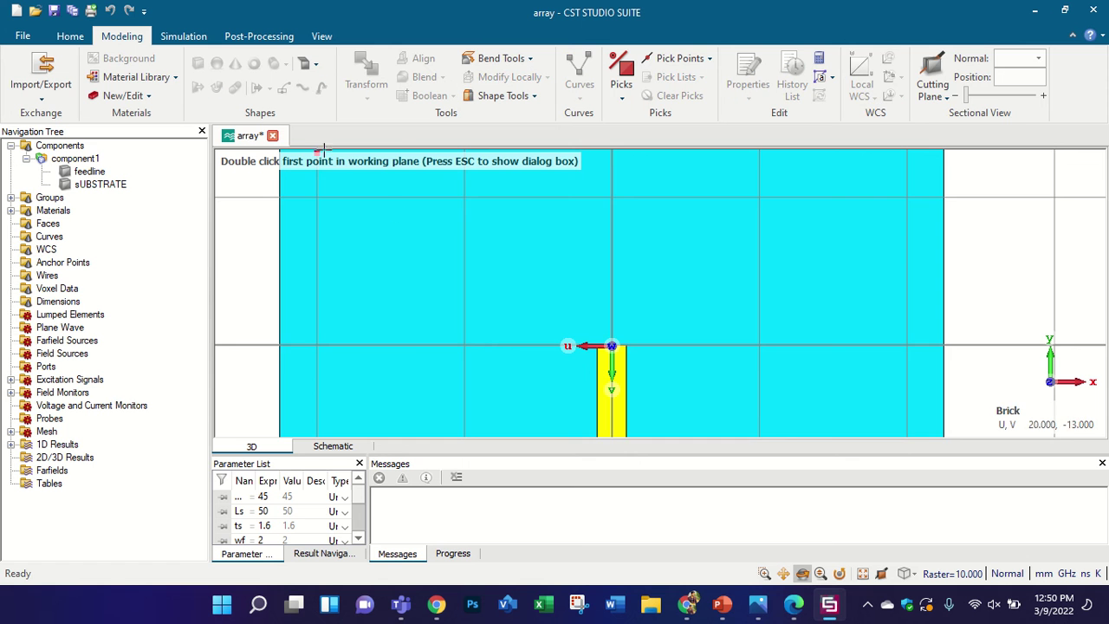
{"action": "scroll", "coordinate": [485, 299], "scroll_direction": "down", "scroll_amount": 3}
{"action": "key", "text": "Escape"}
{"action": "key", "text": "Escape"}
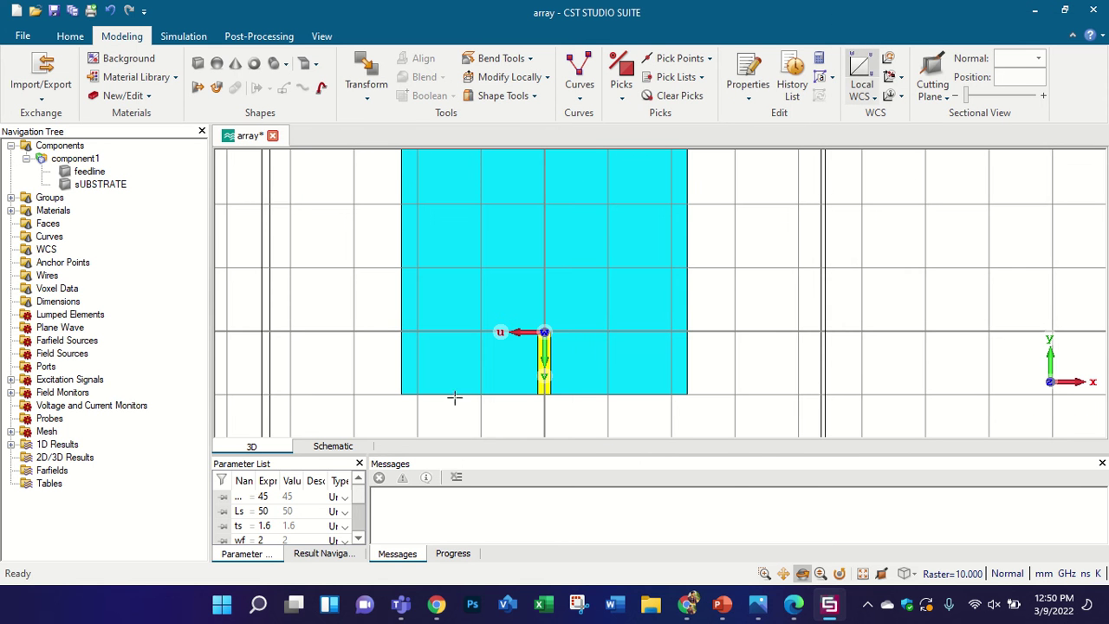
Widen the parameter list so its columns are fully readable
{"action": "left_click_drag", "start_coordinate": [362, 504], "coordinate": [726, 506]}
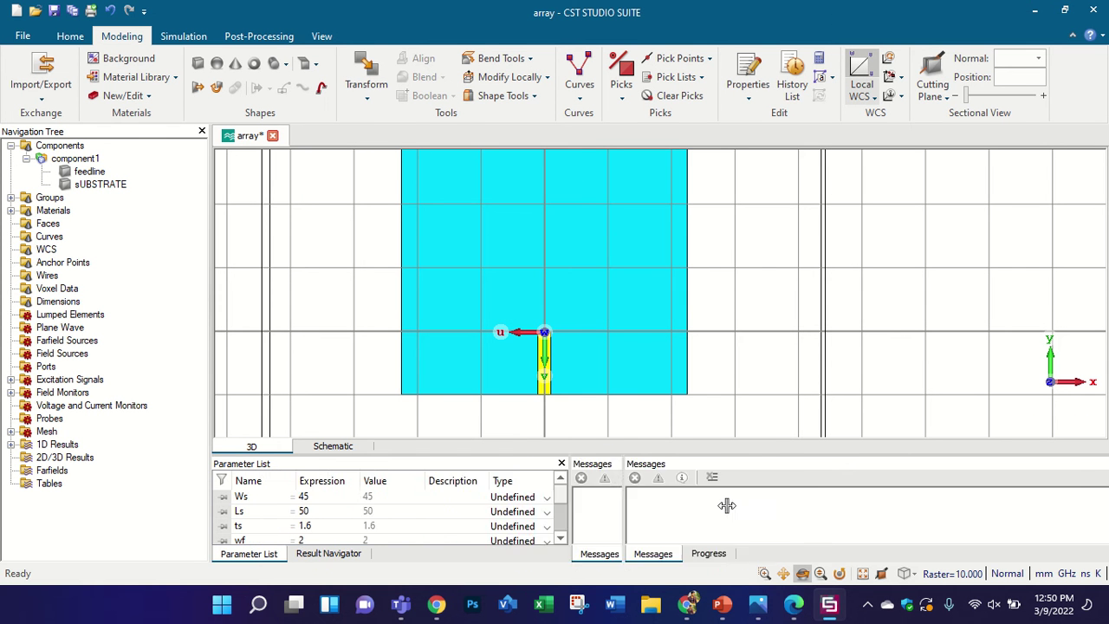
{"action": "scroll", "coordinate": [368, 533], "scroll_direction": "down", "scroll_amount": 3}
{"action": "scroll", "coordinate": [368, 533], "scroll_direction": "up", "scroll_amount": 3}
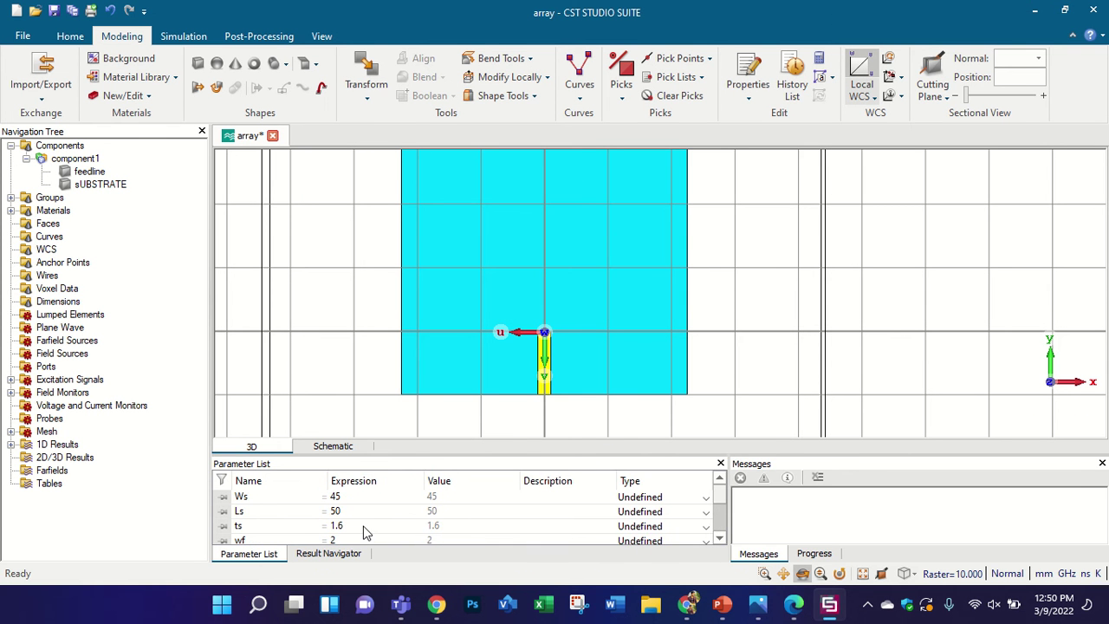
Set the parameter Lf to 38 and update the model parametrically
{"action": "scroll", "coordinate": [299, 530], "scroll_direction": "down", "scroll_amount": 1}
{"action": "double_click", "coordinate": [335, 513]}
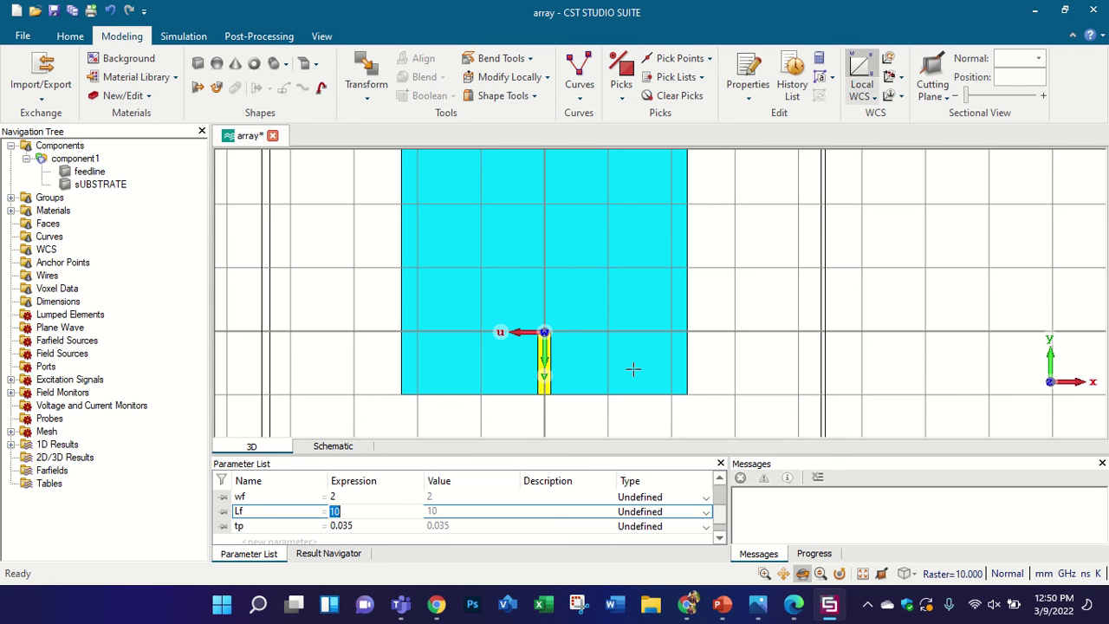
{"action": "type", "text": "3"}
{"action": "type", "text": "0"}
{"action": "key", "text": "Return"}
{"action": "key", "text": "F7"}
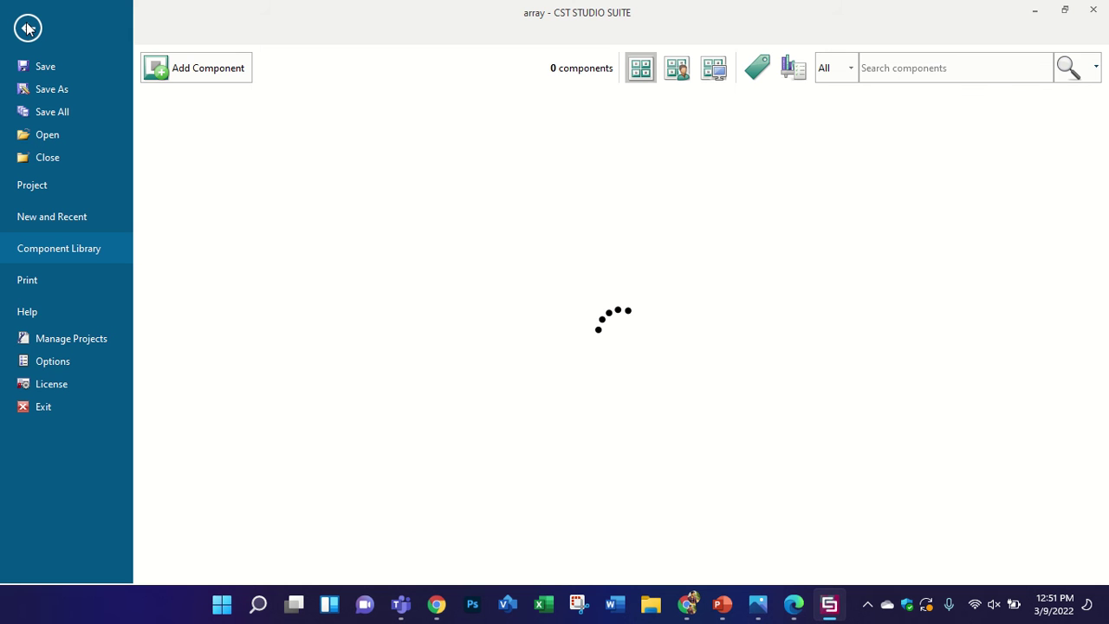
{"action": "left_click", "coordinate": [27, 28]}
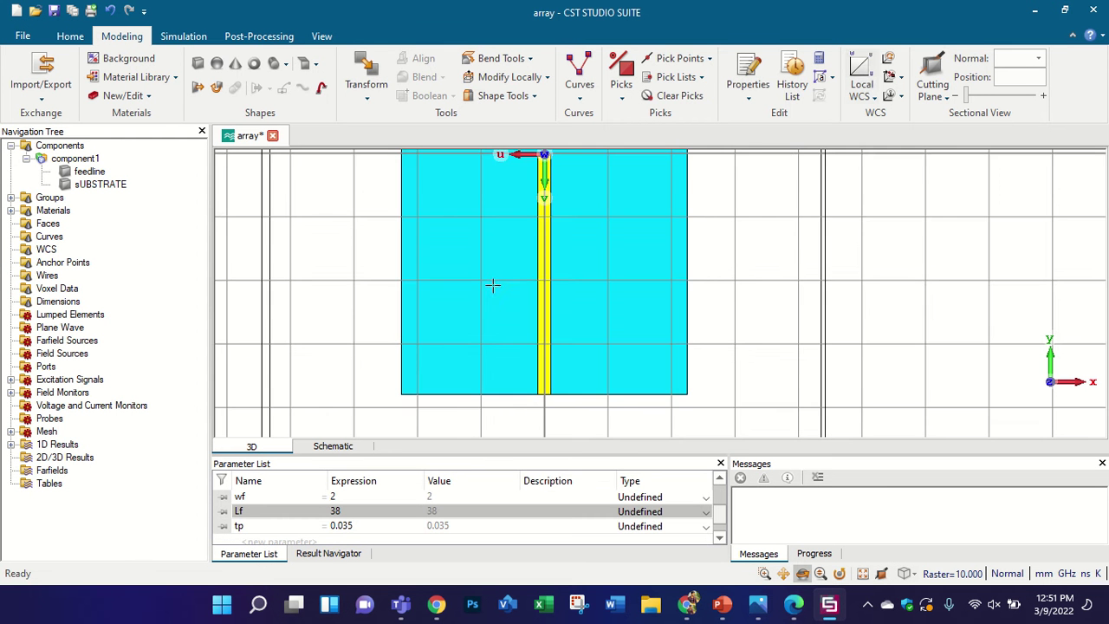
Set the feedline length parameter Lf to 42 and run a parametric update
{"action": "scroll", "coordinate": [555, 377], "scroll_direction": "up", "scroll_amount": 2}
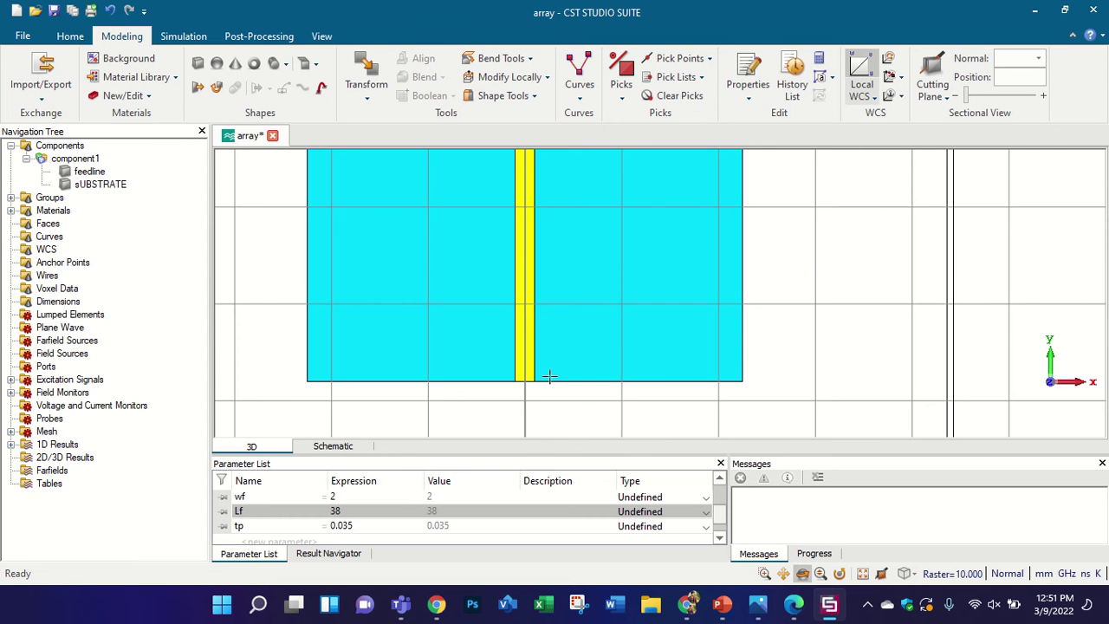
{"action": "scroll", "coordinate": [549, 347], "scroll_direction": "down", "scroll_amount": 2}
{"action": "scroll", "coordinate": [555, 199], "scroll_direction": "up", "scroll_amount": 4}
{"action": "left_click", "coordinate": [355, 512]}
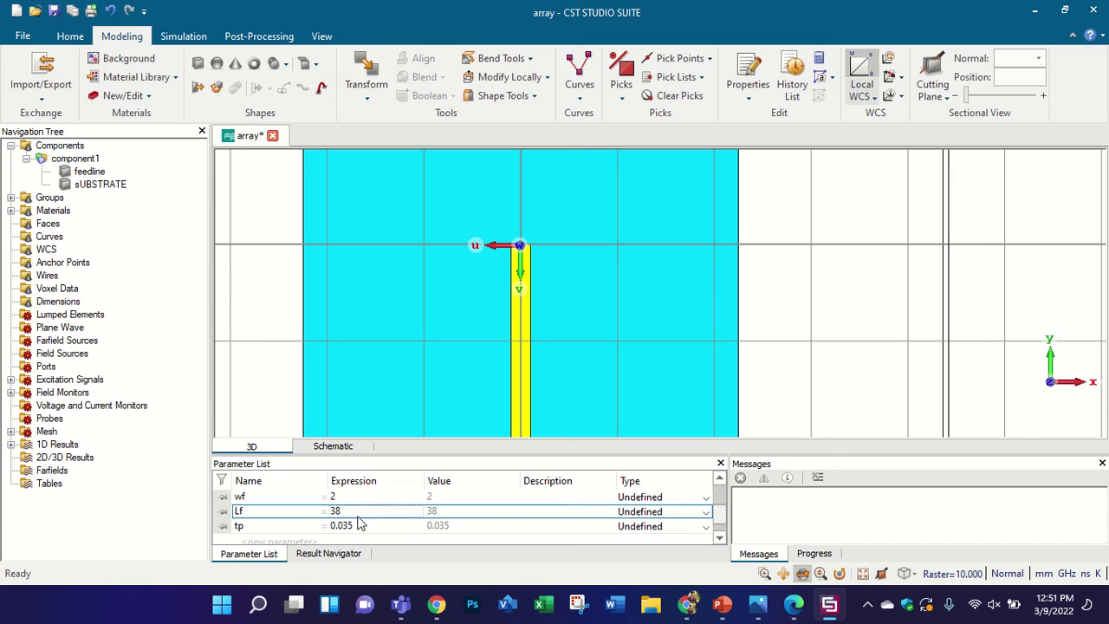
{"action": "left_click", "coordinate": [355, 509]}
{"action": "type", "text": "42"}
{"action": "key", "text": "Return"}
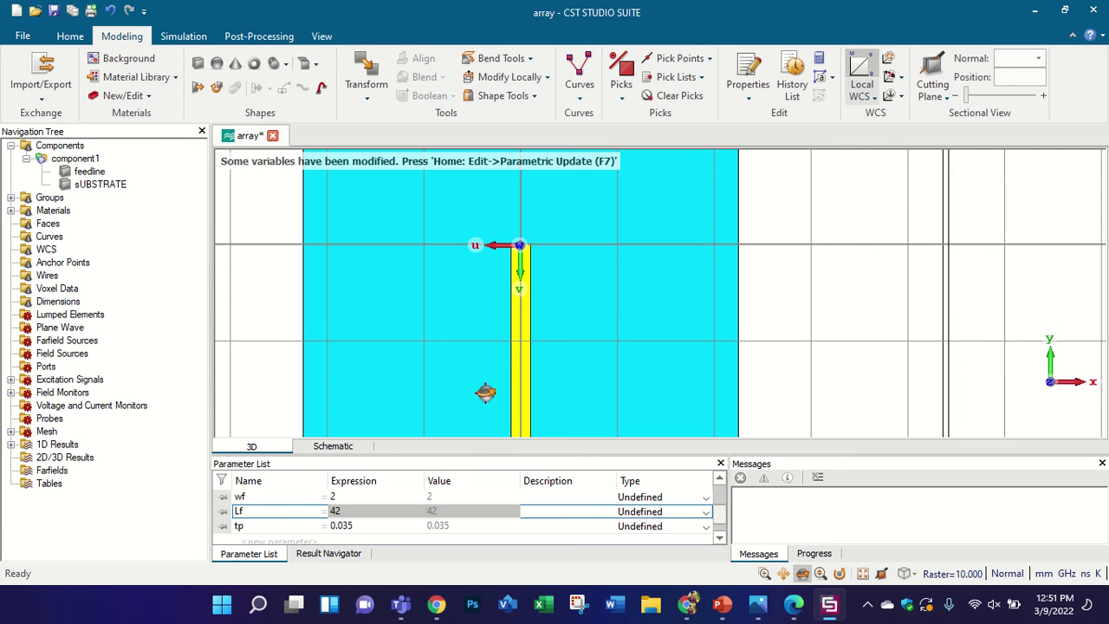
{"action": "key", "text": "F7"}
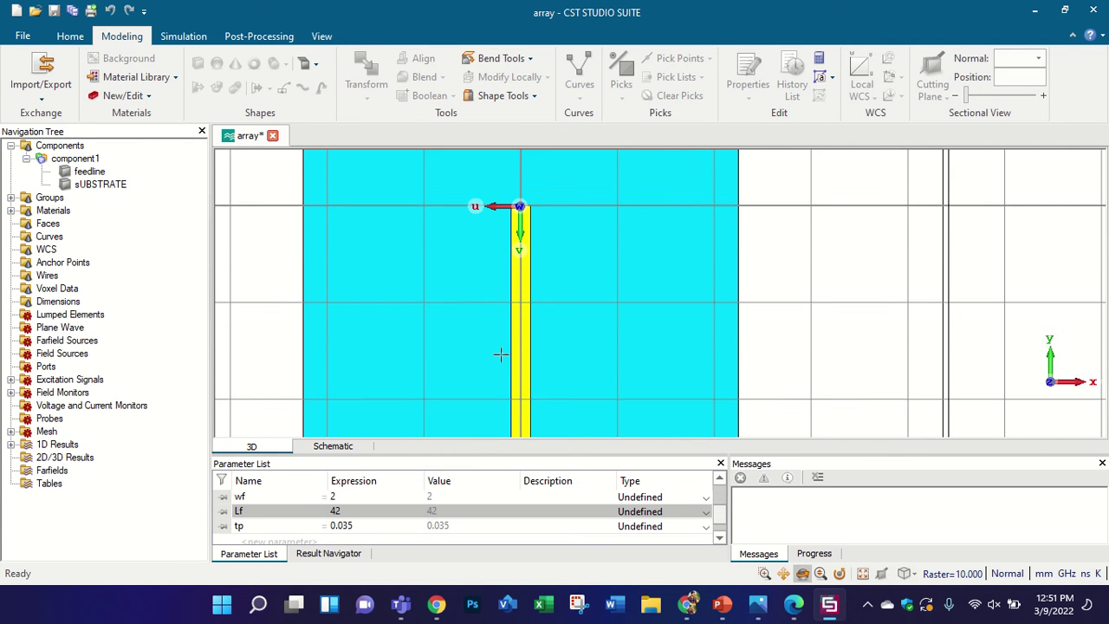
Align the local WCS with the lower edge of the substrate
{"action": "scroll", "coordinate": [483, 248], "scroll_direction": "down", "scroll_amount": 3}
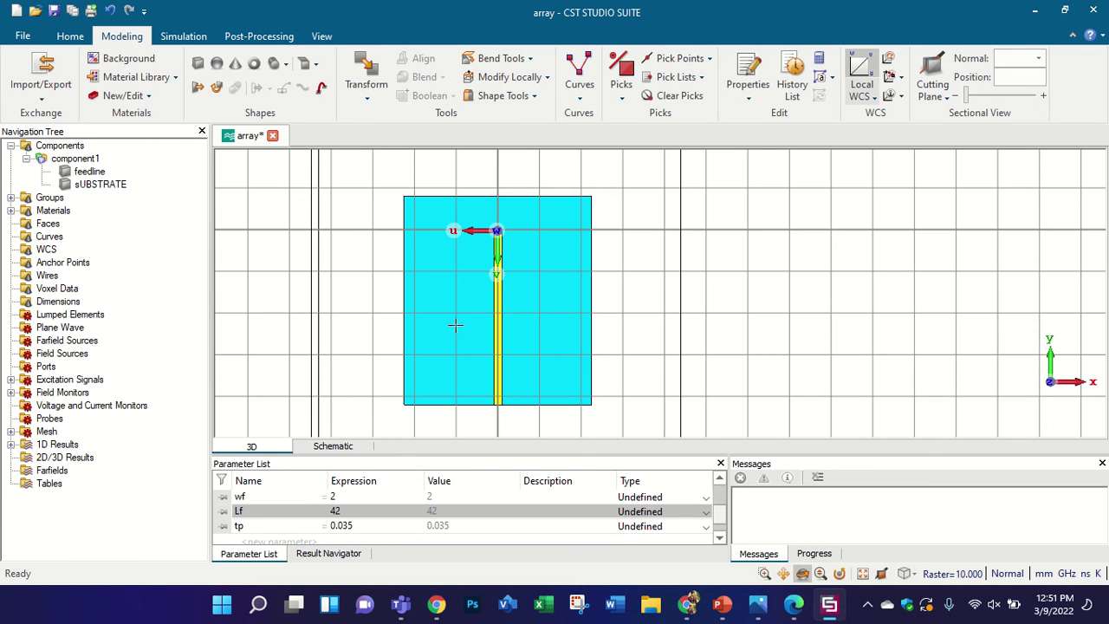
{"action": "left_click", "coordinate": [889, 94]}
{"action": "left_click", "coordinate": [571, 402]}
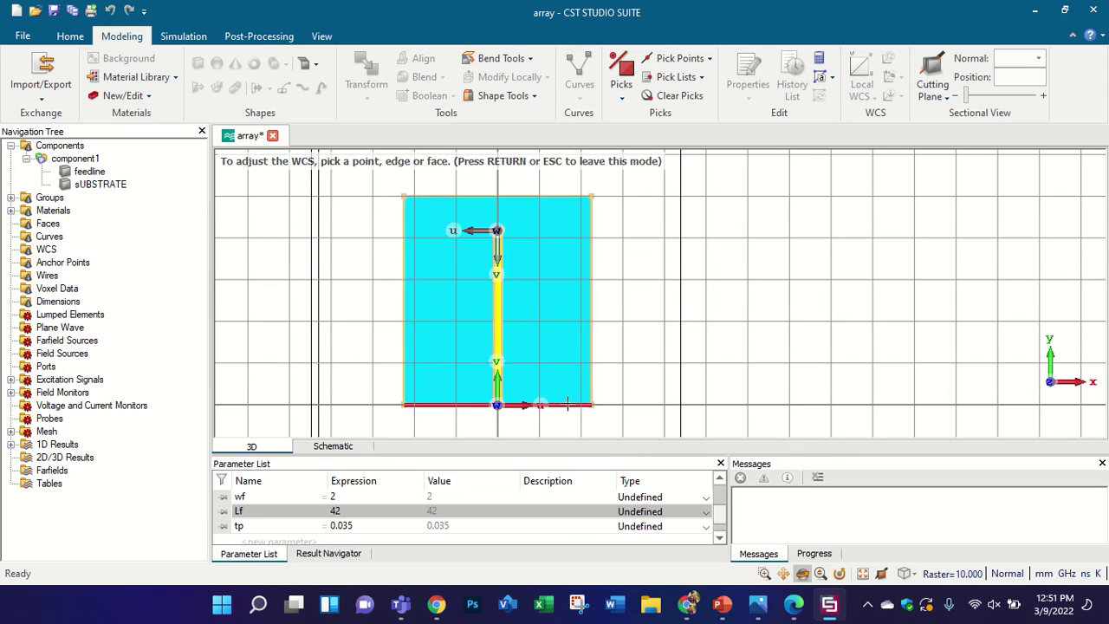
{"action": "scroll", "coordinate": [510, 356], "scroll_direction": "up", "scroll_amount": 2}
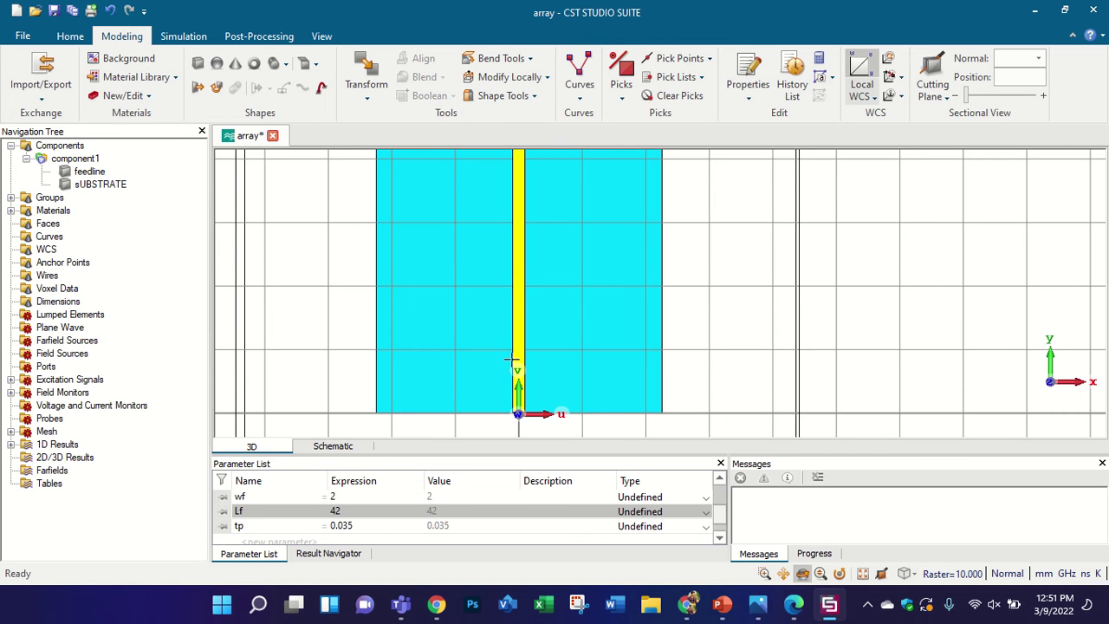
Move the local WCS 6 mm along V from the substrate's lower edge, up the feedline
{"action": "left_click", "coordinate": [886, 65]}
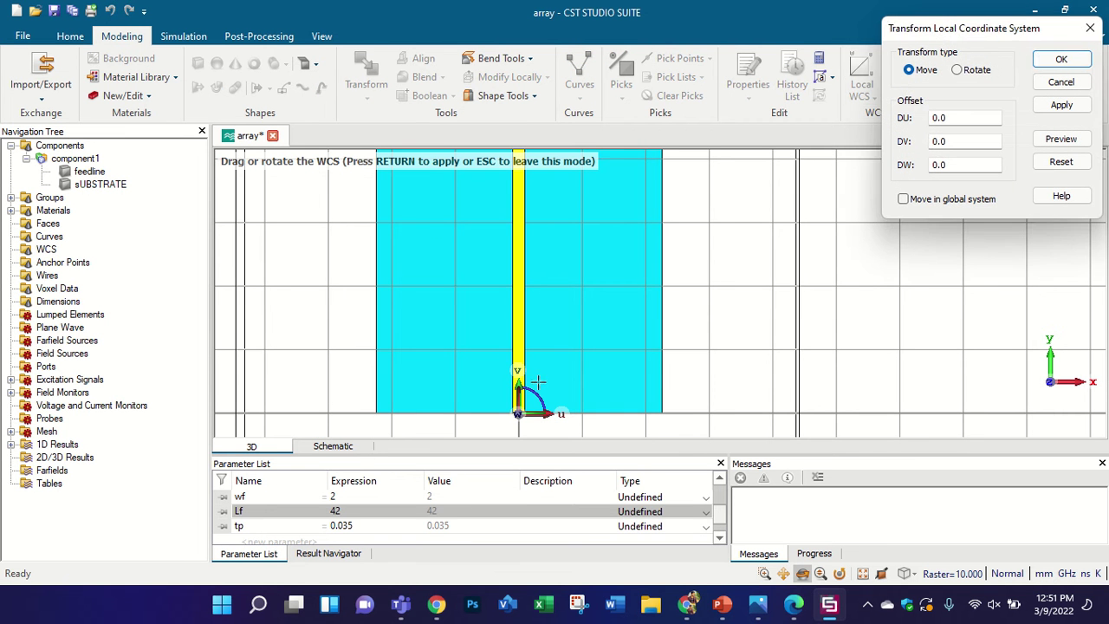
{"action": "left_click_drag", "start_coordinate": [519, 390], "coordinate": [518, 336]}
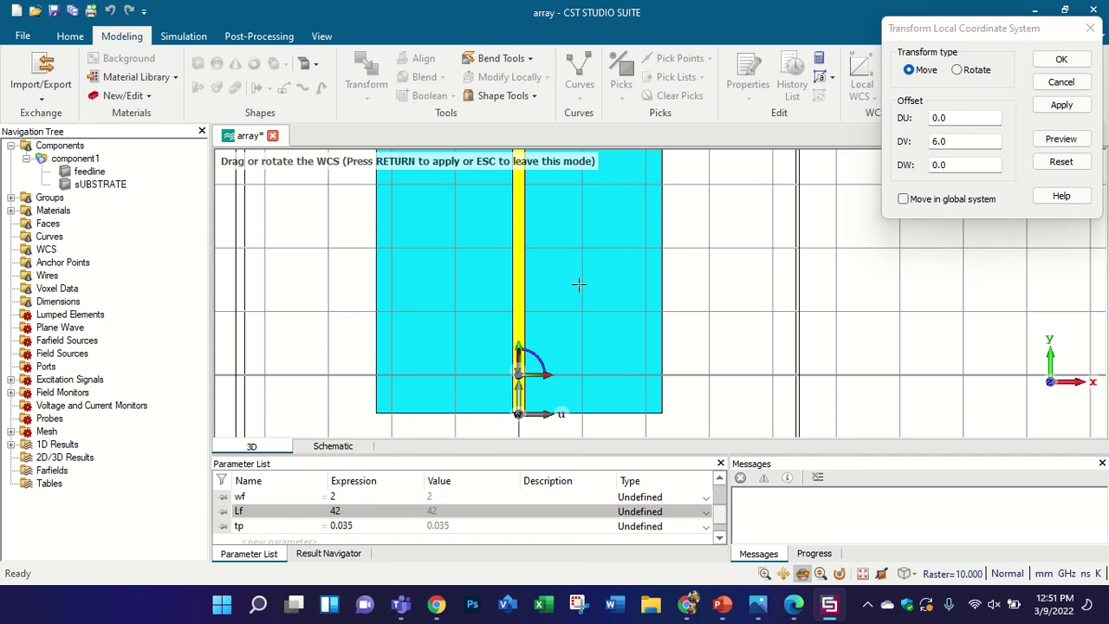
{"action": "left_click", "coordinate": [1062, 59]}
{"action": "scroll", "coordinate": [520, 403], "scroll_direction": "up", "scroll_amount": 2}
{"action": "left_click_drag", "start_coordinate": [520, 403], "coordinate": [520, 321]}
{"action": "key", "text": "space"}
{"action": "scroll", "coordinate": [515, 319], "scroll_direction": "up", "scroll_amount": 1}
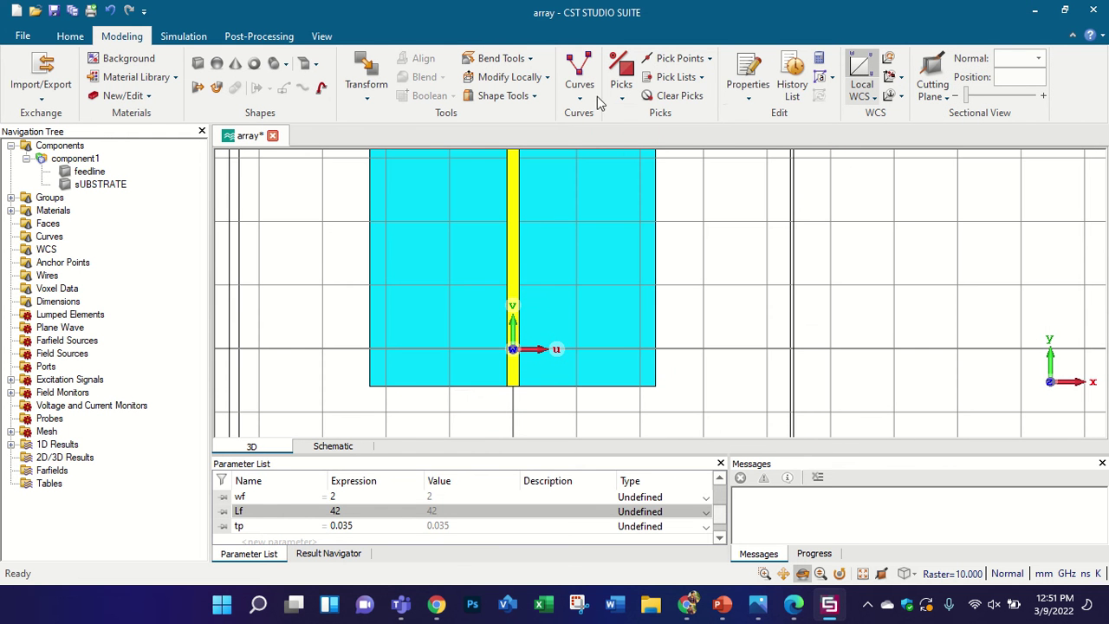
Start a copper brick named Feed1 and set its U range from -Lf/4 to Lf/4
{"action": "left_click", "coordinate": [199, 64]}
{"action": "key", "text": "Escape"}
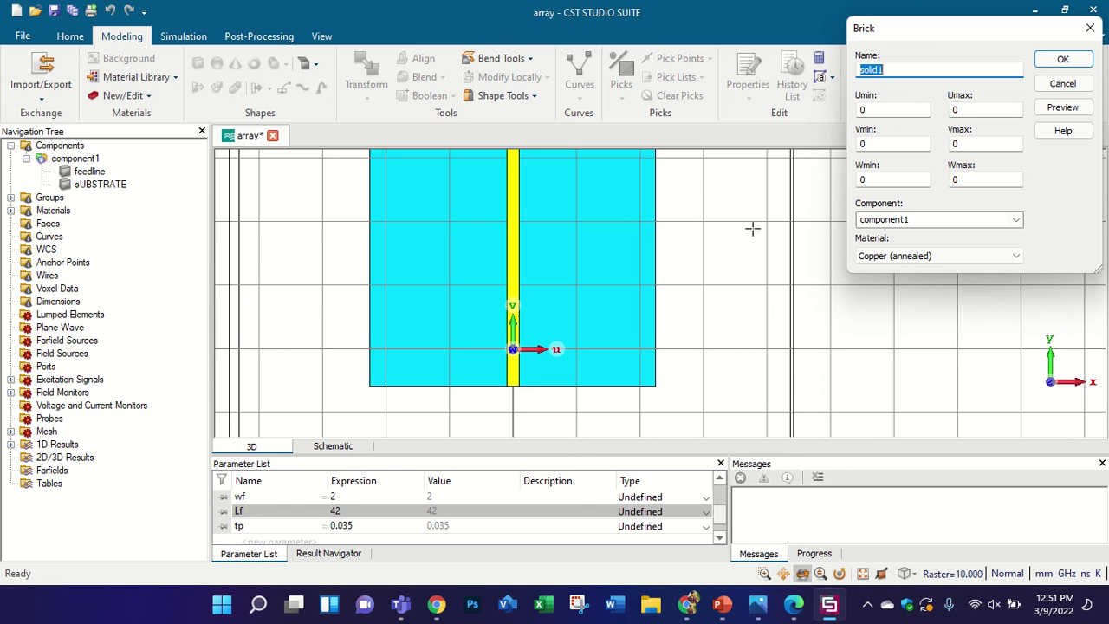
{"action": "type", "text": "Feed1"}
{"action": "left_click", "coordinate": [869, 107]}
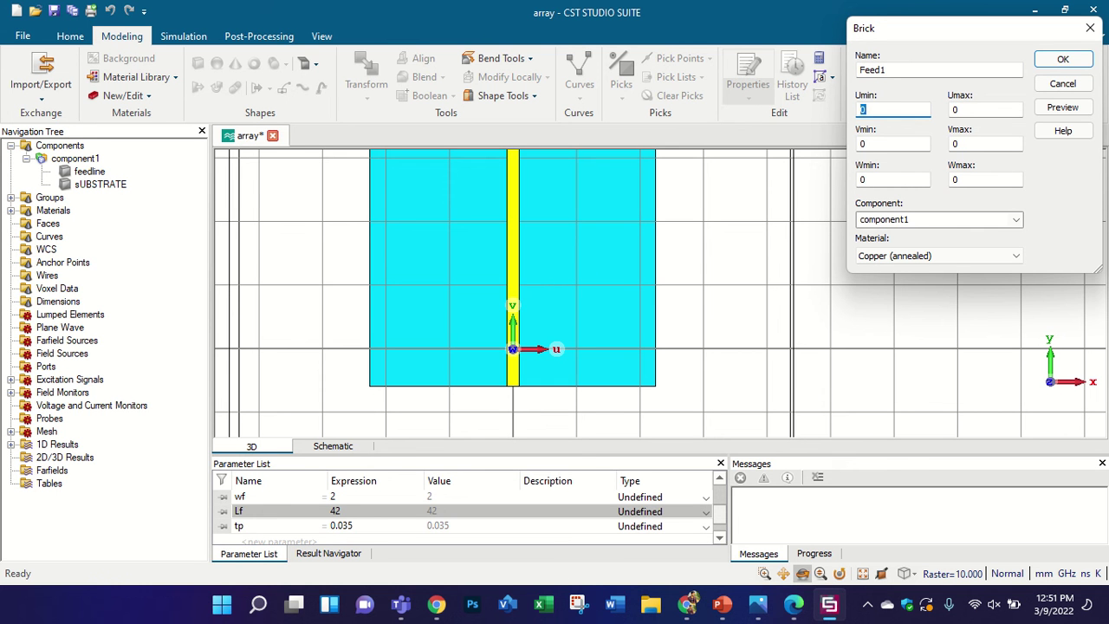
{"action": "type", "text": "-Lf"}
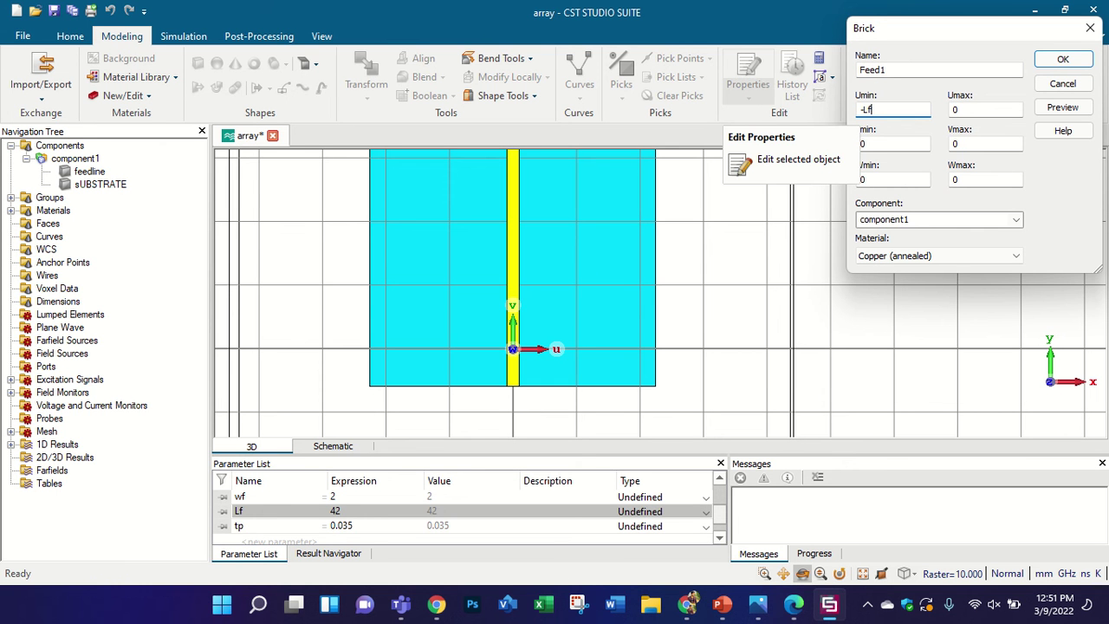
{"action": "type", "text": "/4"}
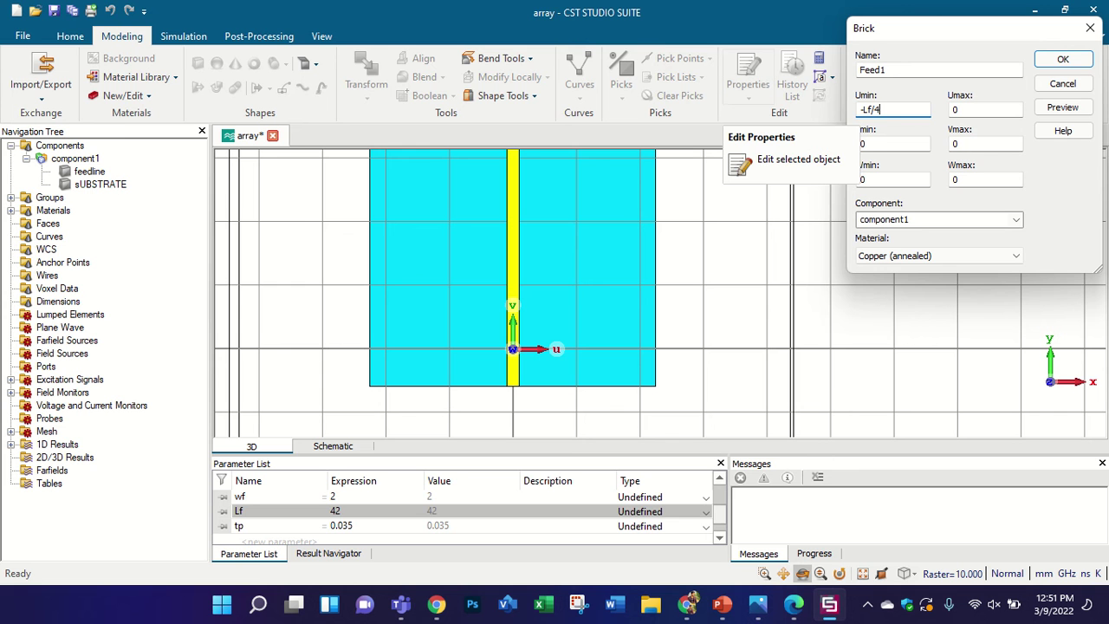
{"action": "double_click", "coordinate": [907, 107]}
{"action": "double_click", "coordinate": [970, 110]}
{"action": "type", "text": "Lf/4"}
Set the Feed1 brick's Vmax to wf and enter its Wmax thickness, previewing the outline before creating the brick
{"action": "double_click", "coordinate": [959, 143]}
{"action": "type", "text": "wf"}
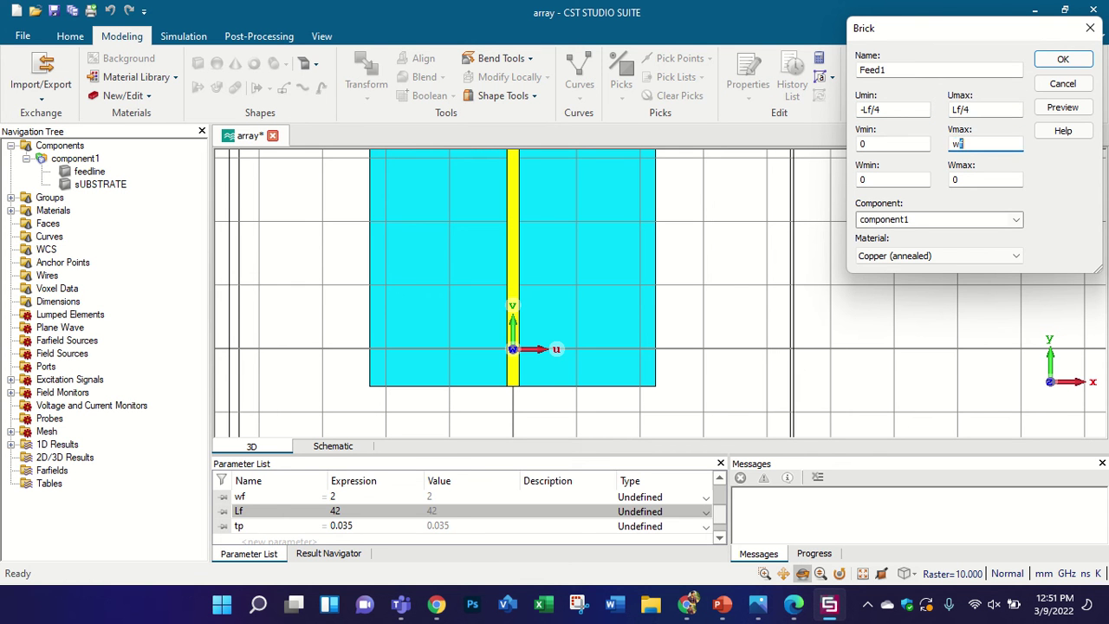
{"action": "left_click", "coordinate": [1063, 106]}
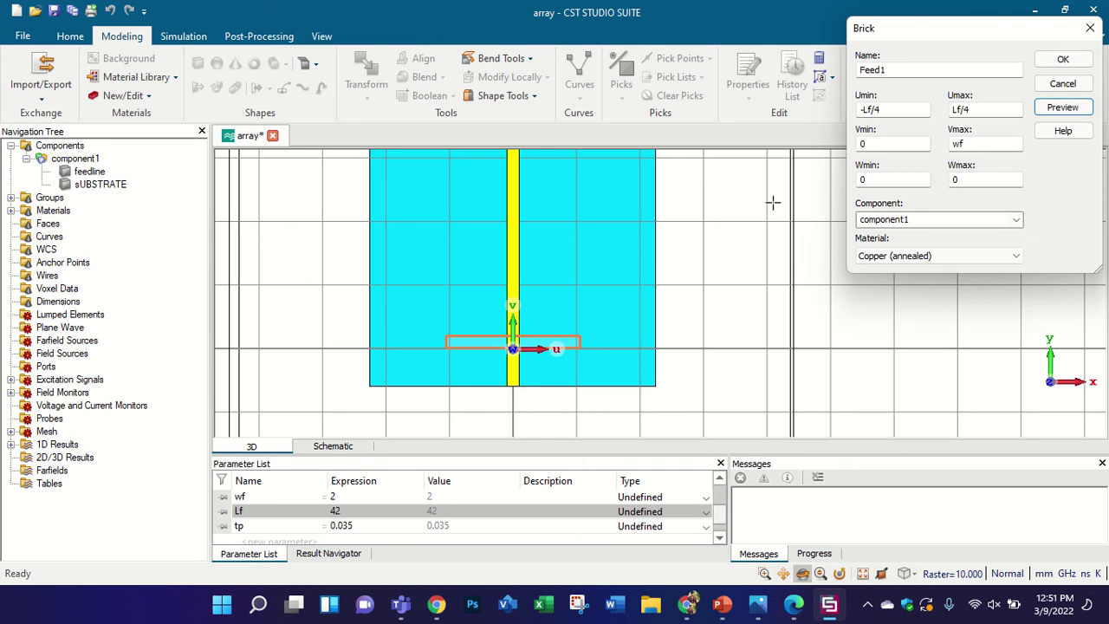
{"action": "double_click", "coordinate": [982, 180]}
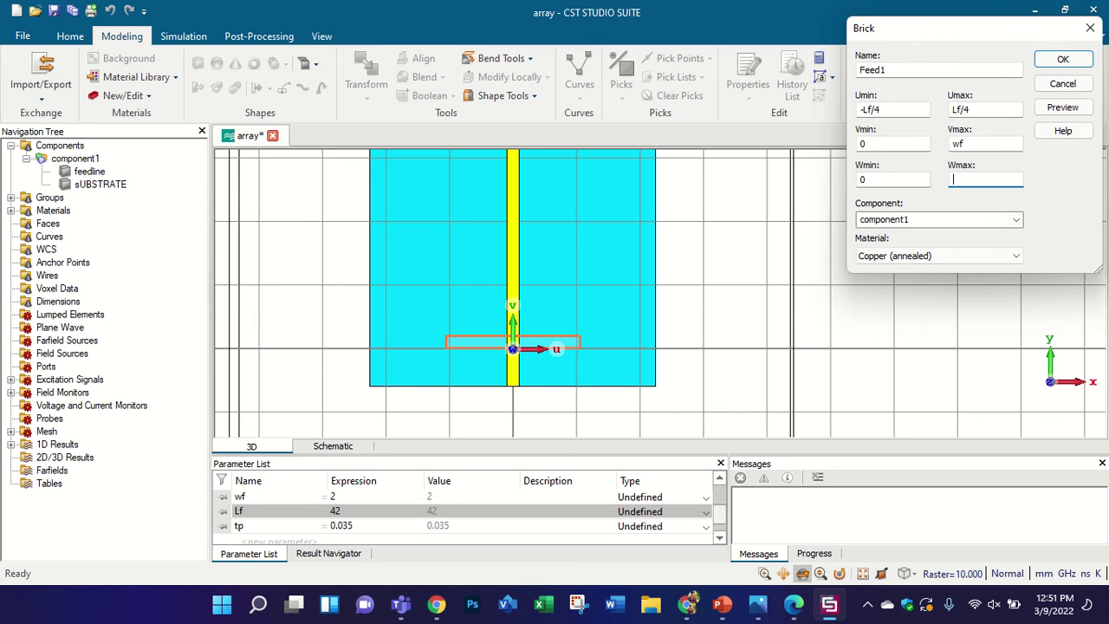
{"action": "key", "text": "Return"}
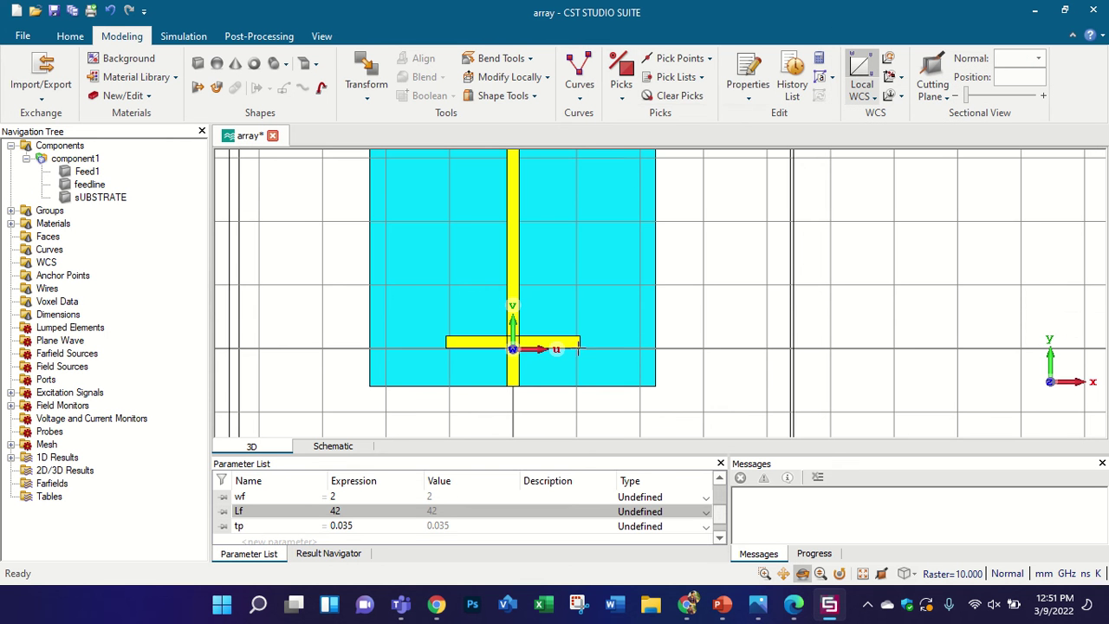
Set the substrate width parameter Ws to 50 and update the model
{"action": "scroll", "coordinate": [519, 353], "scroll_direction": "up", "scroll_amount": 4}
{"action": "left_click_drag", "start_coordinate": [518, 353], "coordinate": [531, 310]}
{"action": "key", "text": "space"}
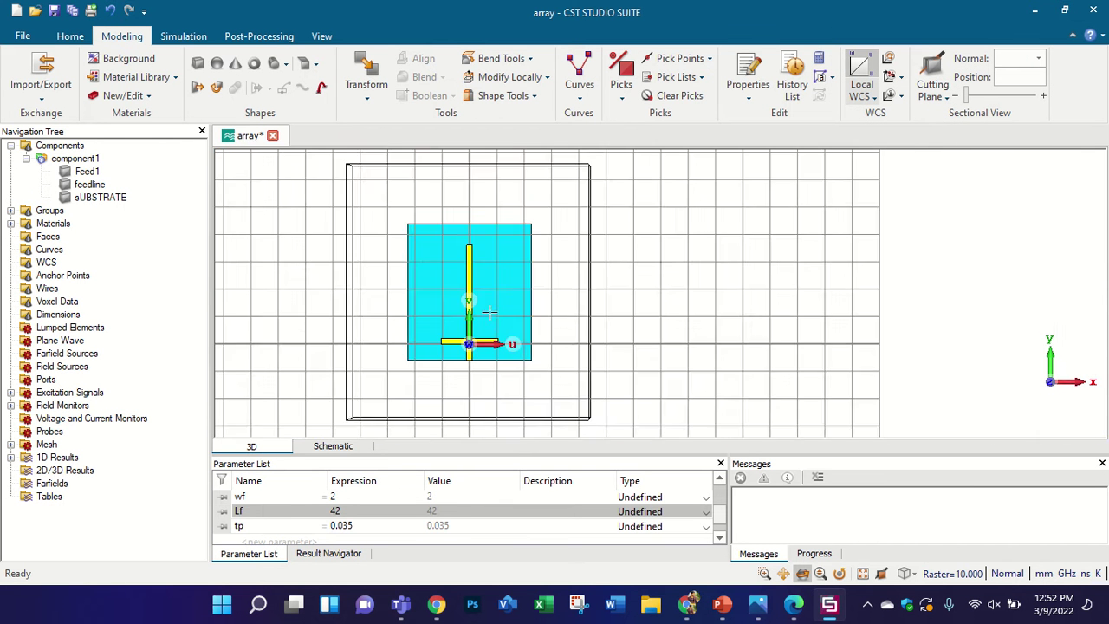
{"action": "scroll", "coordinate": [459, 351], "scroll_direction": "up", "scroll_amount": 2}
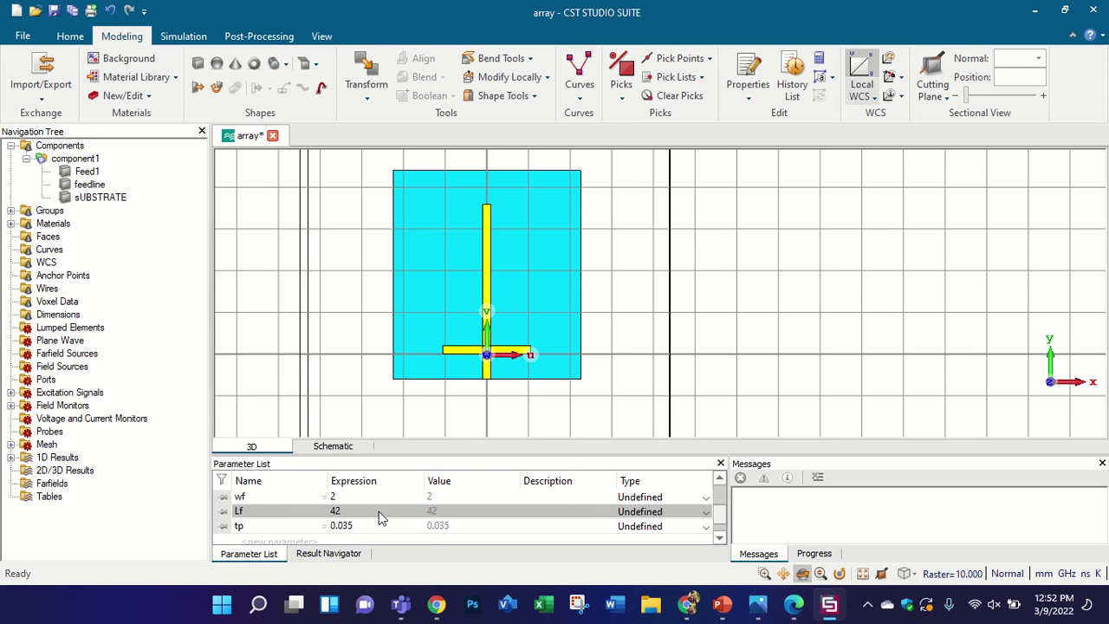
{"action": "scroll", "coordinate": [371, 517], "scroll_direction": "up", "scroll_amount": 1}
{"action": "double_click", "coordinate": [356, 496]}
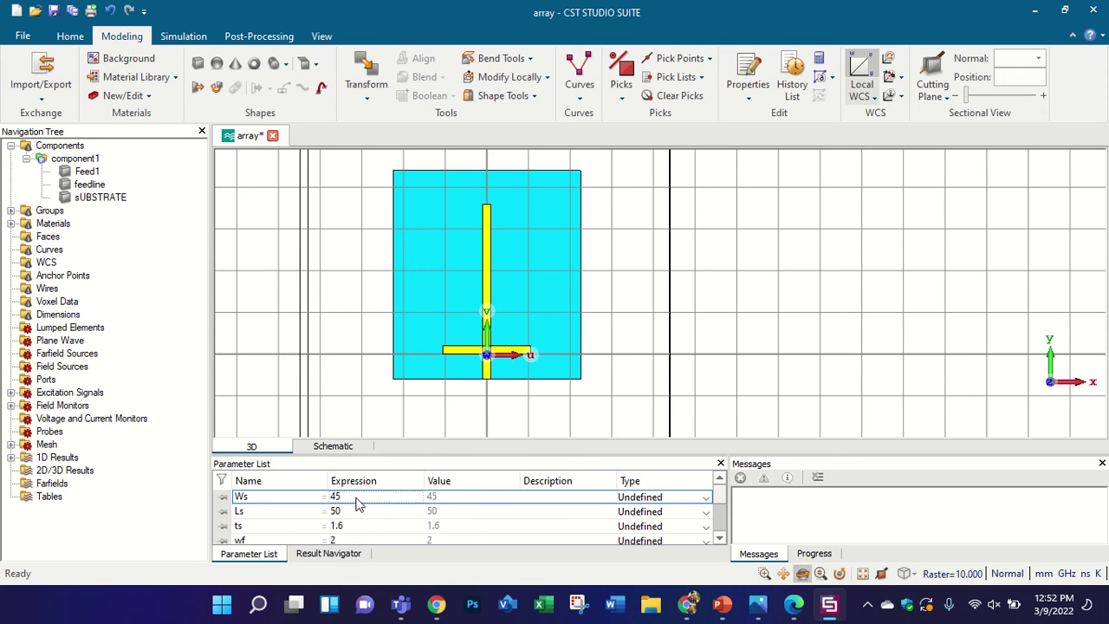
{"action": "type", "text": "50"}
{"action": "key", "text": "Return"}
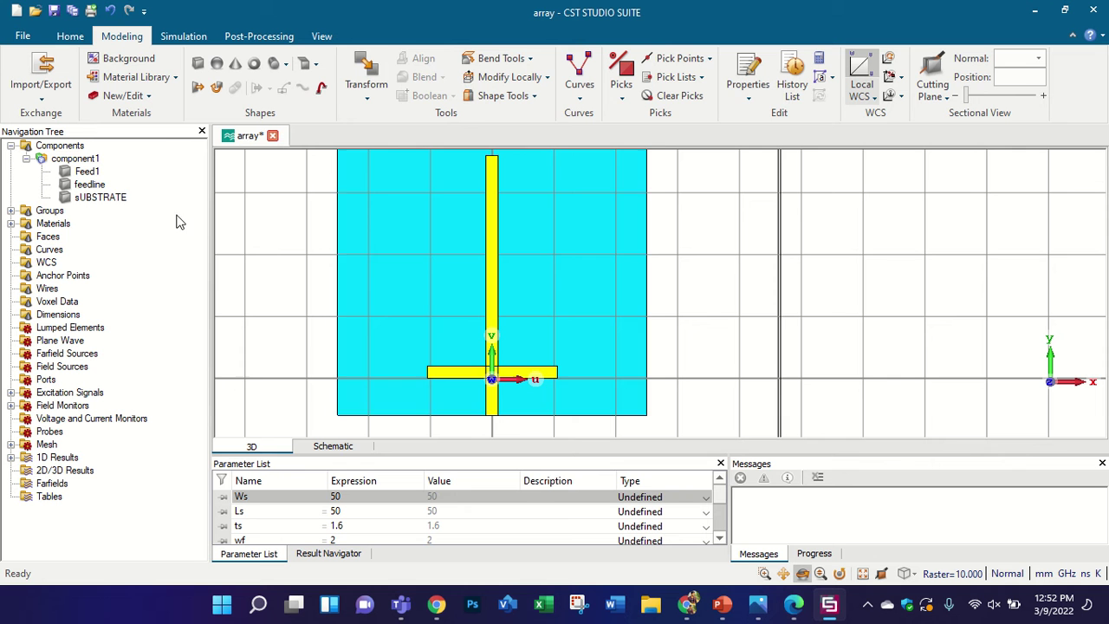
{"action": "left_click", "coordinate": [103, 183]}
{"action": "left_click", "coordinate": [87, 171]}
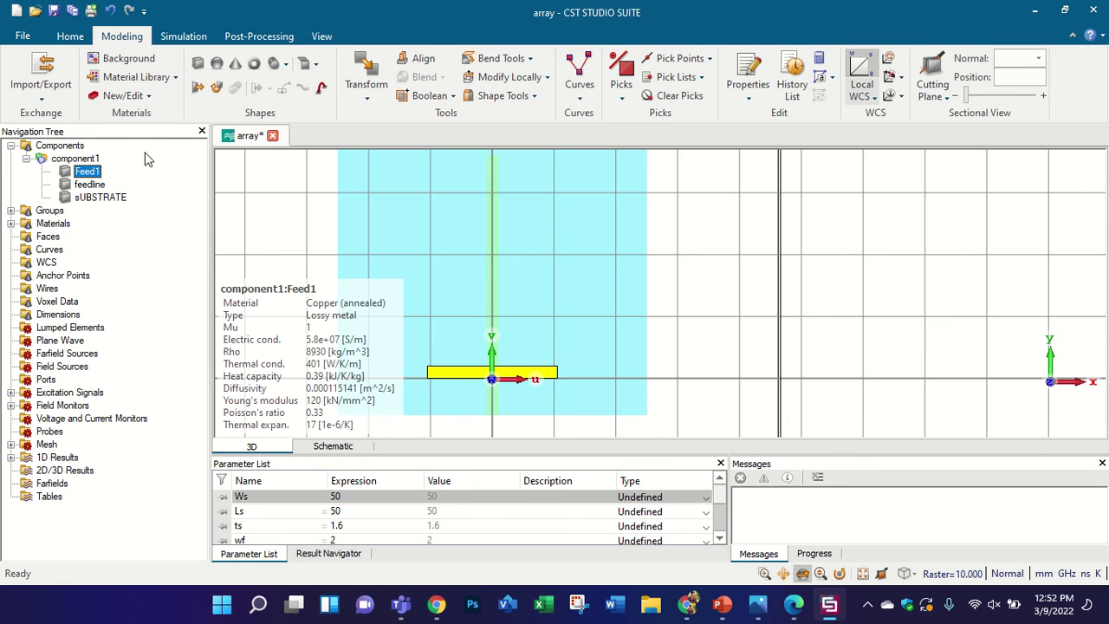
{"action": "left_click", "coordinate": [367, 84]}
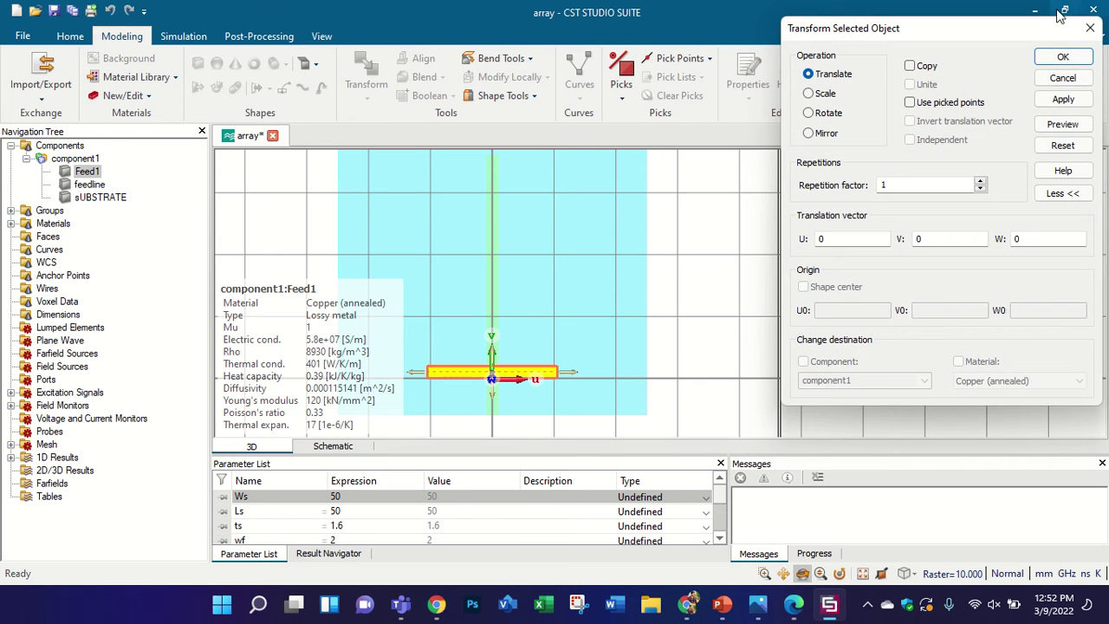
{"action": "left_click", "coordinate": [1090, 28]}
{"action": "left_click", "coordinate": [119, 161]}
{"action": "scroll", "coordinate": [624, 270], "scroll_direction": "down", "scroll_amount": 2}
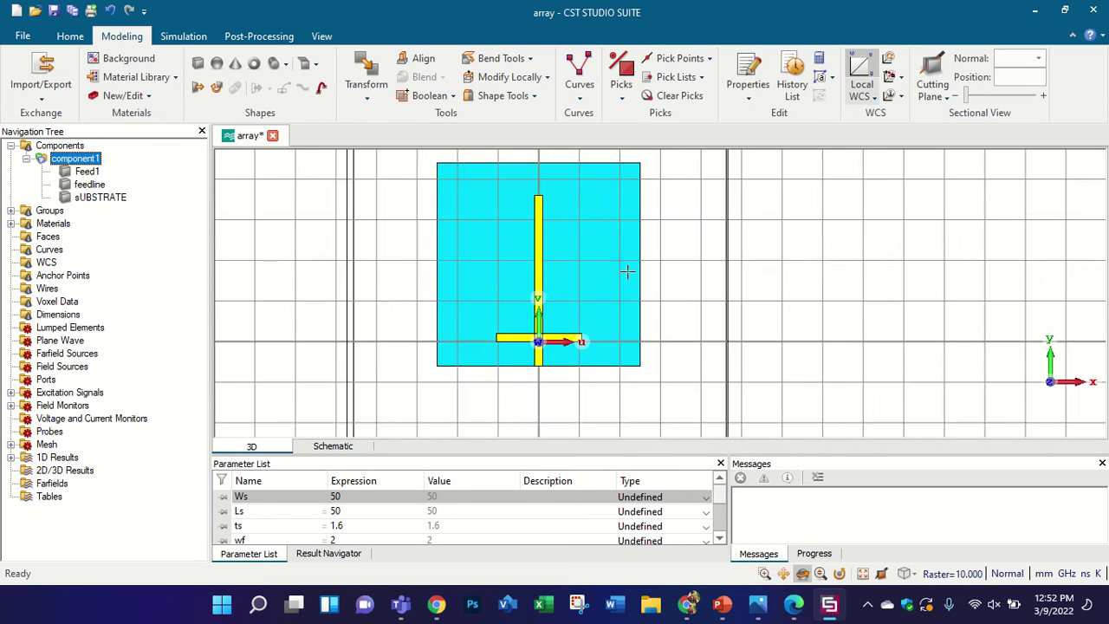
{"action": "scroll", "coordinate": [572, 324], "scroll_direction": "up", "scroll_amount": 2}
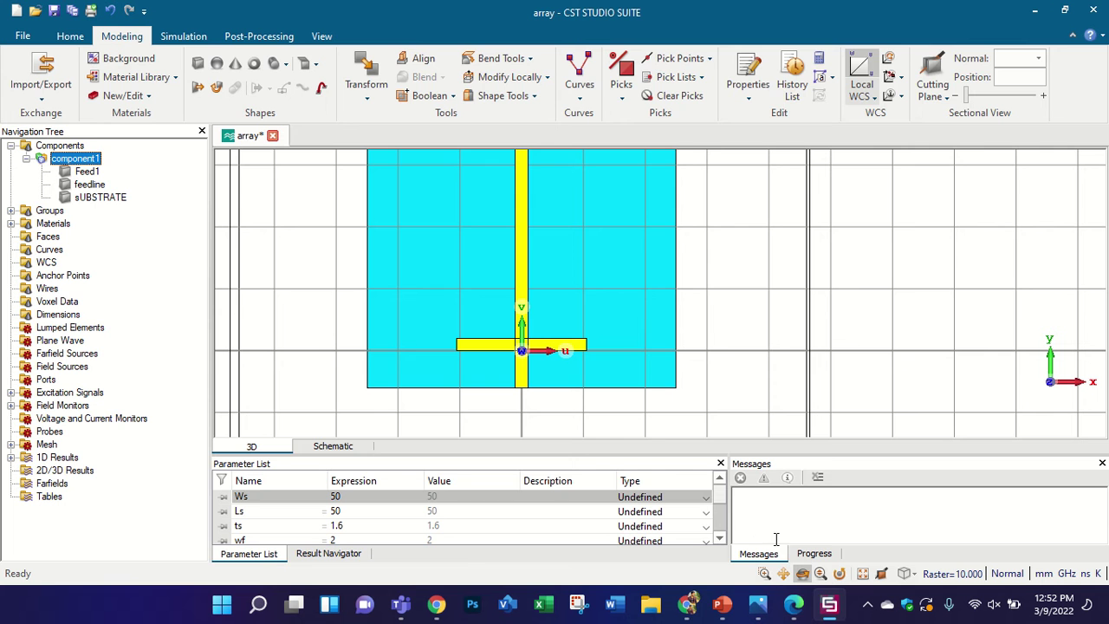
Switch to File Explorer and open the E: drive
{"action": "left_click", "coordinate": [687, 604]}
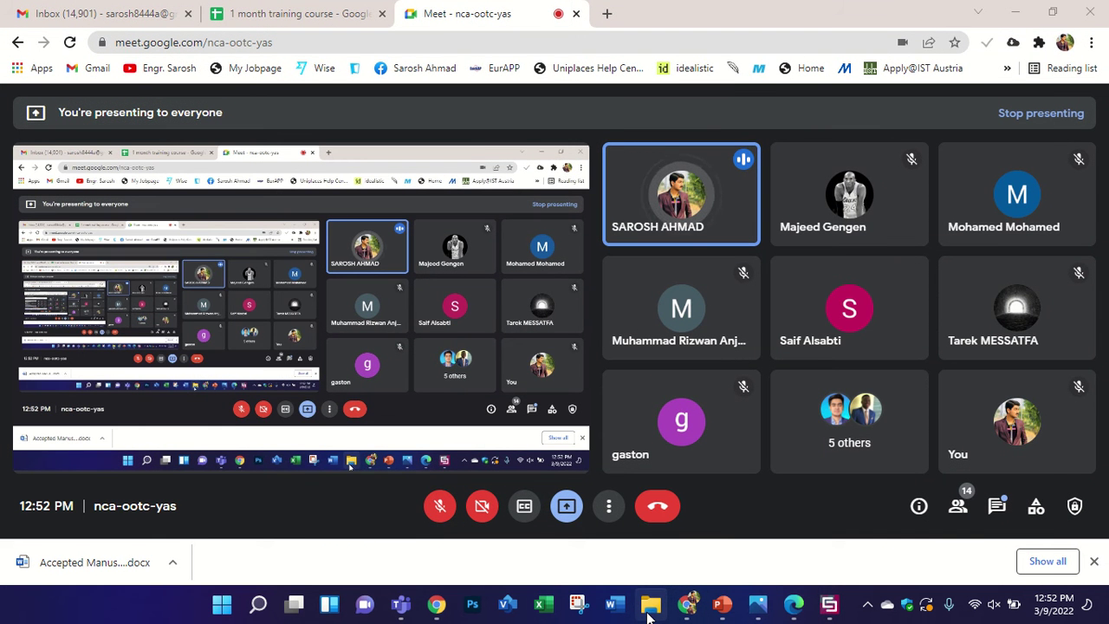
{"action": "left_click", "coordinate": [650, 607]}
{"action": "scroll", "coordinate": [87, 343], "scroll_direction": "down", "scroll_amount": 2}
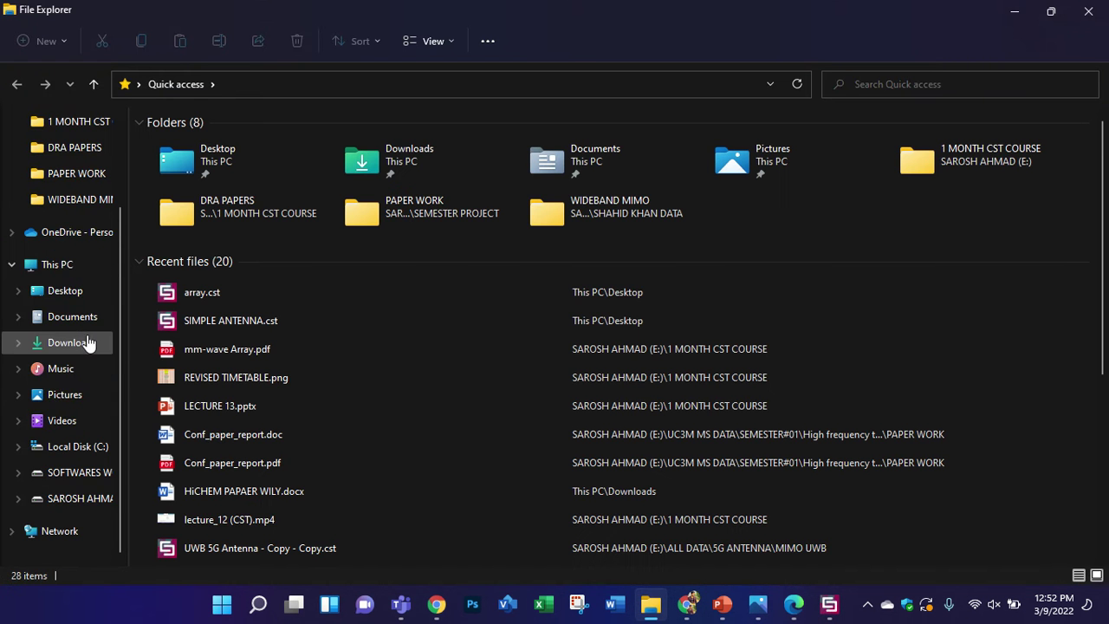
{"action": "left_click", "coordinate": [69, 500]}
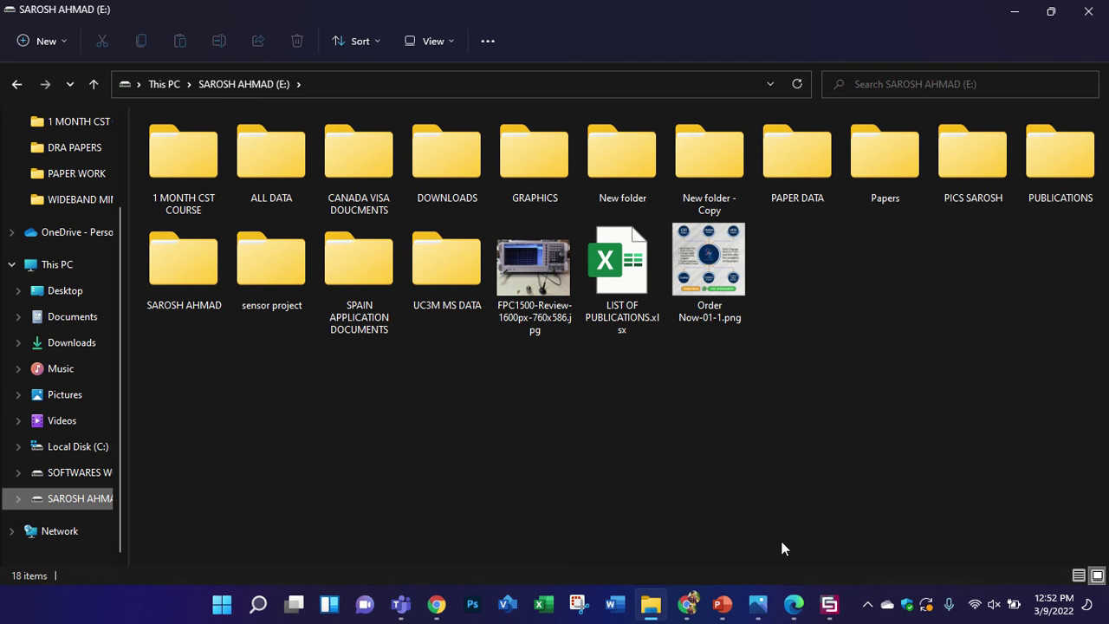
Switch to LECTURE 13.pptx in PowerPoint and tick both array layouts on slide 8 with the red pen
{"action": "left_click", "coordinate": [722, 604]}
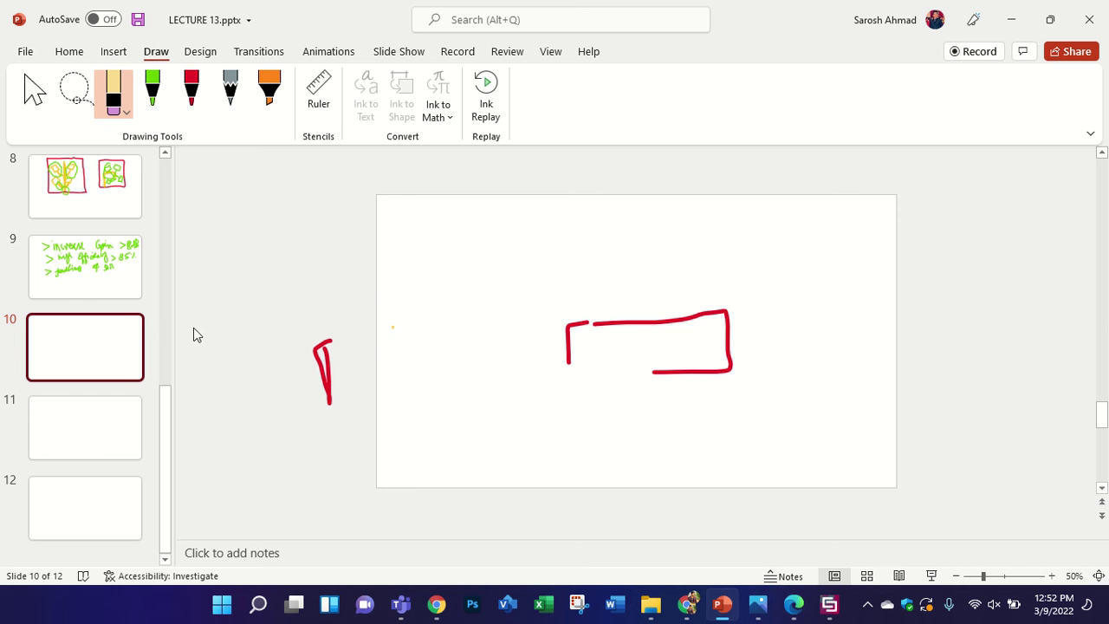
{"action": "scroll", "coordinate": [92, 305], "scroll_direction": "up", "scroll_amount": 3}
{"action": "left_click", "coordinate": [87, 216]}
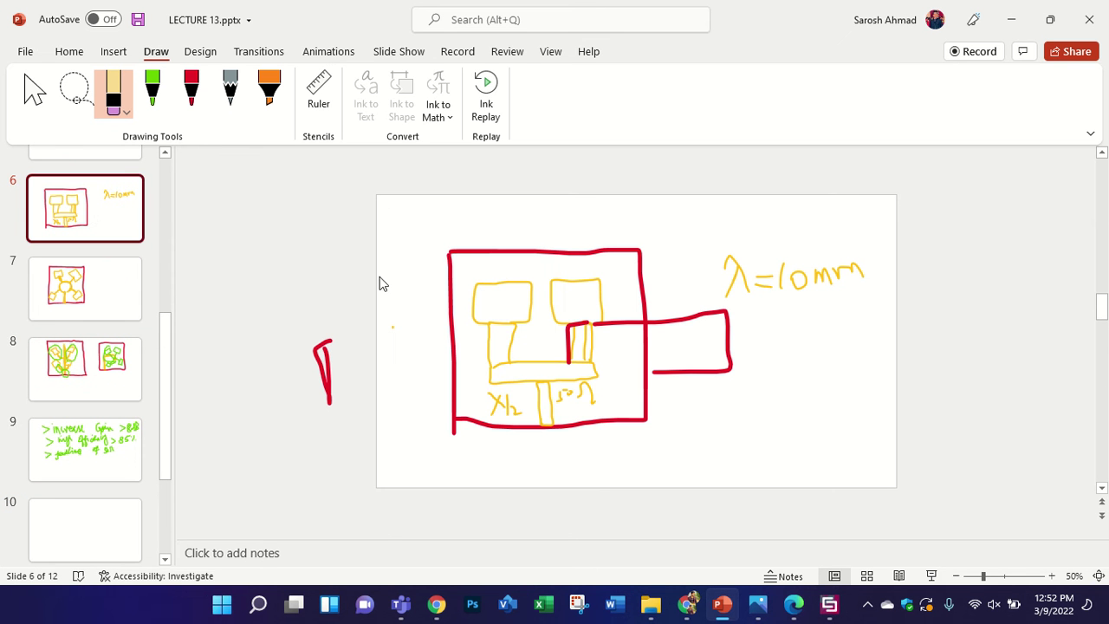
{"action": "left_click", "coordinate": [85, 368]}
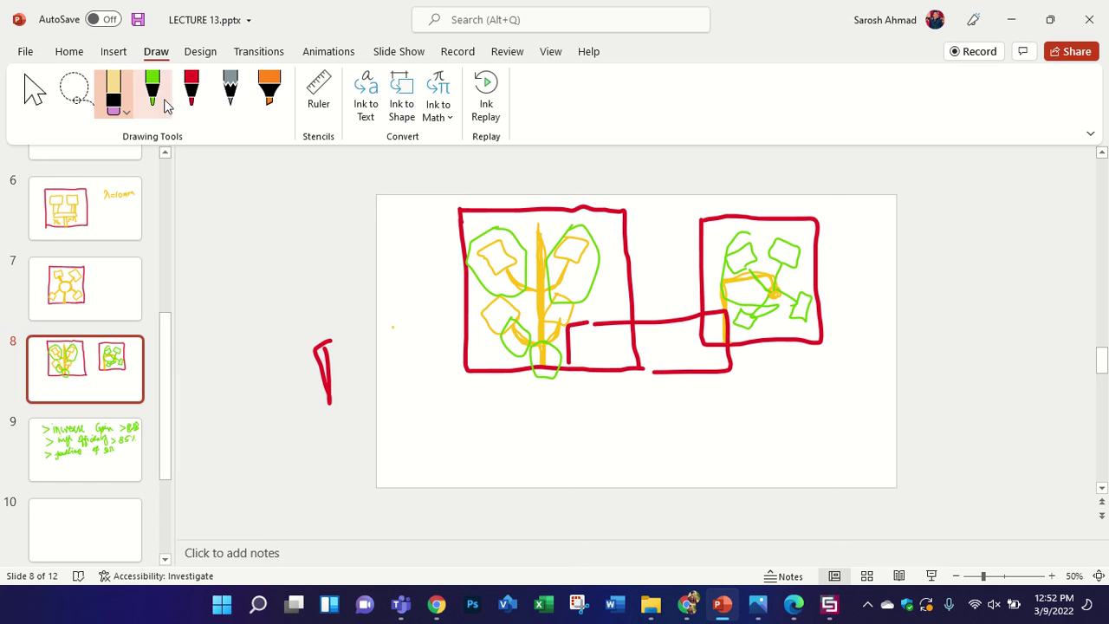
{"action": "left_click", "coordinate": [190, 91]}
{"action": "left_click_drag", "start_coordinate": [537, 218], "coordinate": [604, 173]}
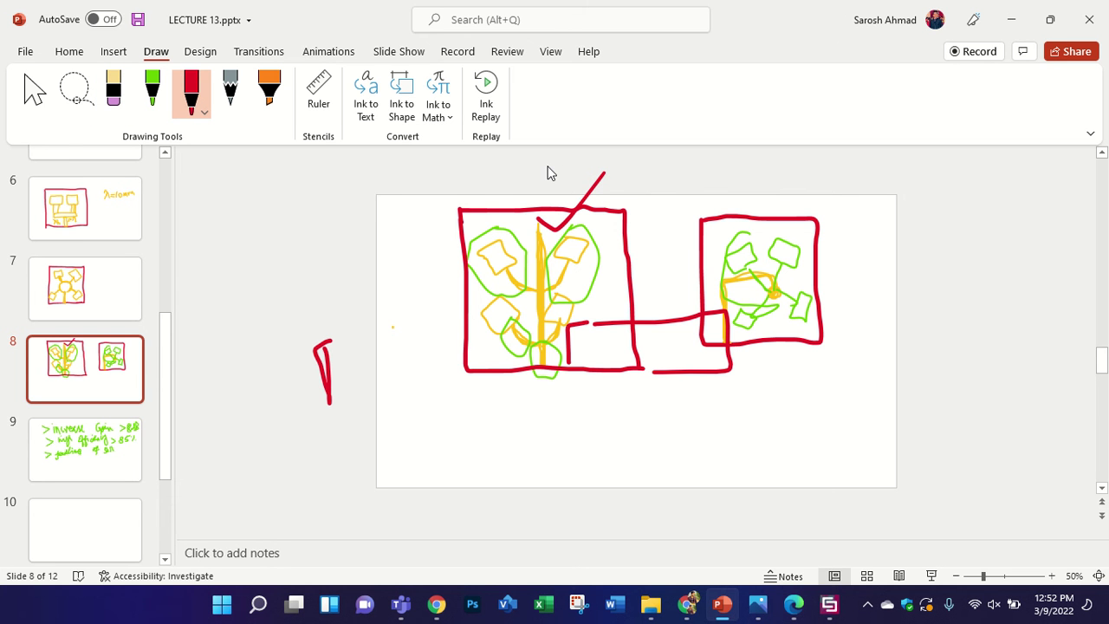
{"action": "mouse_move", "coordinate": [838, 257]}
{"action": "left_mouse_down"}
{"action": "mouse_move", "coordinate": [861, 272]}
{"action": "mouse_move", "coordinate": [884, 237]}
{"action": "left_mouse_up"}
Tick and circle the four-patch ring-feed array sketch on slide 7 in red ink, and return to slide 8
{"action": "left_click", "coordinate": [110, 307]}
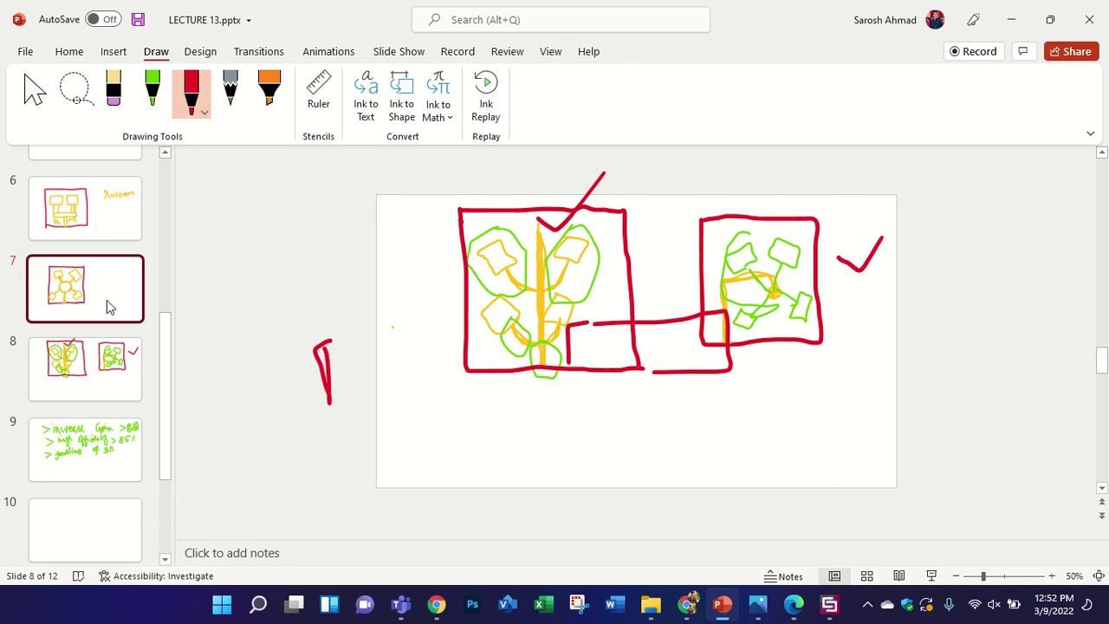
{"action": "left_click_drag", "start_coordinate": [620, 277], "coordinate": [696, 240]}
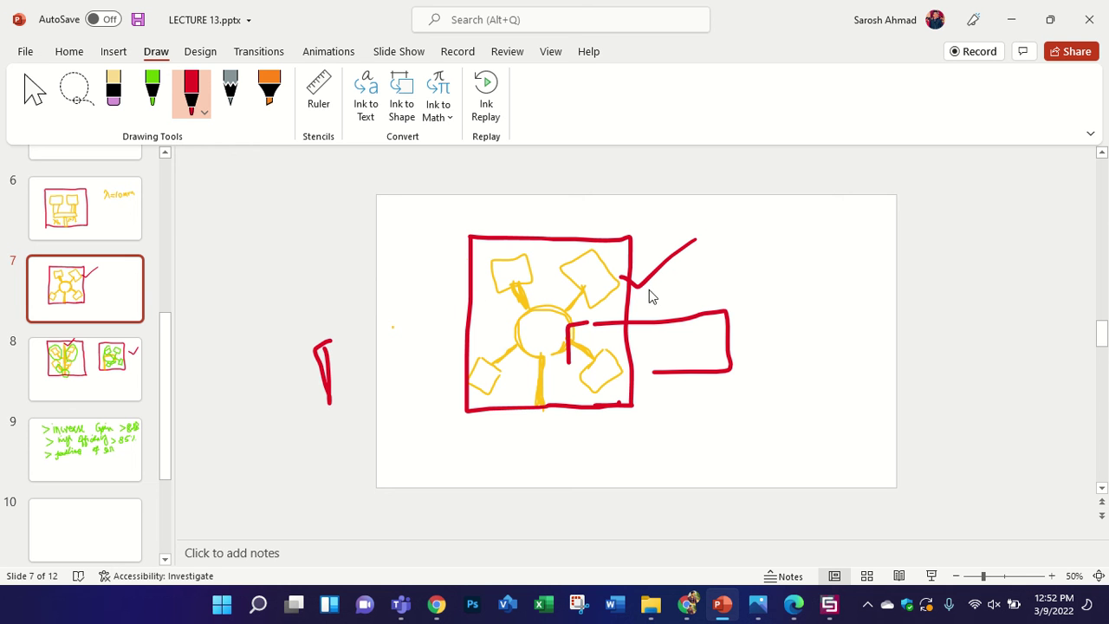
{"action": "mouse_move", "coordinate": [579, 202]}
{"action": "left_mouse_down"}
{"action": "mouse_move", "coordinate": [434, 278]}
{"action": "mouse_move", "coordinate": [678, 208]}
{"action": "mouse_move", "coordinate": [581, 201]}
{"action": "left_mouse_up"}
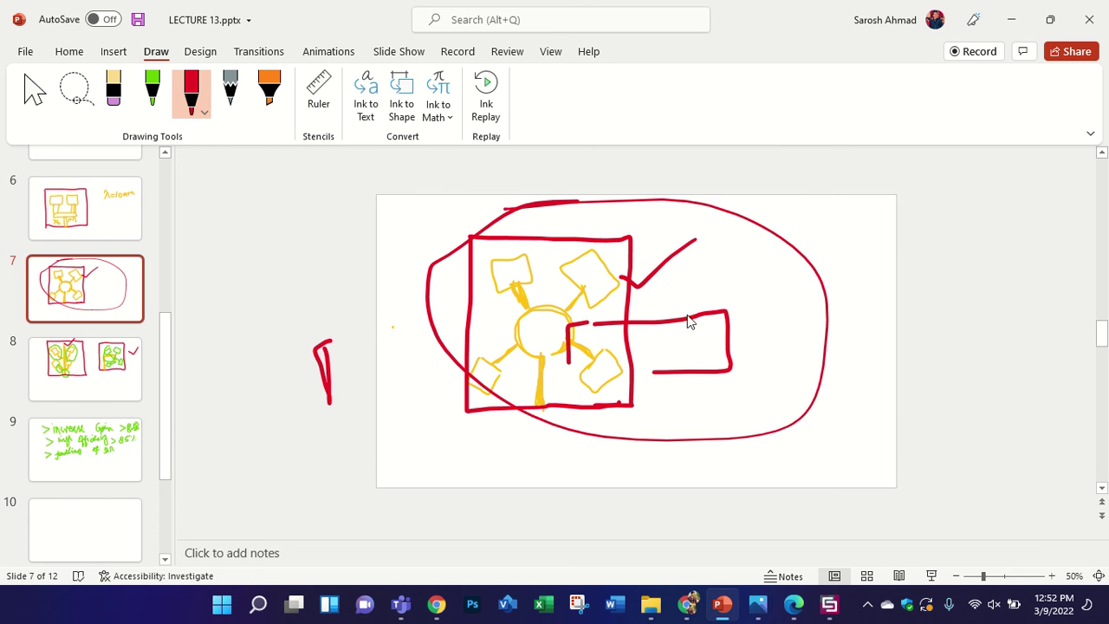
{"action": "left_click", "coordinate": [110, 340]}
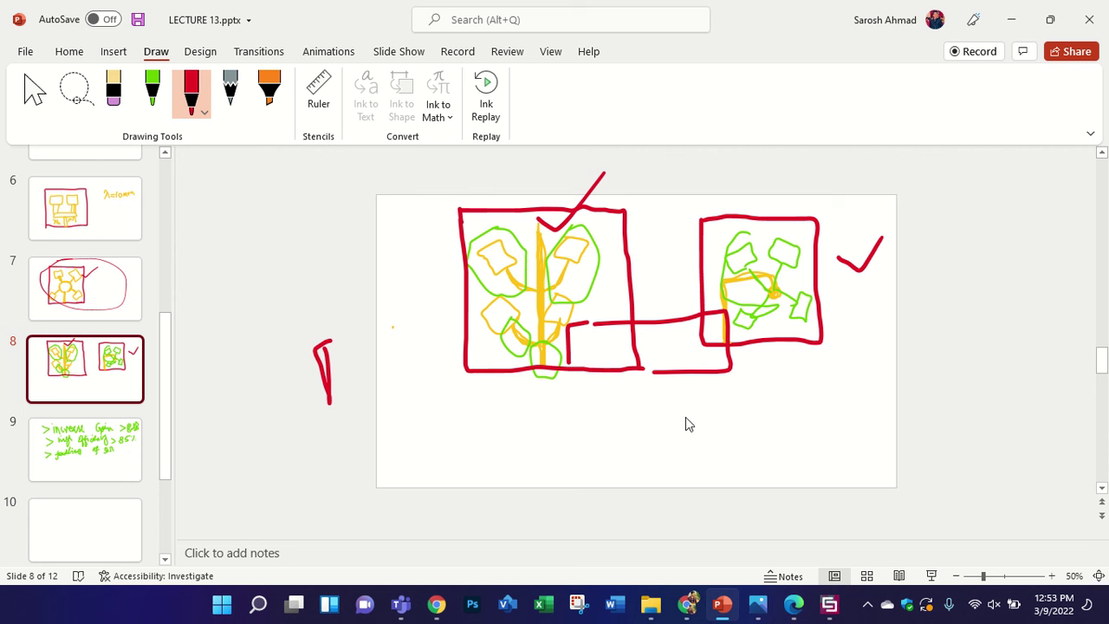
Open the Millimetre-Wave Tri-Band Antenna smart watch paper from the PUBLICATIONS folder on drive E: and look through its pages and Figure 1
{"action": "left_click", "coordinate": [651, 604]}
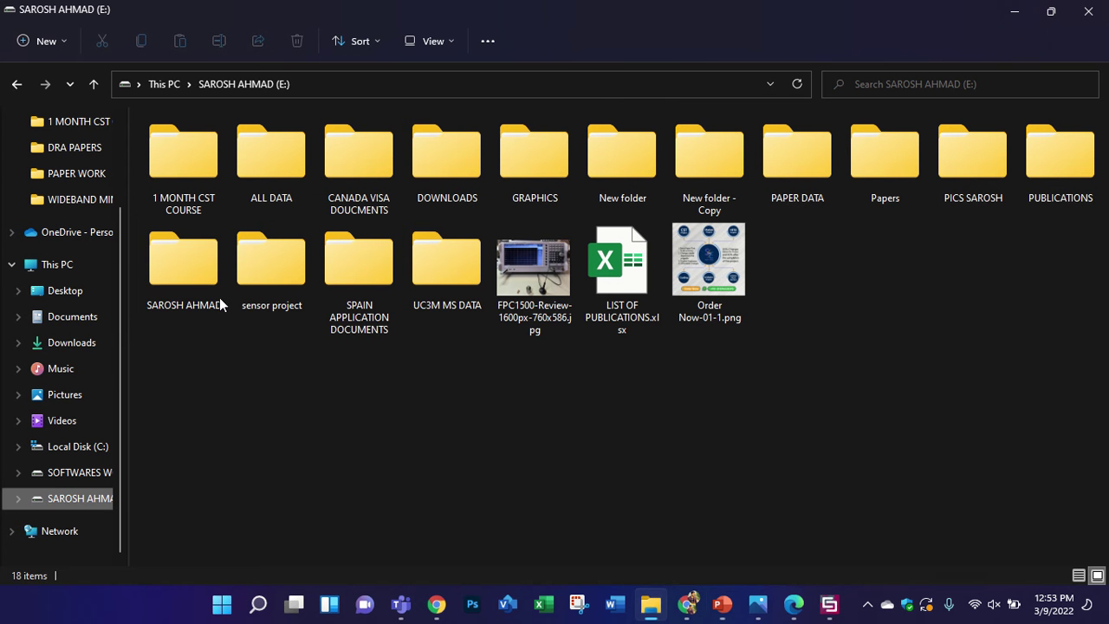
{"action": "double_click", "coordinate": [1037, 165]}
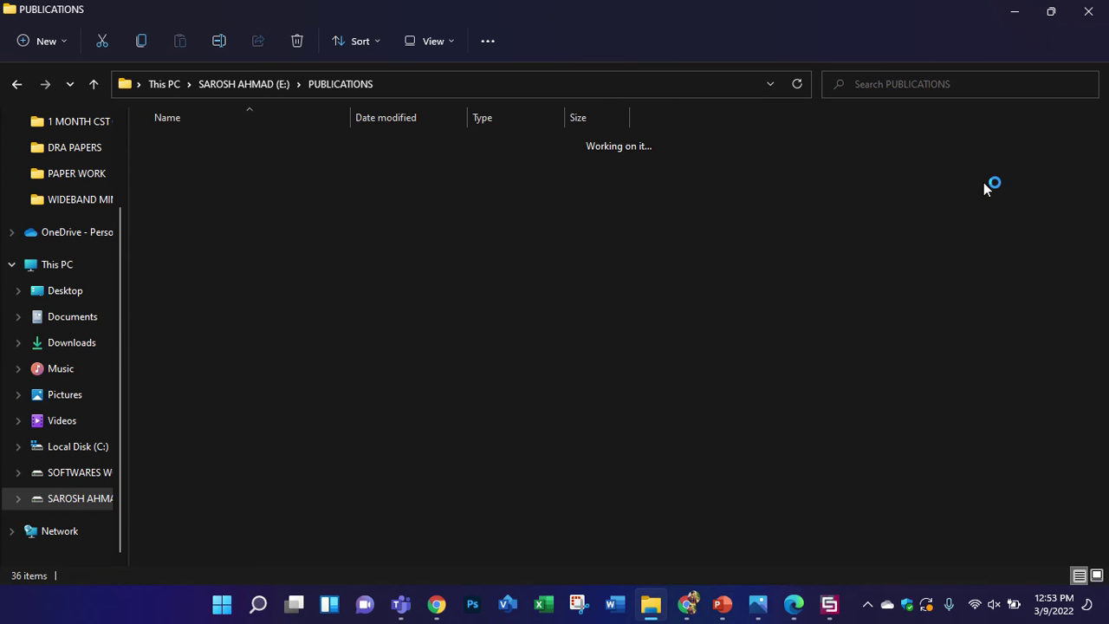
{"action": "double_click", "coordinate": [276, 243]}
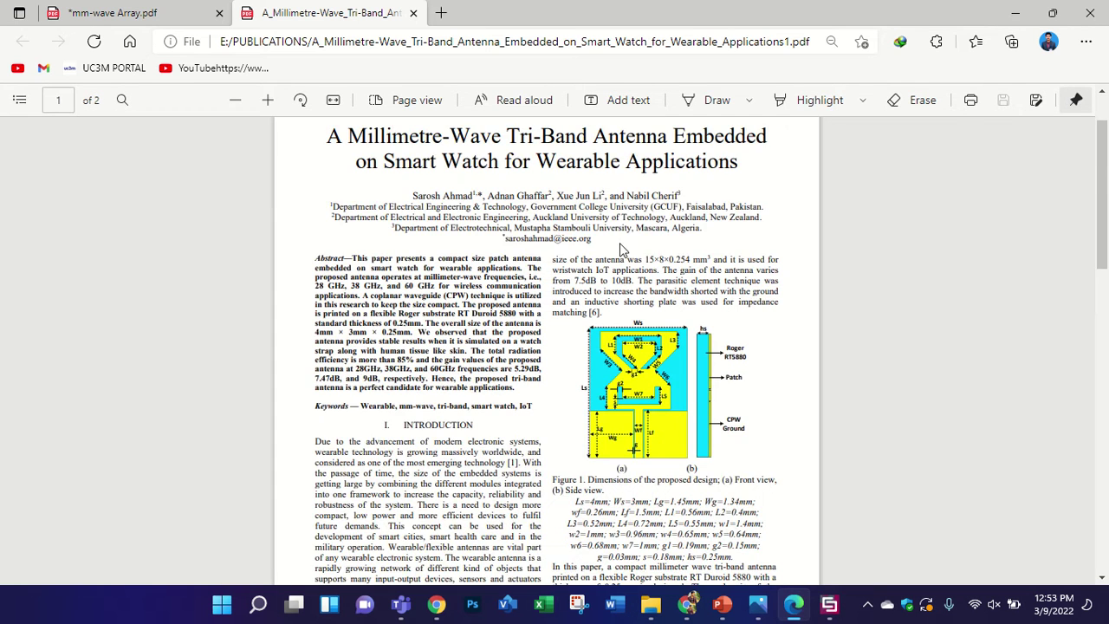
{"action": "scroll", "coordinate": [620, 247], "scroll_direction": "down", "scroll_amount": 3}
{"action": "scroll", "coordinate": [546, 347], "scroll_direction": "down", "scroll_amount": 15}
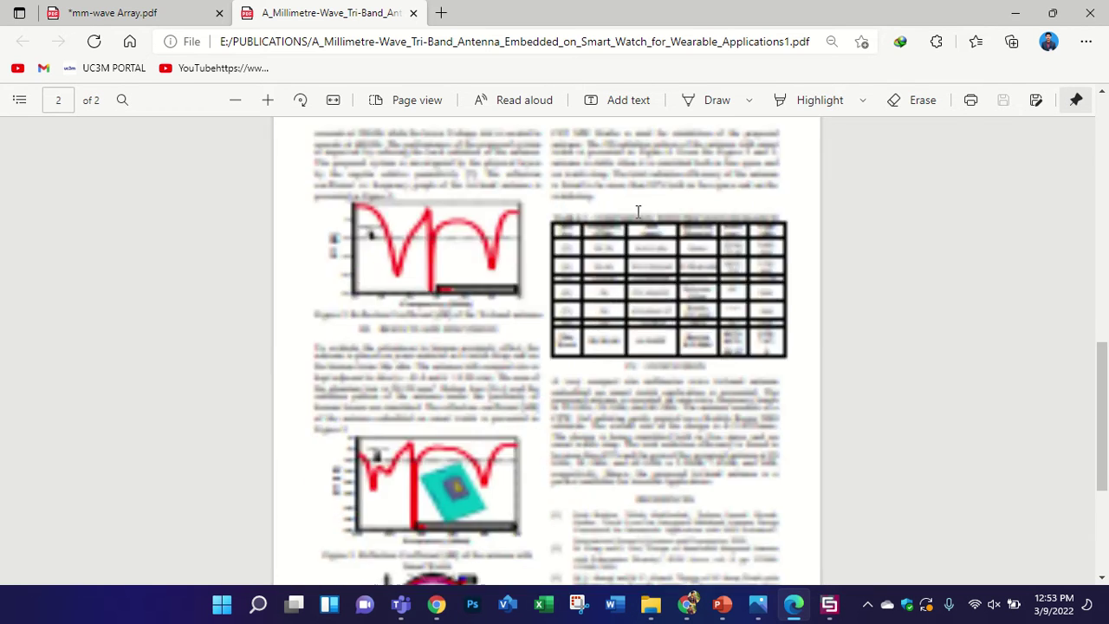
{"action": "scroll", "coordinate": [546, 347], "scroll_direction": "up", "scroll_amount": 17}
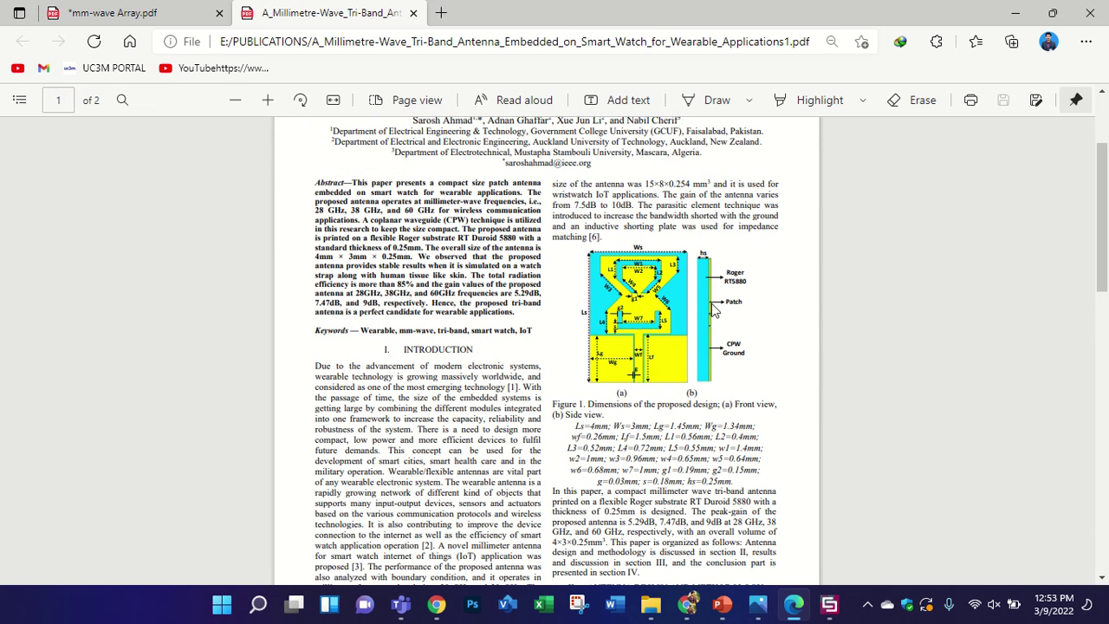
Review the S11 plots and comparison table on page 2 of the smart watch paper, and return to drive E: in File Explorer
{"action": "scroll", "coordinate": [694, 245], "scroll_direction": "down", "scroll_amount": 12}
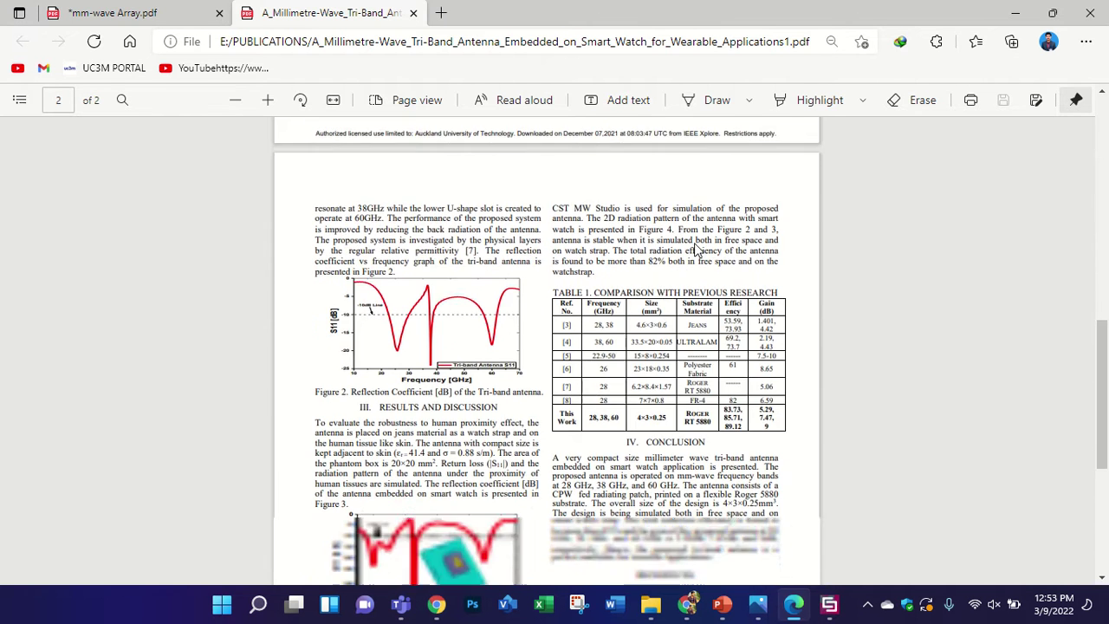
{"action": "scroll", "coordinate": [694, 245], "scroll_direction": "down", "scroll_amount": 2}
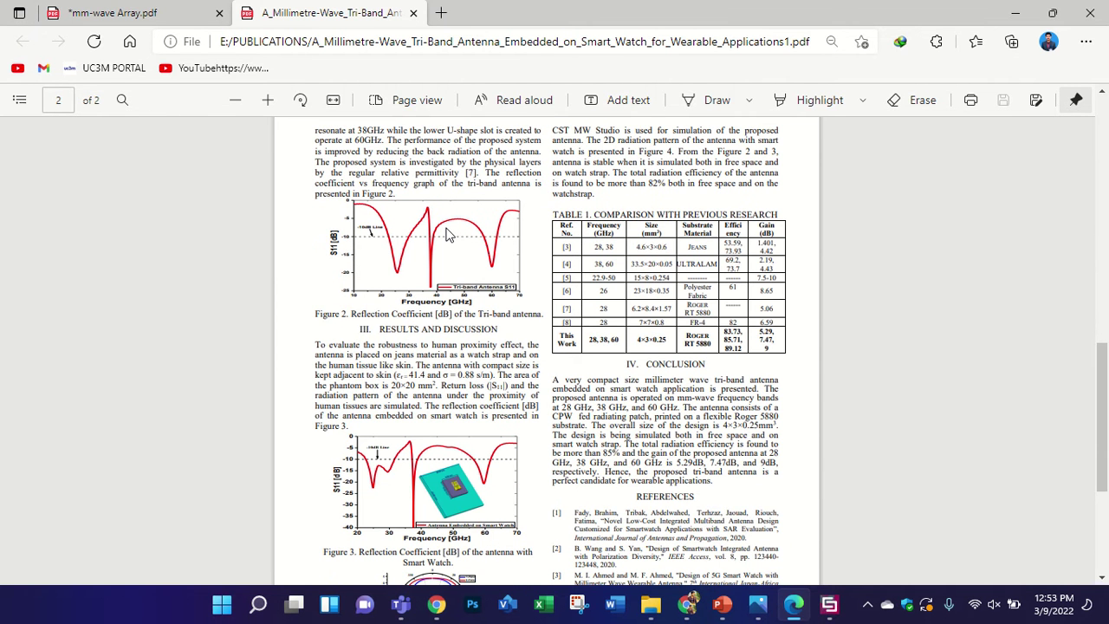
{"action": "scroll", "coordinate": [400, 306], "scroll_direction": "up", "scroll_amount": 2}
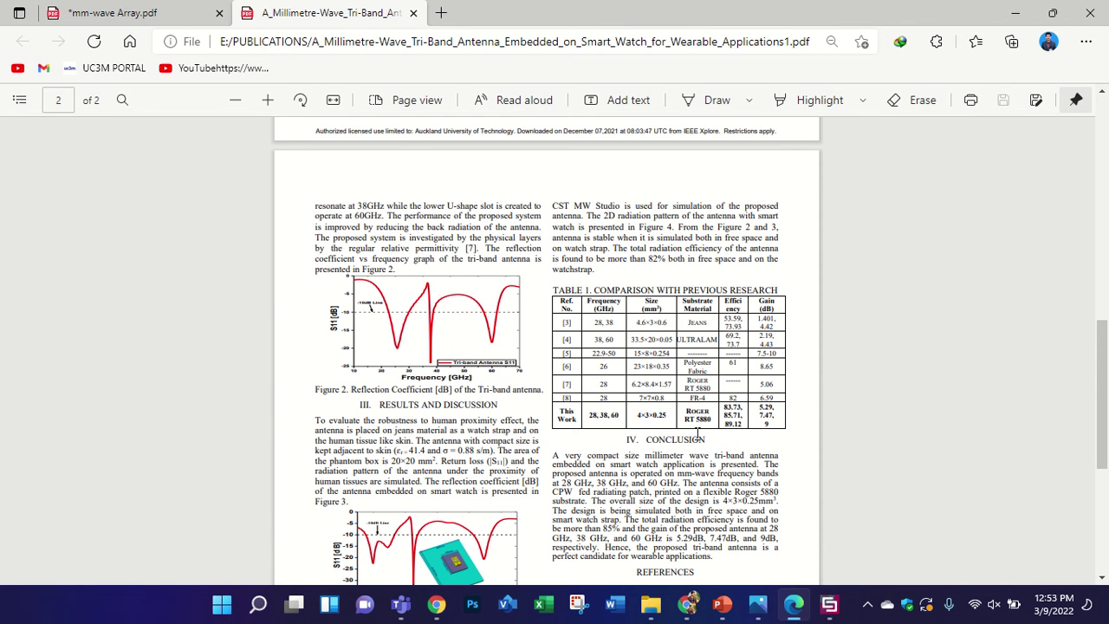
{"action": "left_click", "coordinate": [652, 610]}
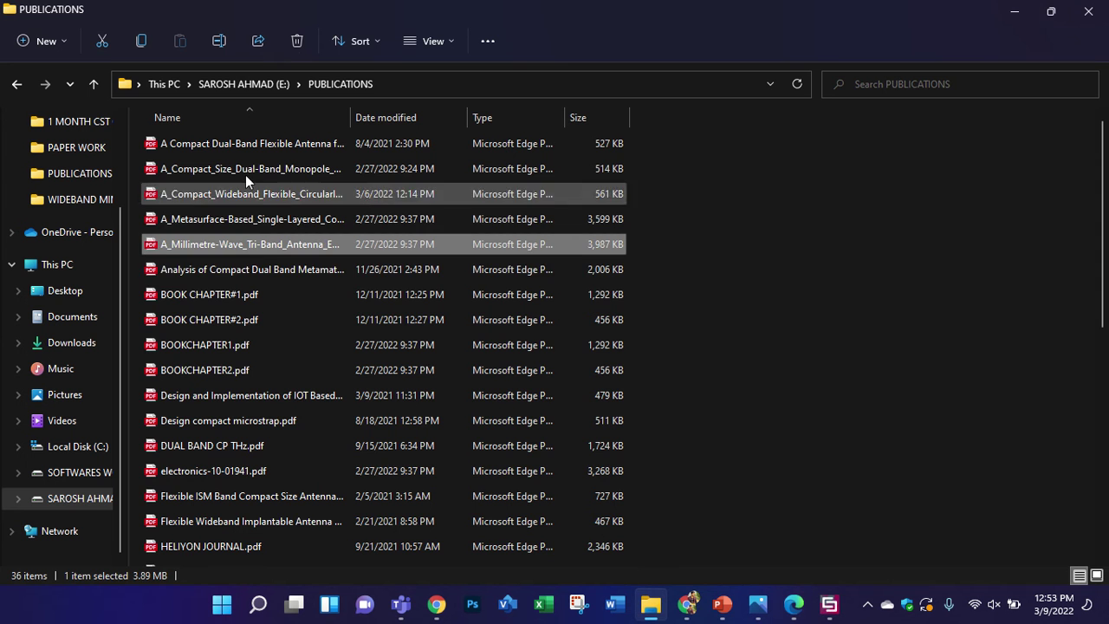
{"action": "left_click", "coordinate": [273, 92]}
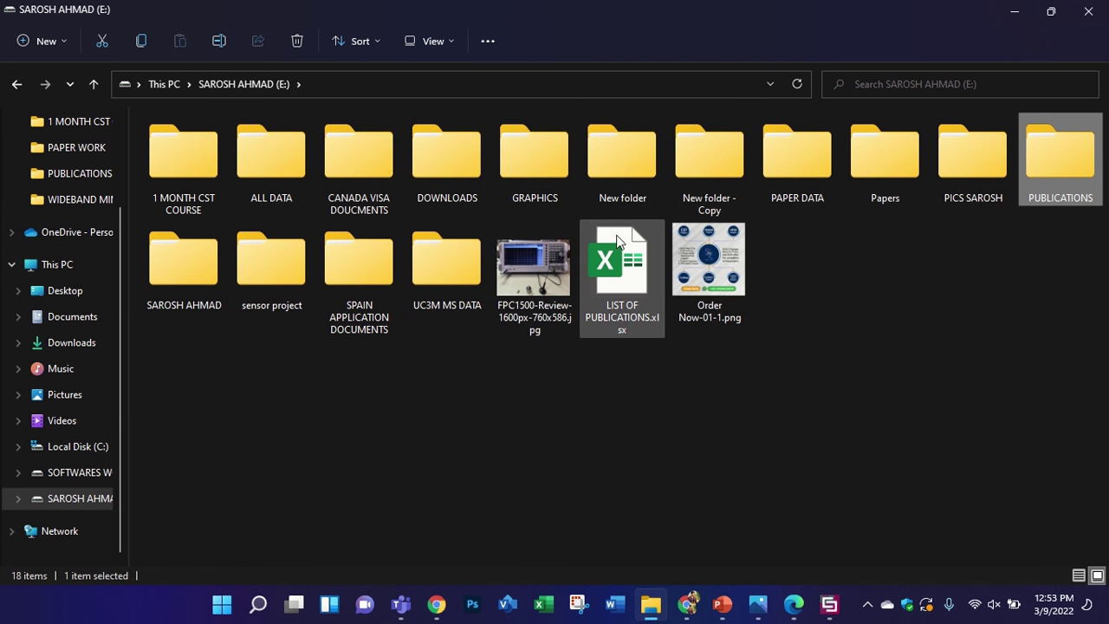
Switch to CST Studio Suite and examine the vertical feedline and horizontal feed strip on the array substrate
{"action": "left_click", "coordinate": [831, 605]}
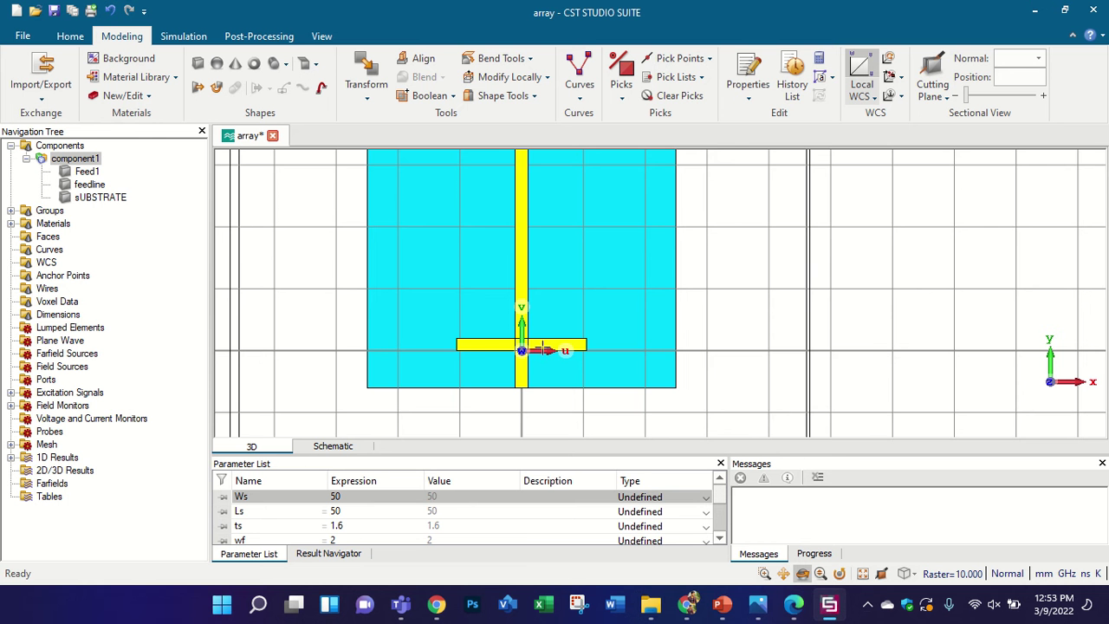
{"action": "scroll", "coordinate": [538, 347], "scroll_direction": "down", "scroll_amount": 3}
{"action": "scroll", "coordinate": [532, 312], "scroll_direction": "up", "scroll_amount": 2}
{"action": "scroll", "coordinate": [532, 312], "scroll_direction": "up", "scroll_amount": 2}
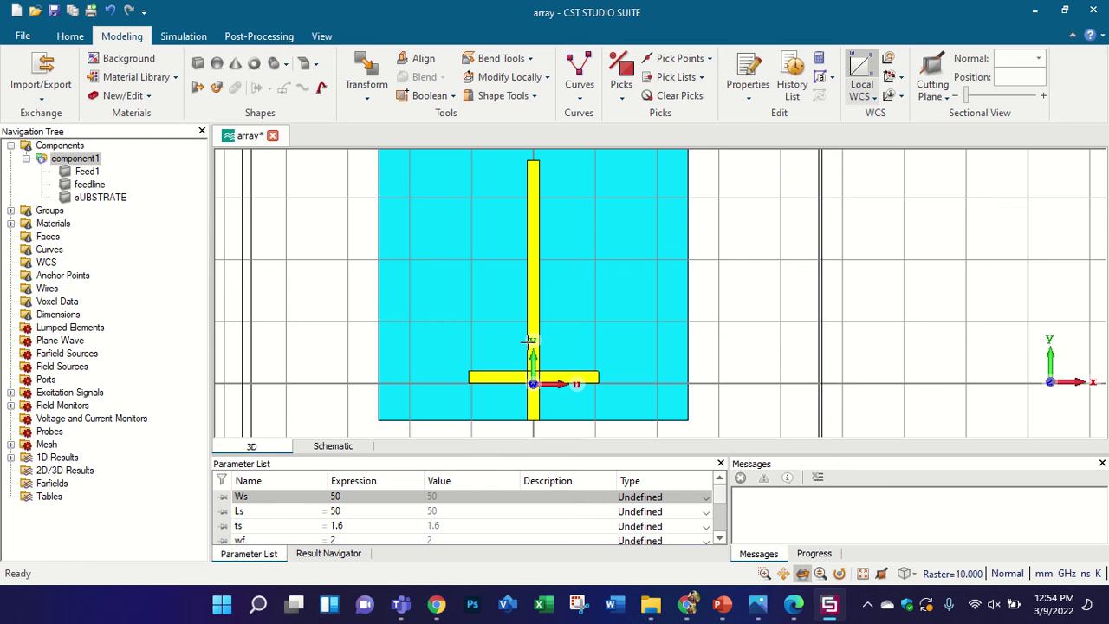
Switch to File Explorer and open the unnumbered VERS thesis PDF from the IoT antenna folder's thesis verions subfolder in ALL DATA on drive E:
{"action": "left_click", "coordinate": [651, 605]}
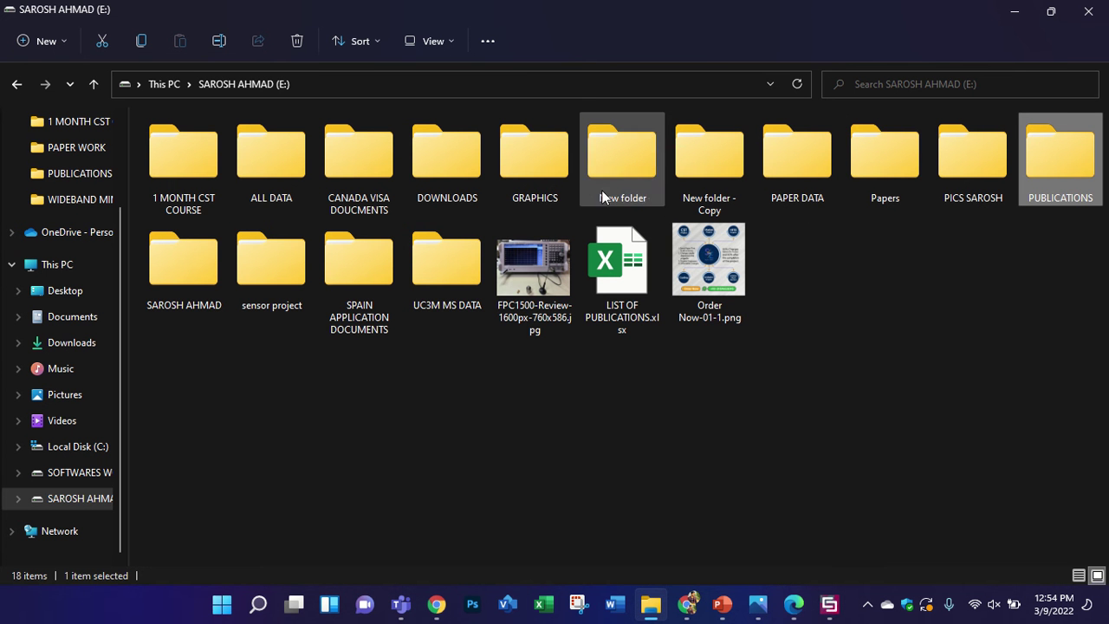
{"action": "double_click", "coordinate": [287, 158]}
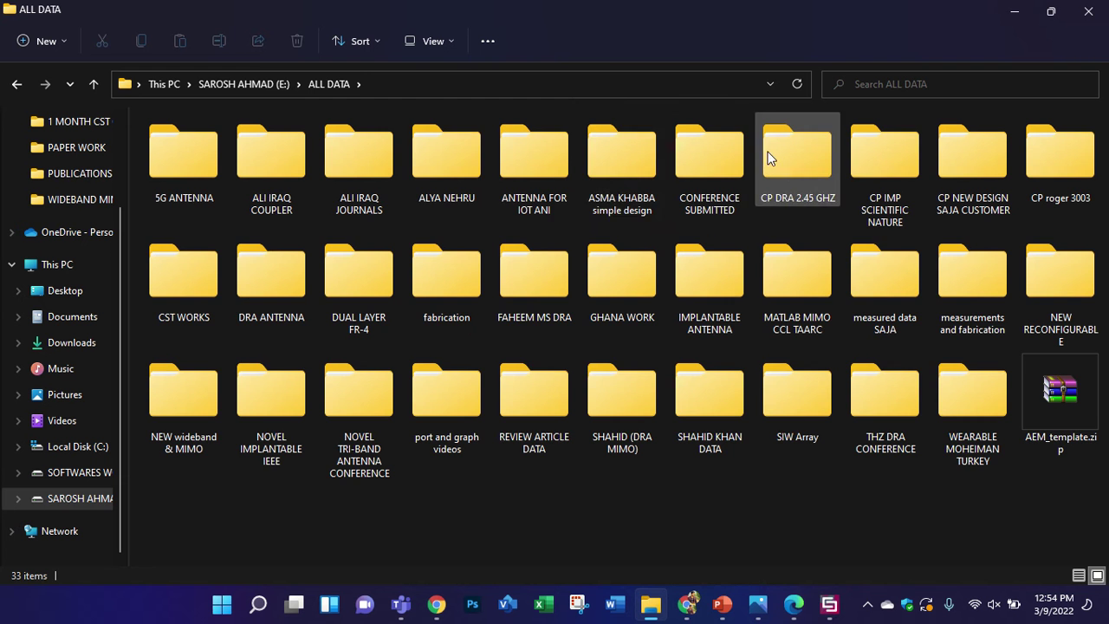
{"action": "double_click", "coordinate": [524, 173]}
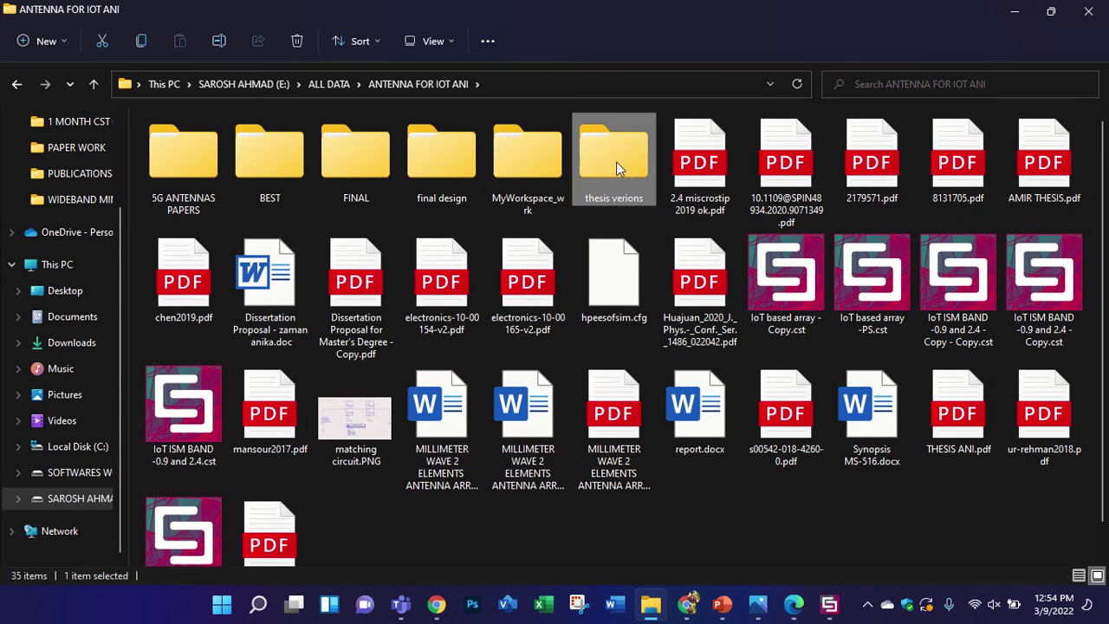
{"action": "double_click", "coordinate": [615, 159]}
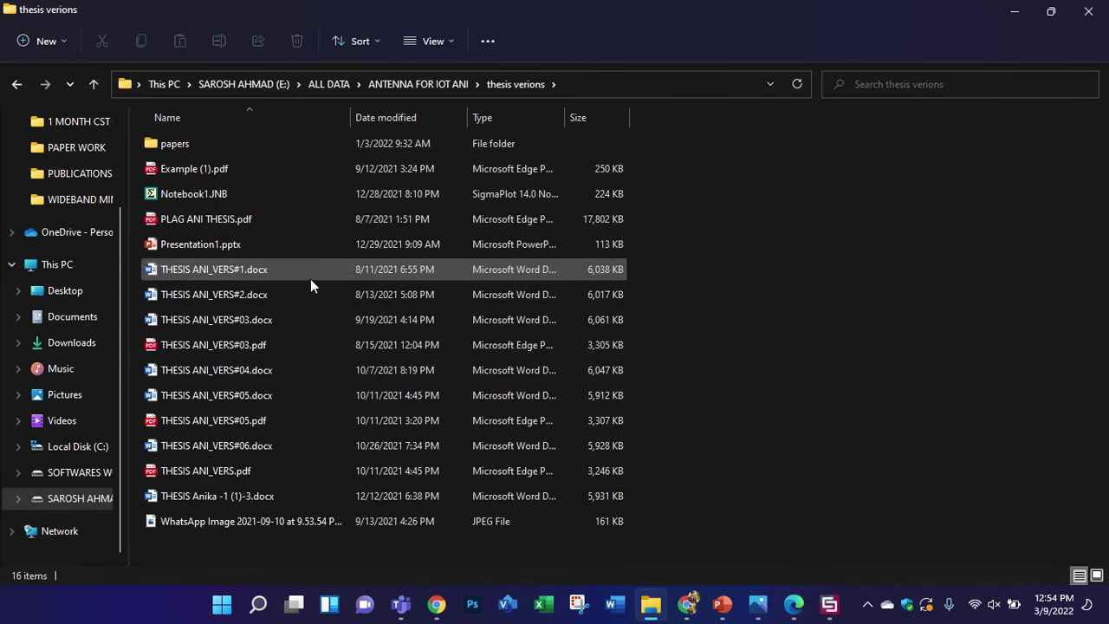
{"action": "double_click", "coordinate": [275, 472]}
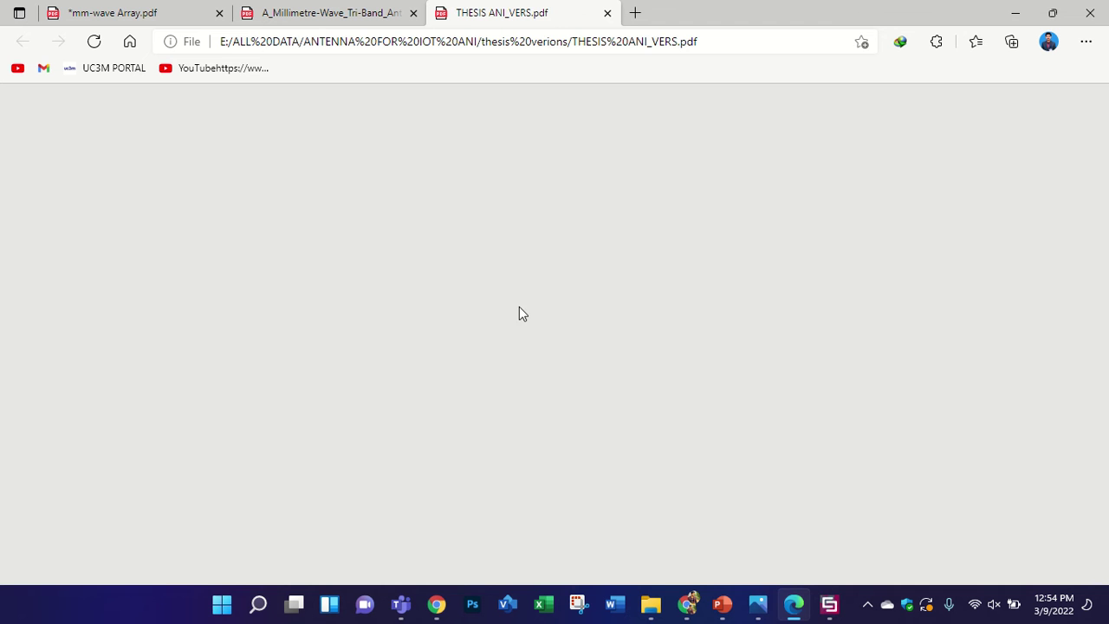
Browse the thesis from its title page through the front matter and introduction to the single element antenna dimensions in Figure 2-2 on page 31
{"action": "scroll", "coordinate": [528, 317], "scroll_direction": "down", "scroll_amount": 12}
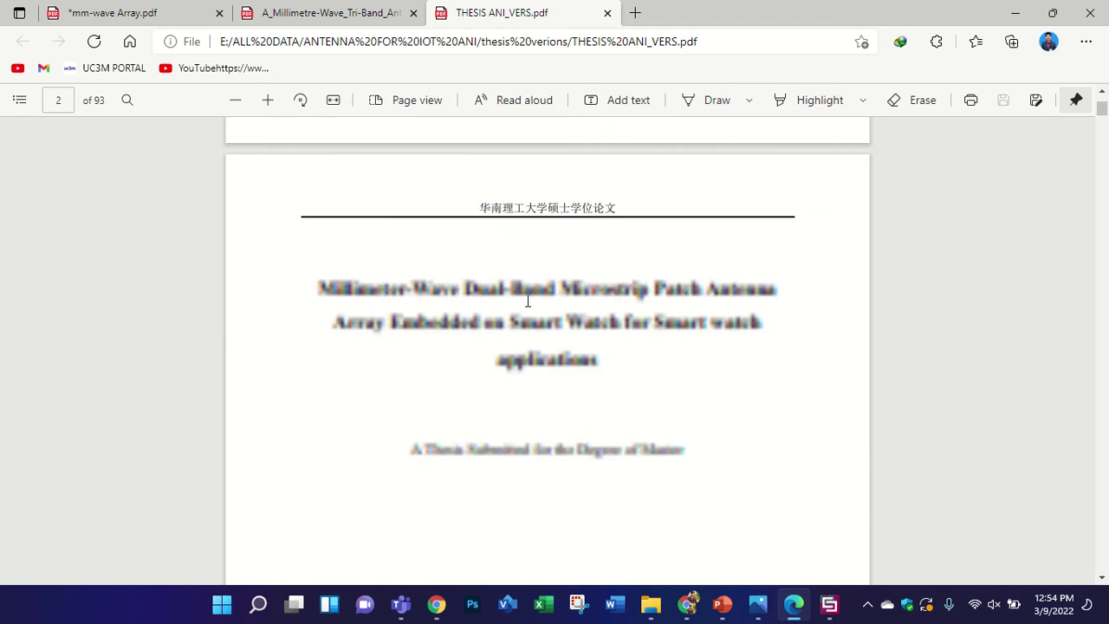
{"action": "scroll", "coordinate": [526, 323], "scroll_direction": "down", "scroll_amount": 20}
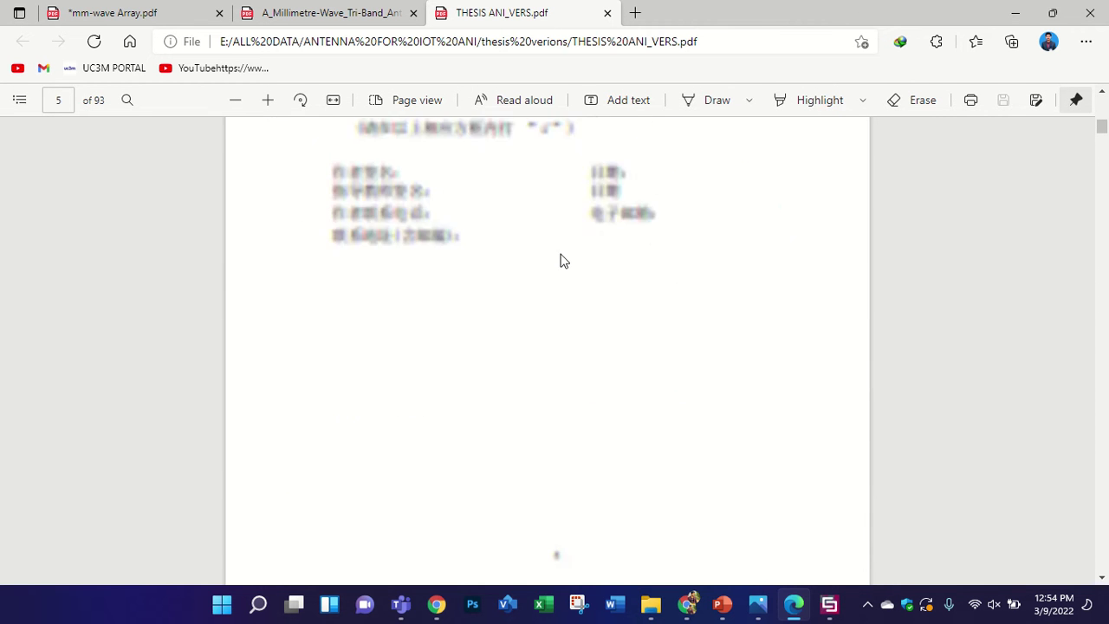
{"action": "scroll", "coordinate": [574, 260], "scroll_direction": "up", "scroll_amount": 10}
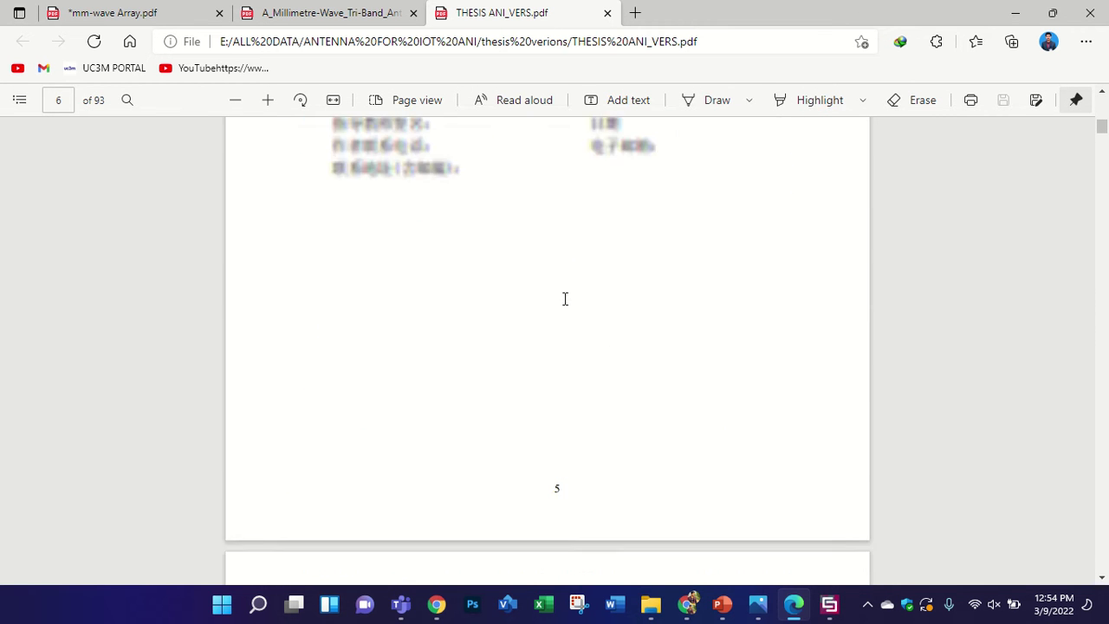
{"action": "scroll", "coordinate": [646, 404], "scroll_direction": "up", "scroll_amount": 2}
{"action": "scroll", "coordinate": [649, 394], "scroll_direction": "down", "scroll_amount": 2, "text": "ctrl"}
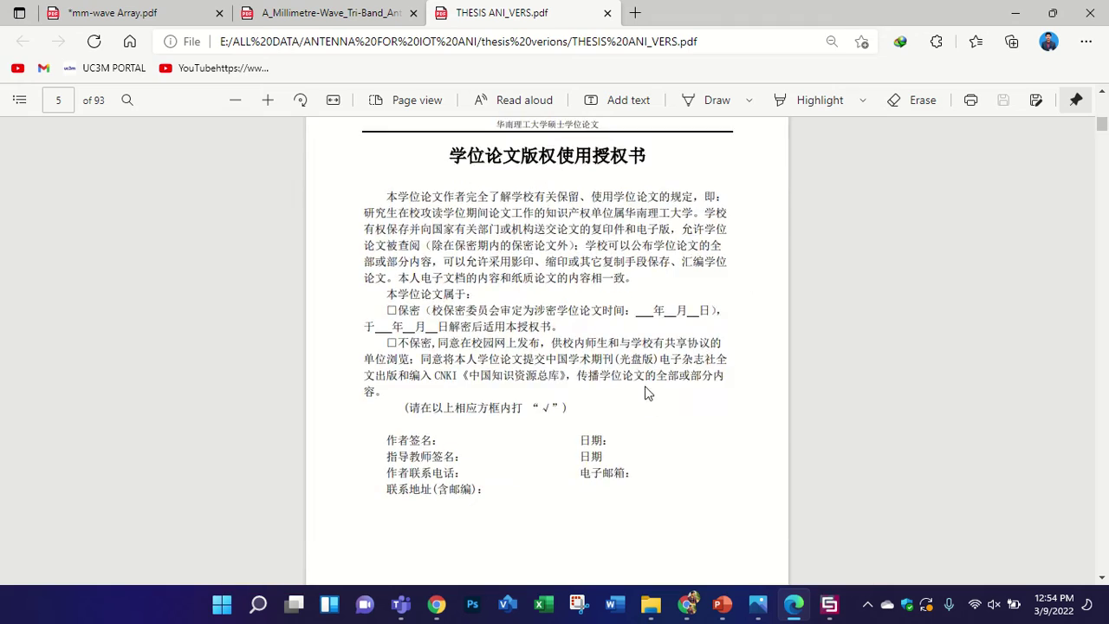
{"action": "scroll", "coordinate": [647, 386], "scroll_direction": "down", "scroll_amount": 4}
{"action": "scroll", "coordinate": [645, 379], "scroll_direction": "down", "scroll_amount": 15}
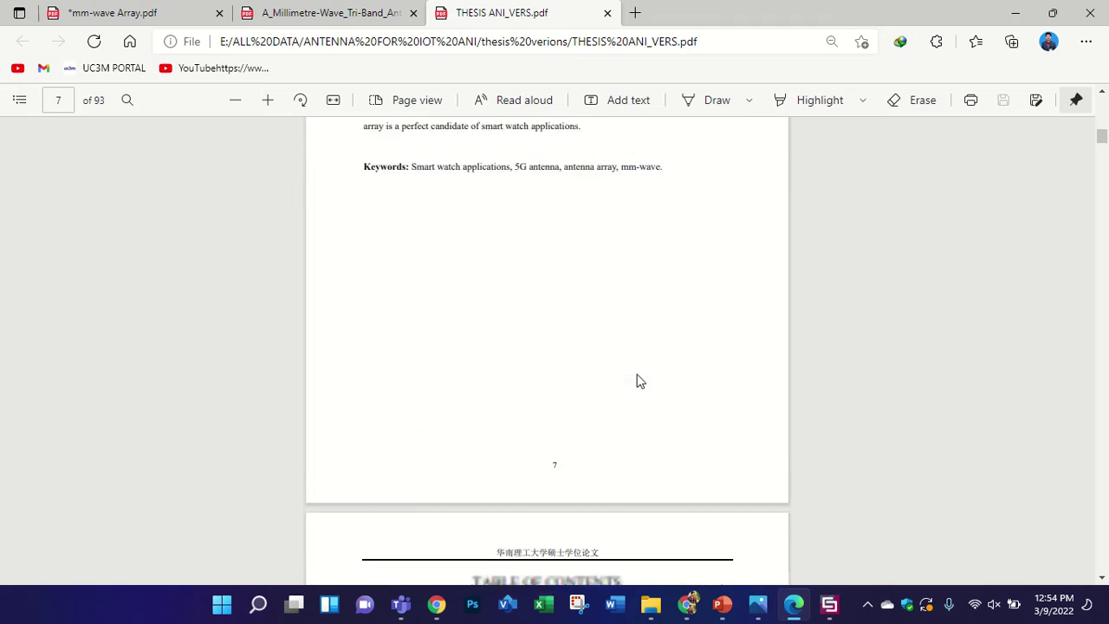
{"action": "scroll", "coordinate": [640, 374], "scroll_direction": "down", "scroll_amount": 20}
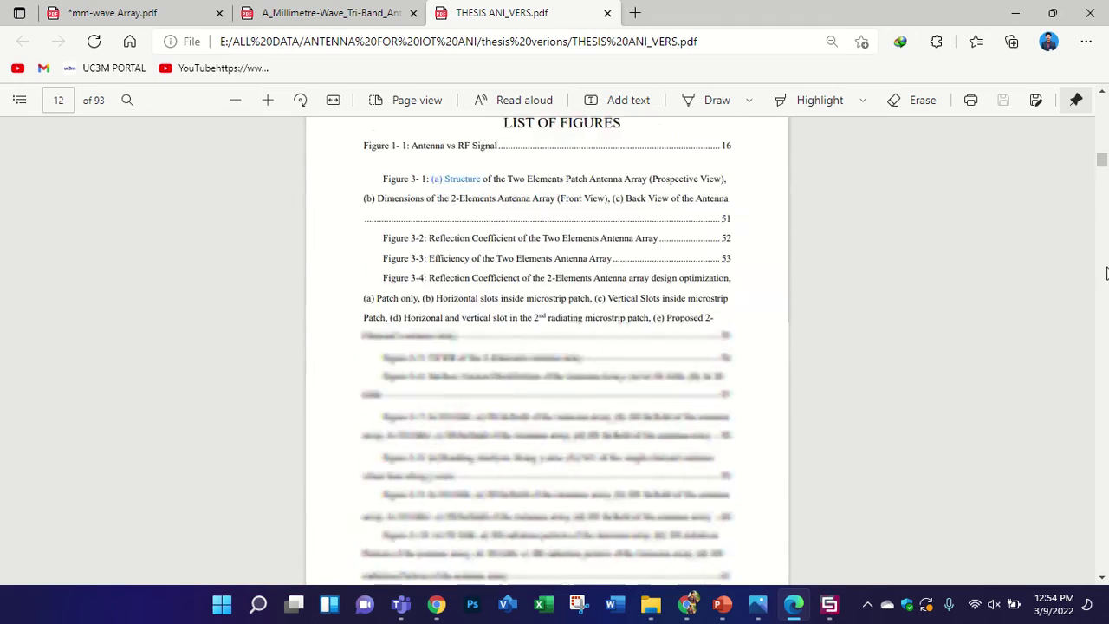
{"action": "scroll", "coordinate": [1107, 273], "scroll_direction": "down", "scroll_amount": 20}
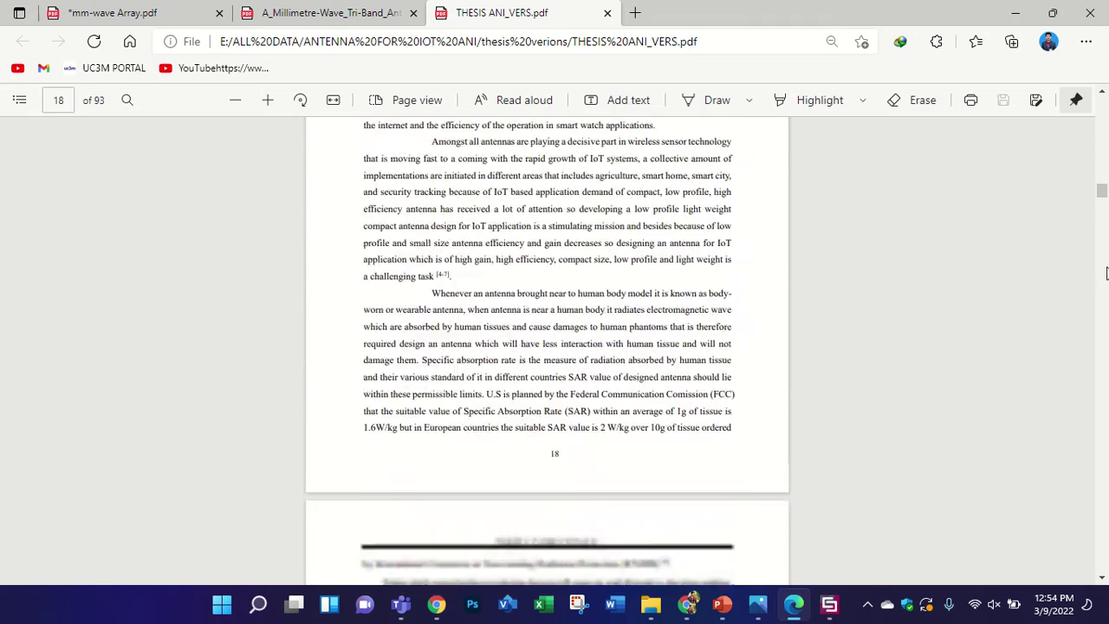
{"action": "scroll", "coordinate": [1107, 274], "scroll_direction": "down", "scroll_amount": 20}
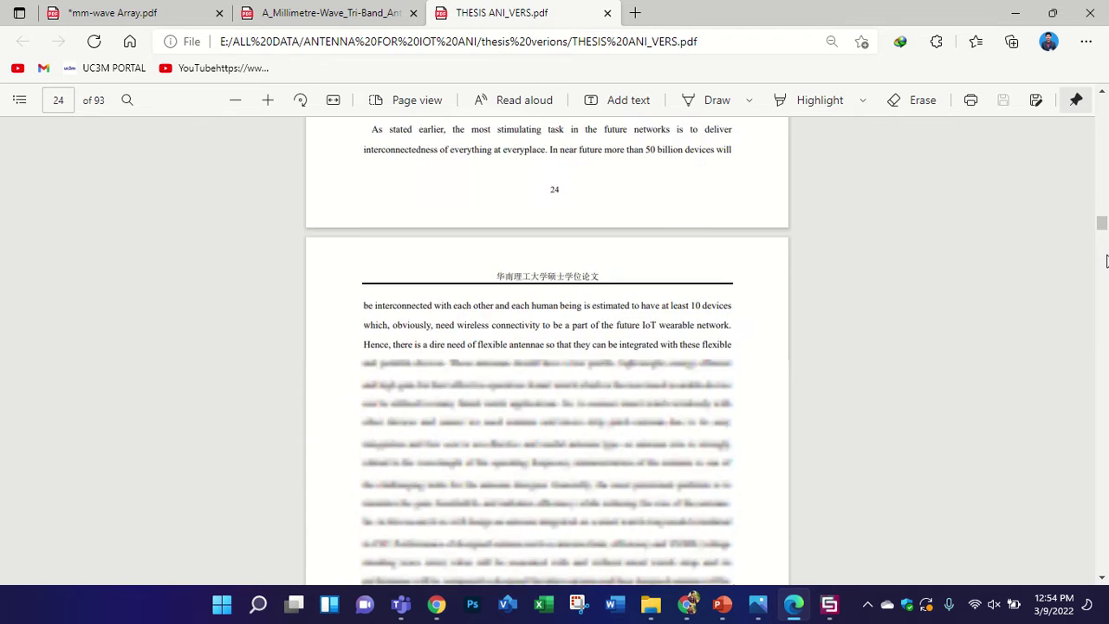
{"action": "scroll", "coordinate": [1103, 238], "scroll_direction": "down", "scroll_amount": 20}
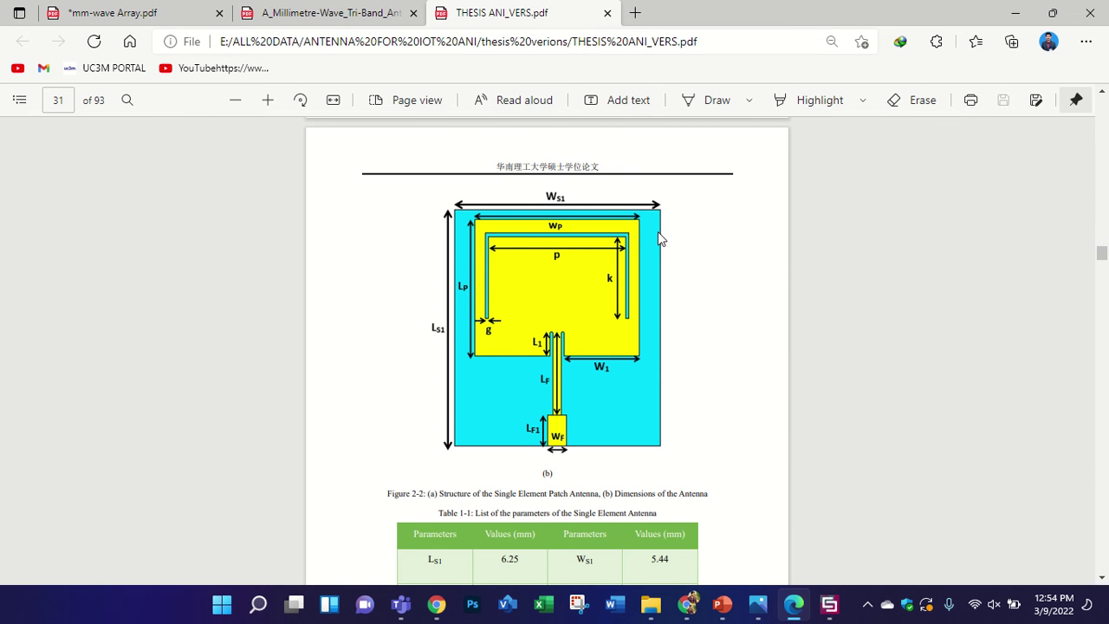
Examine the single element antenna drawing and select the LS1 and WS1 values in parameter Table 1-1
{"action": "scroll", "coordinate": [548, 317], "scroll_direction": "down", "scroll_amount": 1}
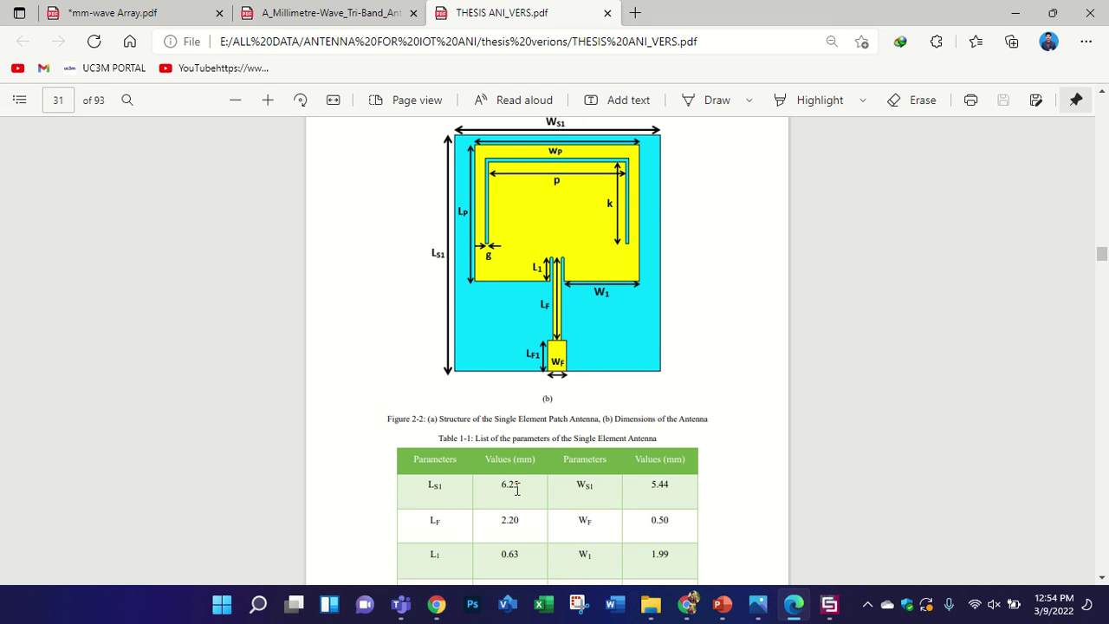
{"action": "left_click_drag", "start_coordinate": [499, 488], "coordinate": [496, 487]}
{"action": "left_click_drag", "start_coordinate": [649, 484], "coordinate": [672, 485]}
{"action": "left_click", "coordinate": [735, 469]}
{"action": "scroll", "coordinate": [732, 380], "scroll_direction": "up", "scroll_amount": 1}
Examine the single element antenna's S11 plot in Figure 2-3 and its reflection coefficient text on page 32
{"action": "scroll", "coordinate": [725, 359], "scroll_direction": "down", "scroll_amount": 13}
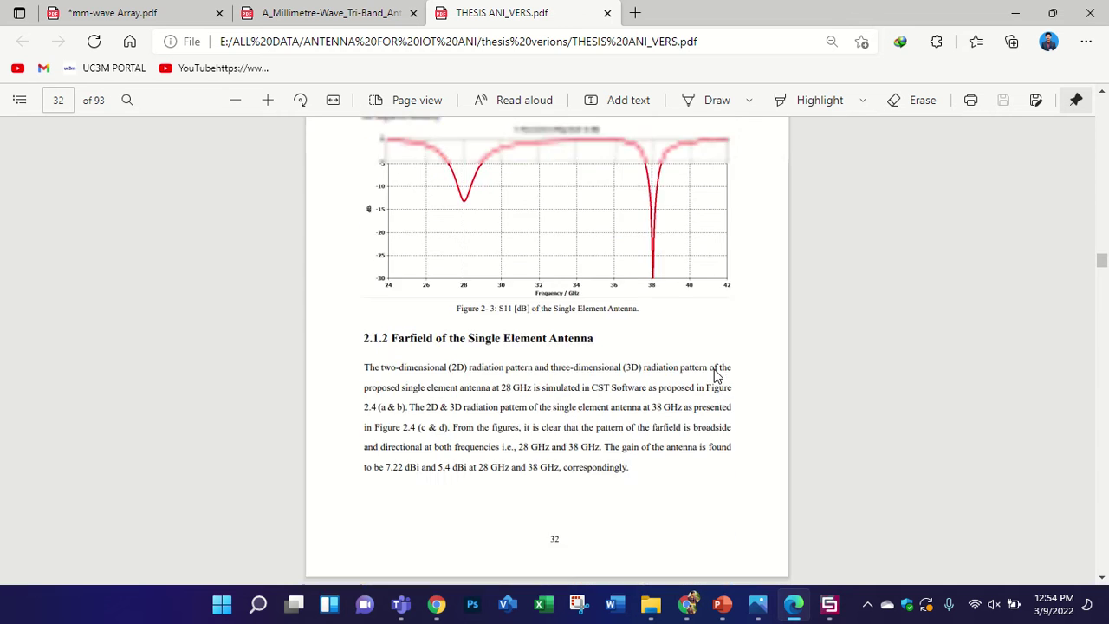
{"action": "scroll", "coordinate": [572, 265], "scroll_direction": "up", "scroll_amount": 1}
{"action": "scroll", "coordinate": [552, 255], "scroll_direction": "up", "scroll_amount": 3, "text": "ctrl"}
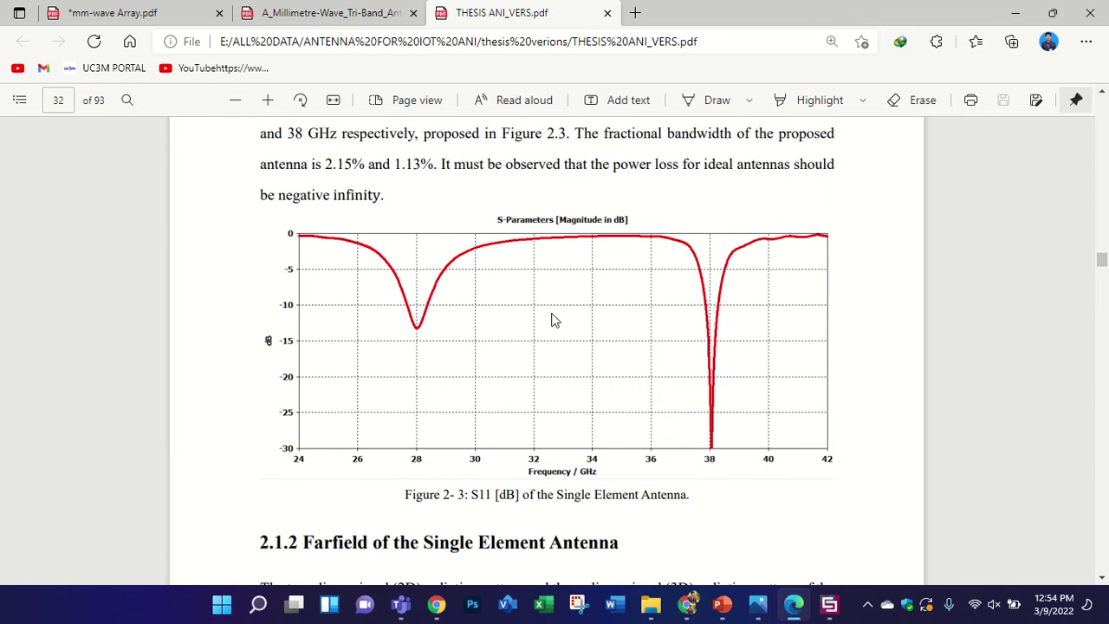
{"action": "scroll", "coordinate": [546, 328], "scroll_direction": "up", "scroll_amount": 1}
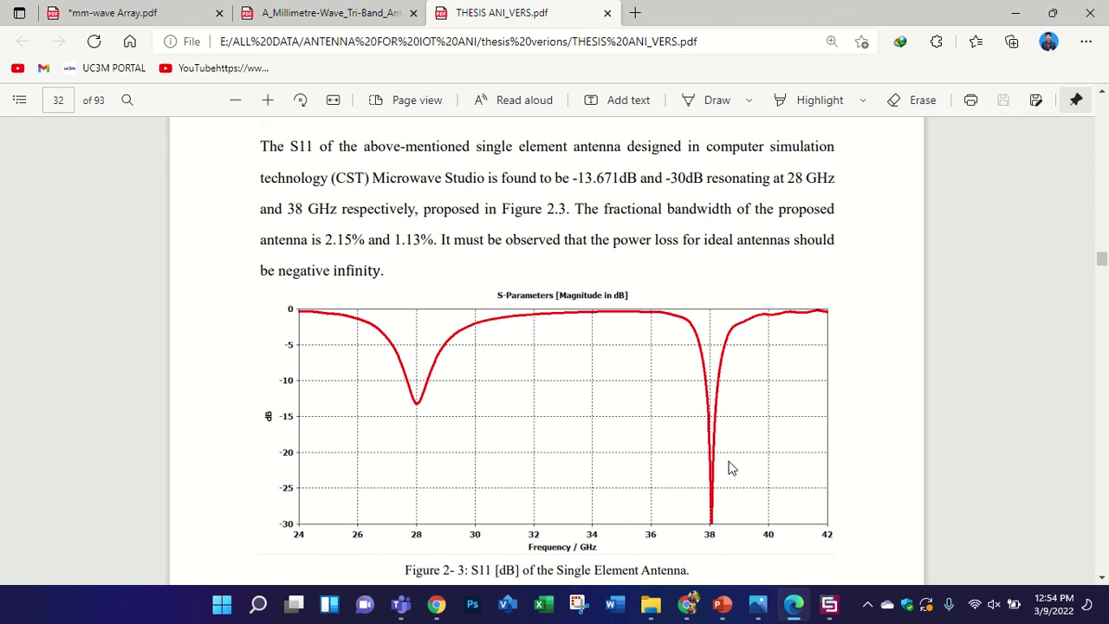
{"action": "scroll", "coordinate": [440, 359], "scroll_direction": "down", "scroll_amount": 1, "text": "ctrl"}
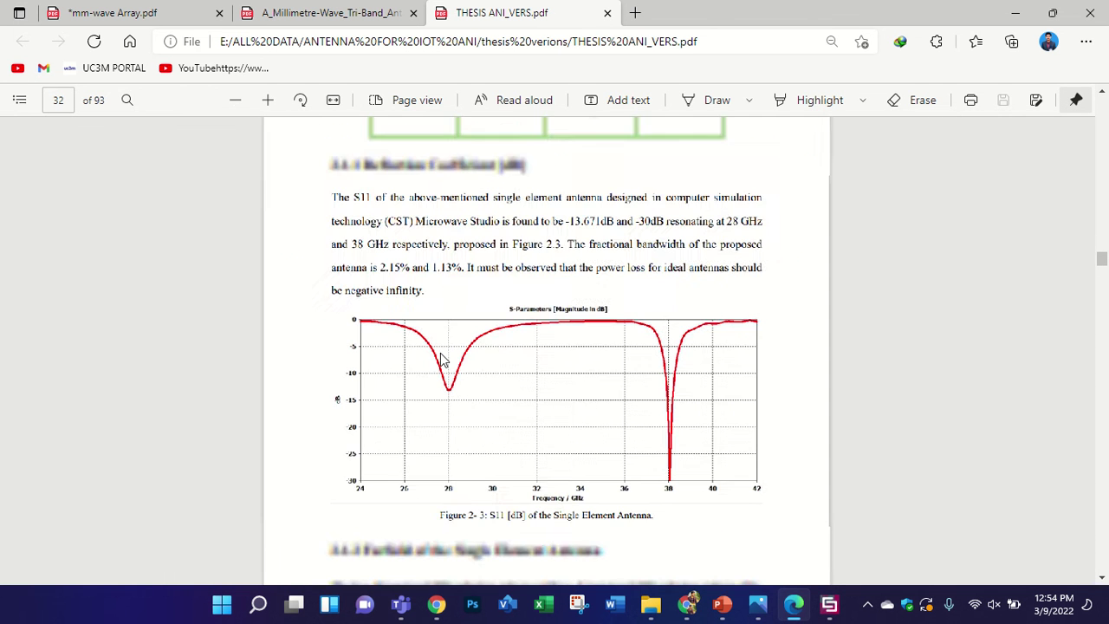
Read section 2.1.2 on the single element antenna's farfield and examine the 2D and 3D radiation patterns in Figure 2-4
{"action": "scroll", "coordinate": [540, 262], "scroll_direction": "down", "scroll_amount": 5}
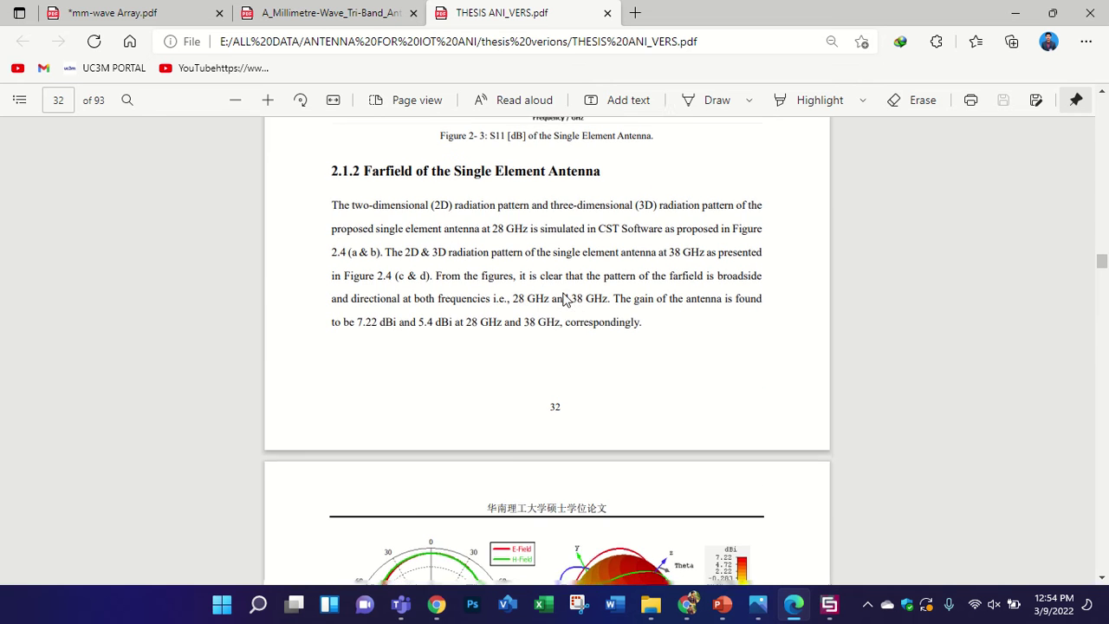
{"action": "scroll", "coordinate": [569, 305], "scroll_direction": "down", "scroll_amount": 4}
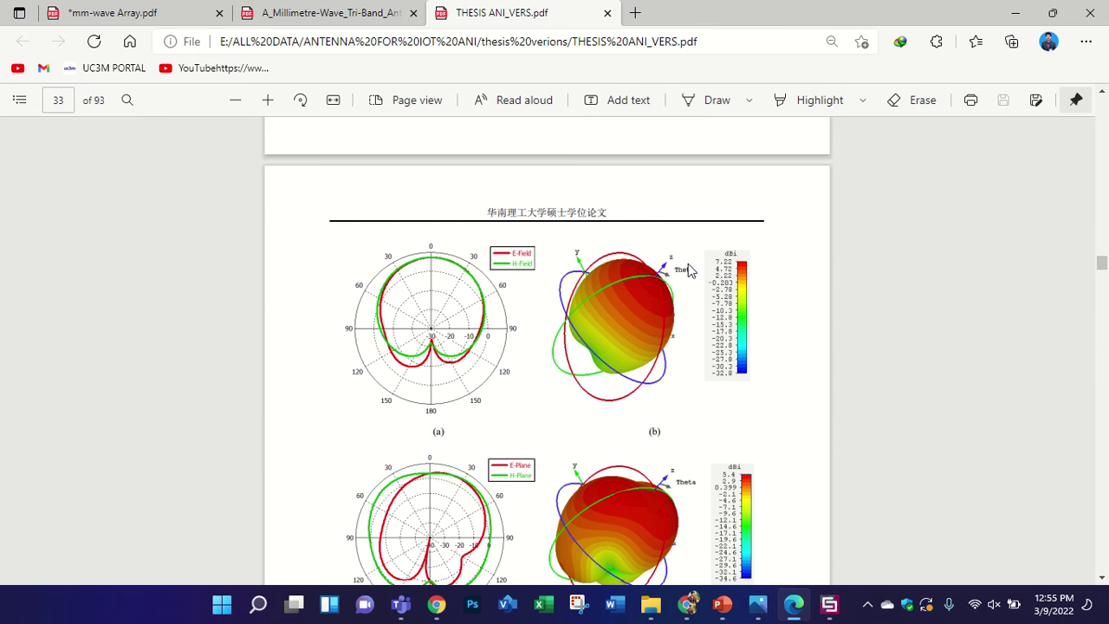
{"action": "scroll", "coordinate": [495, 310], "scroll_direction": "down", "scroll_amount": 1}
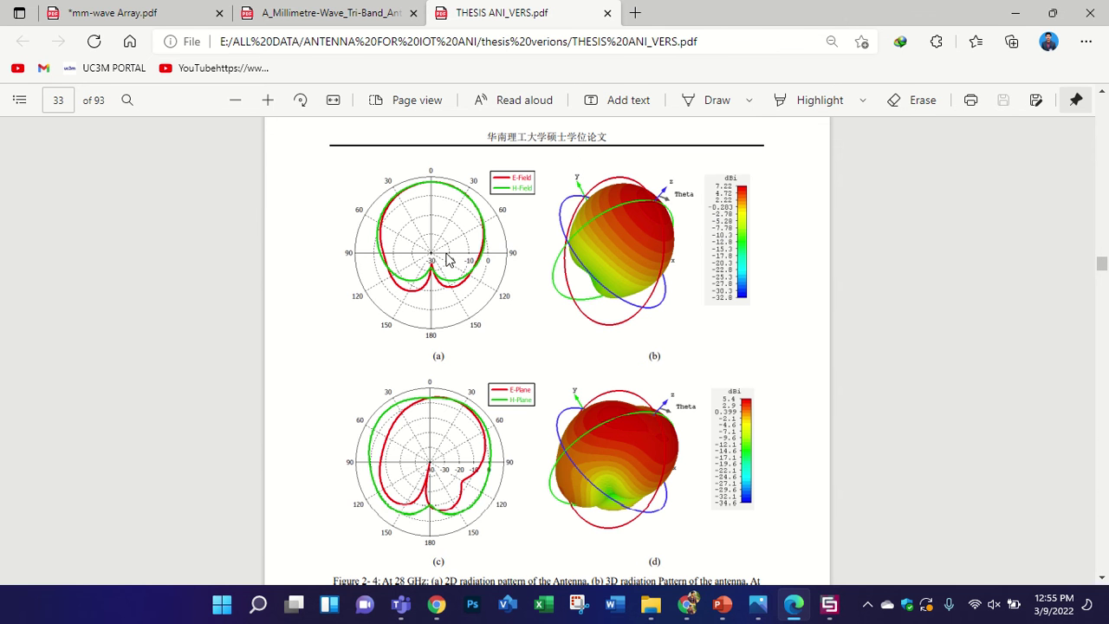
Examine Figure 2-5 on page 34, comparing the S11 curves and legend for the different feedline lengths Lf
{"action": "scroll", "coordinate": [451, 248], "scroll_direction": "down", "scroll_amount": 5}
{"action": "scroll", "coordinate": [450, 250], "scroll_direction": "down", "scroll_amount": 5}
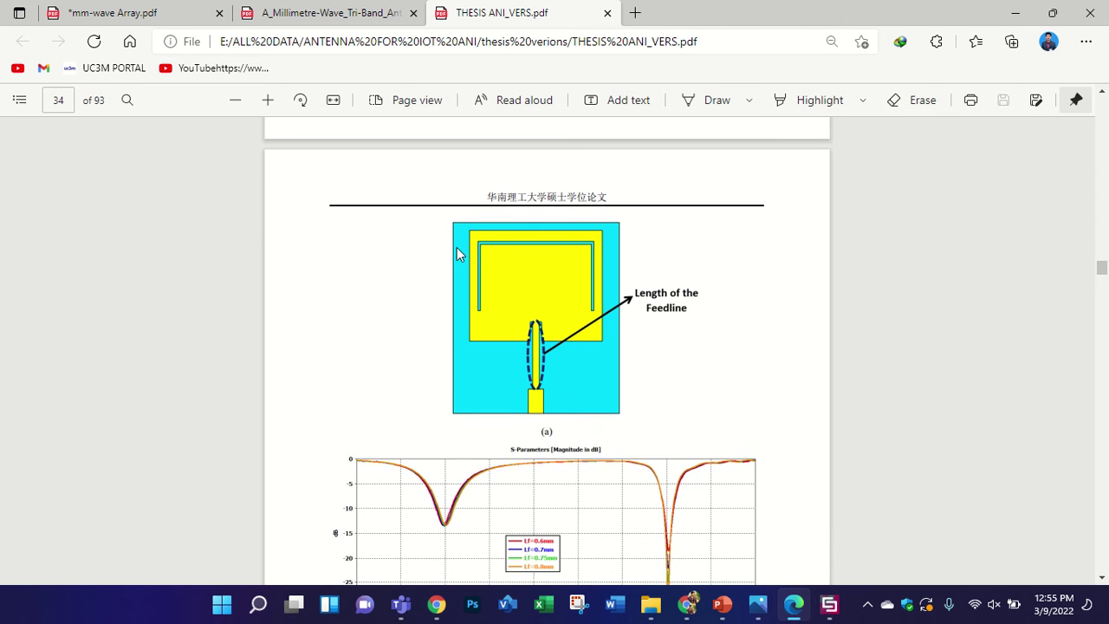
{"action": "scroll", "coordinate": [485, 277], "scroll_direction": "down", "scroll_amount": 2}
{"action": "scroll", "coordinate": [512, 293], "scroll_direction": "up", "scroll_amount": 4}
{"action": "scroll", "coordinate": [512, 289], "scroll_direction": "down", "scroll_amount": 3}
{"action": "scroll", "coordinate": [572, 334], "scroll_direction": "down", "scroll_amount": 2}
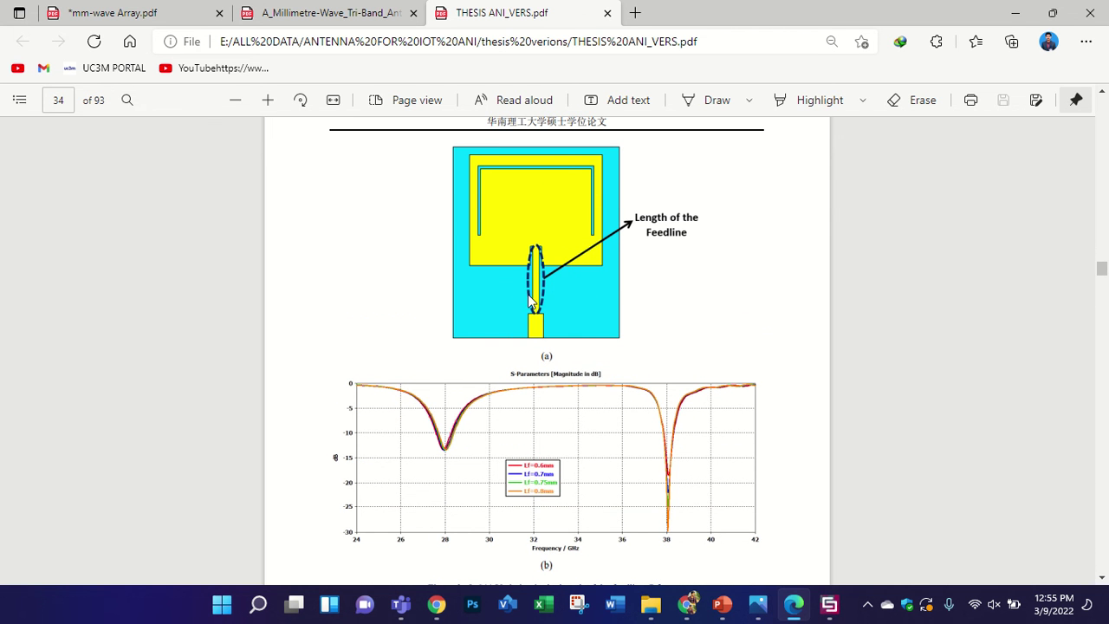
{"action": "scroll", "coordinate": [530, 299], "scroll_direction": "down", "scroll_amount": 4}
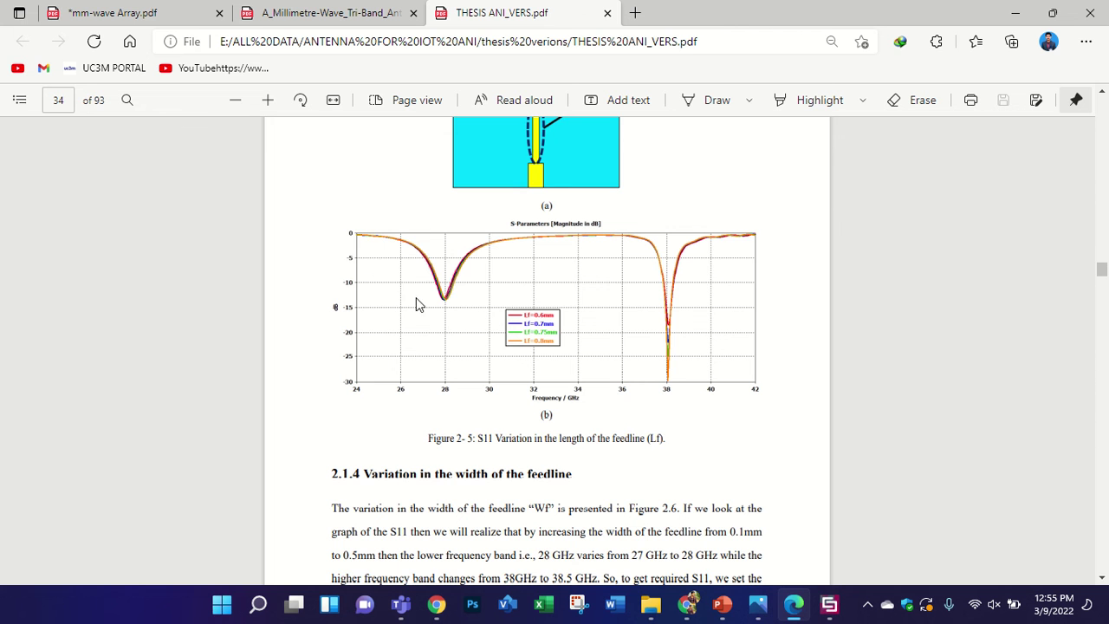
{"action": "scroll", "coordinate": [646, 327], "scroll_direction": "up", "scroll_amount": 2}
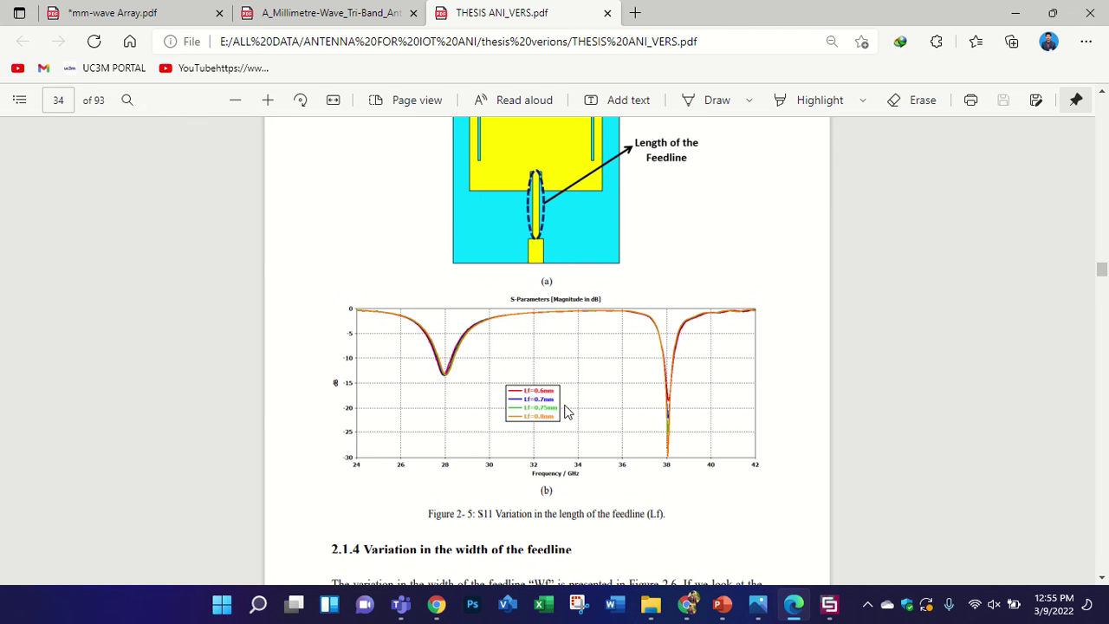
{"action": "scroll", "coordinate": [551, 407], "scroll_direction": "up", "scroll_amount": 3, "text": "ctrl"}
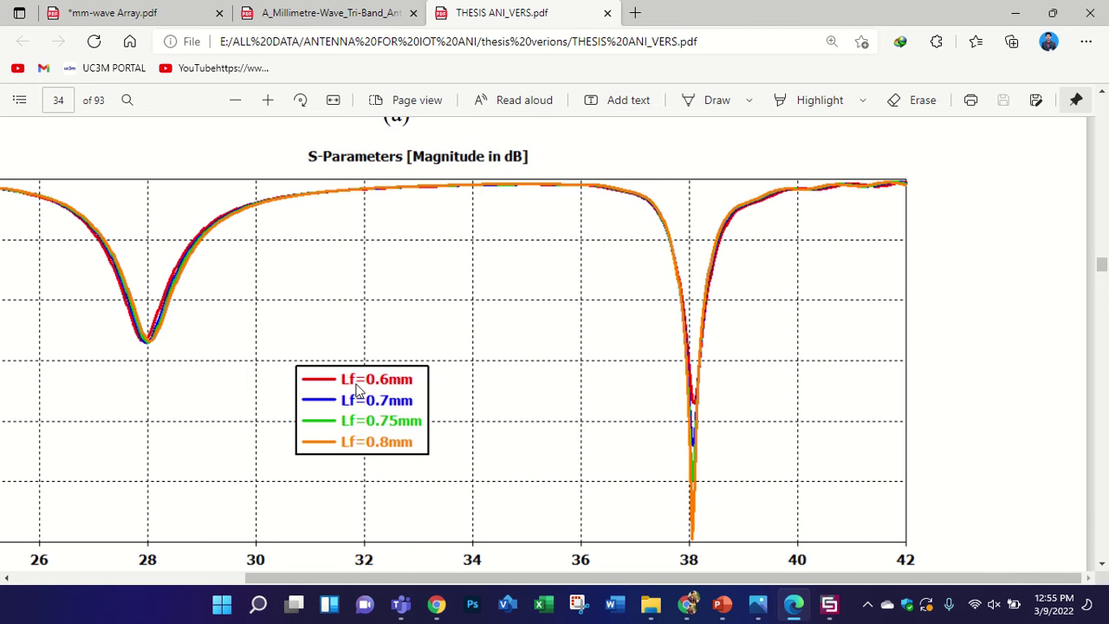
{"action": "scroll", "coordinate": [422, 434], "scroll_direction": "down", "scroll_amount": 3, "text": "ctrl"}
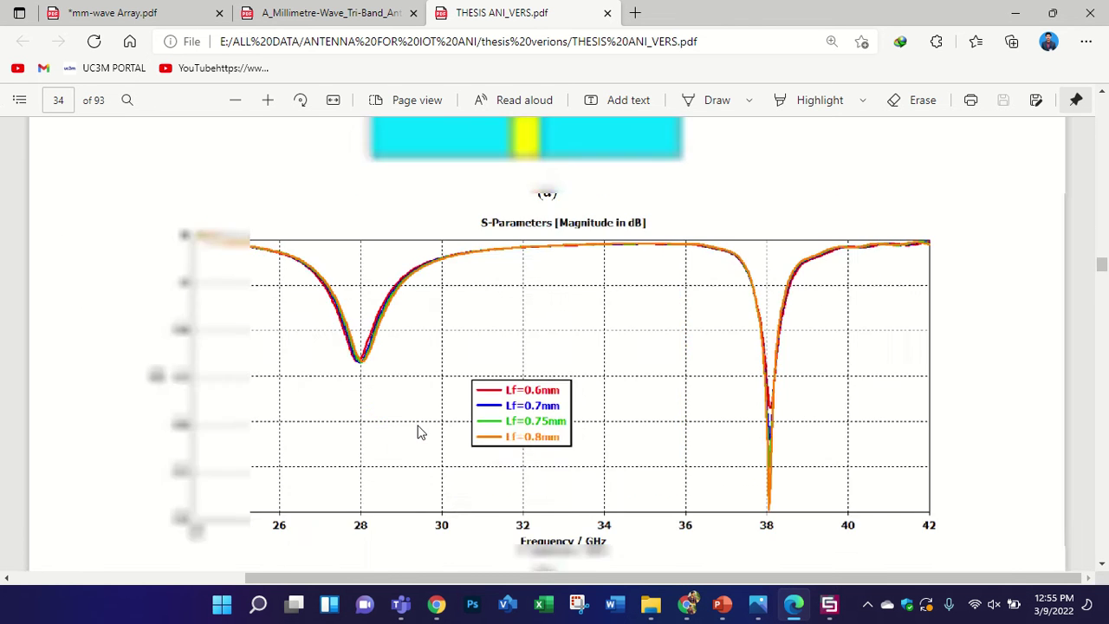
Examine Figure 2-6 on the feedline width Wf and its S11 curves, comparing it with the feedline length drawing on page 34
{"action": "scroll", "coordinate": [476, 387], "scroll_direction": "down", "scroll_amount": 10}
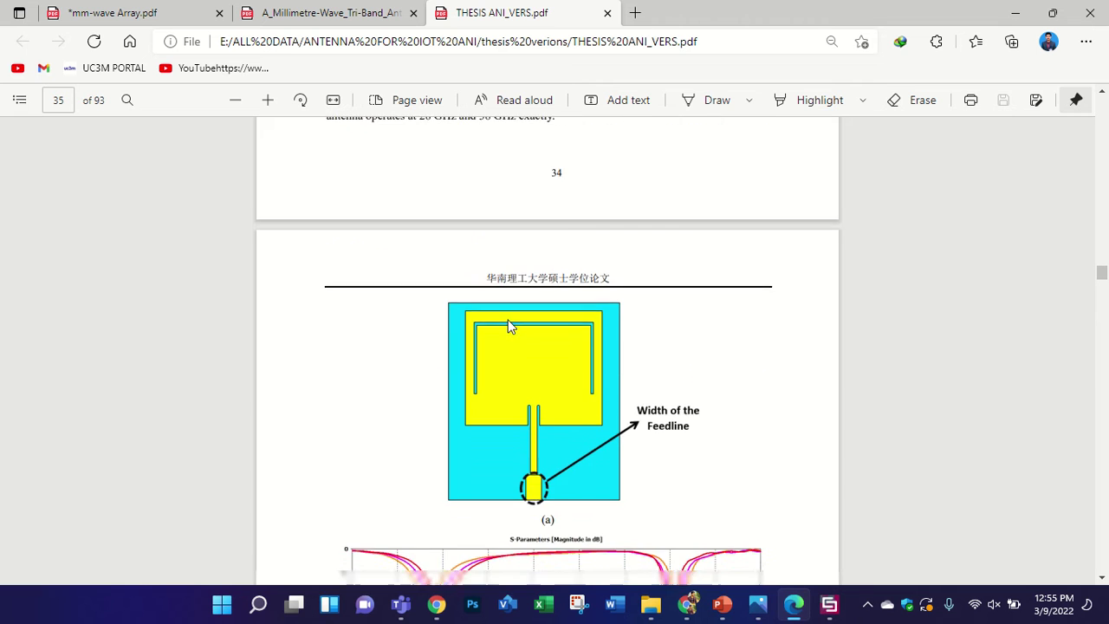
{"action": "scroll", "coordinate": [532, 401], "scroll_direction": "down", "scroll_amount": 2}
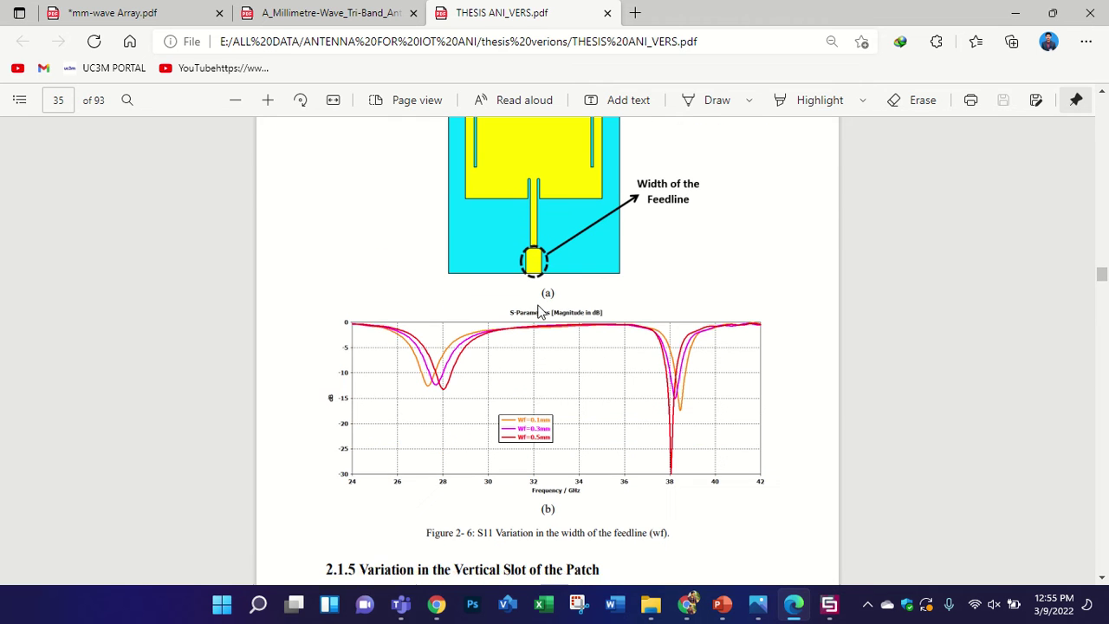
{"action": "scroll", "coordinate": [532, 277], "scroll_direction": "up", "scroll_amount": 3, "text": "ctrl"}
{"action": "scroll", "coordinate": [507, 273], "scroll_direction": "down", "scroll_amount": 1, "text": "ctrl"}
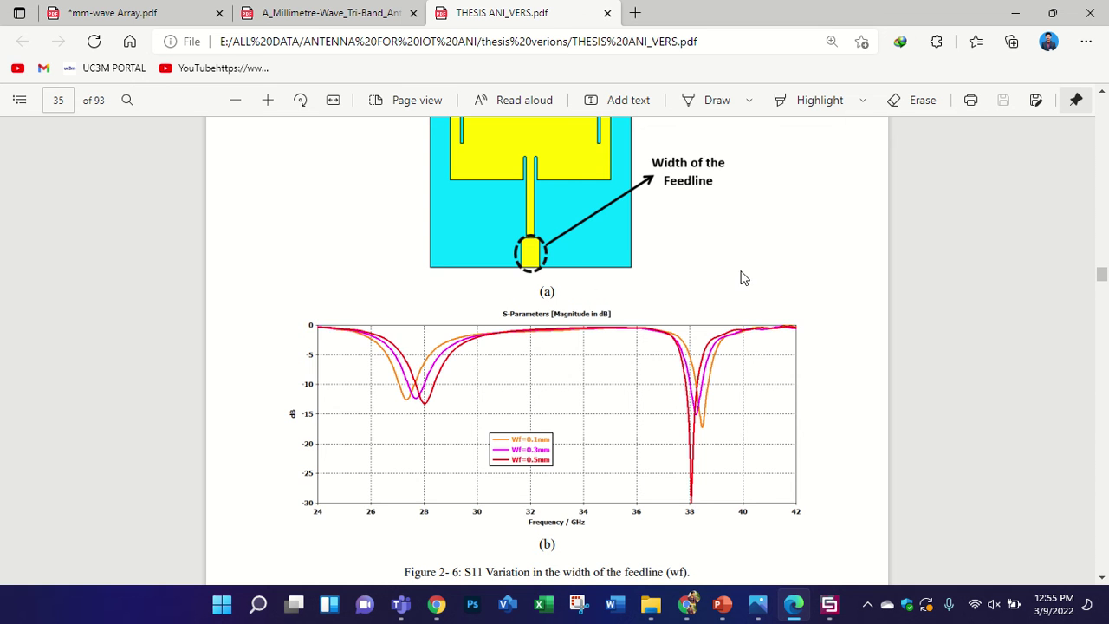
{"action": "scroll", "coordinate": [751, 276], "scroll_direction": "up", "scroll_amount": 2}
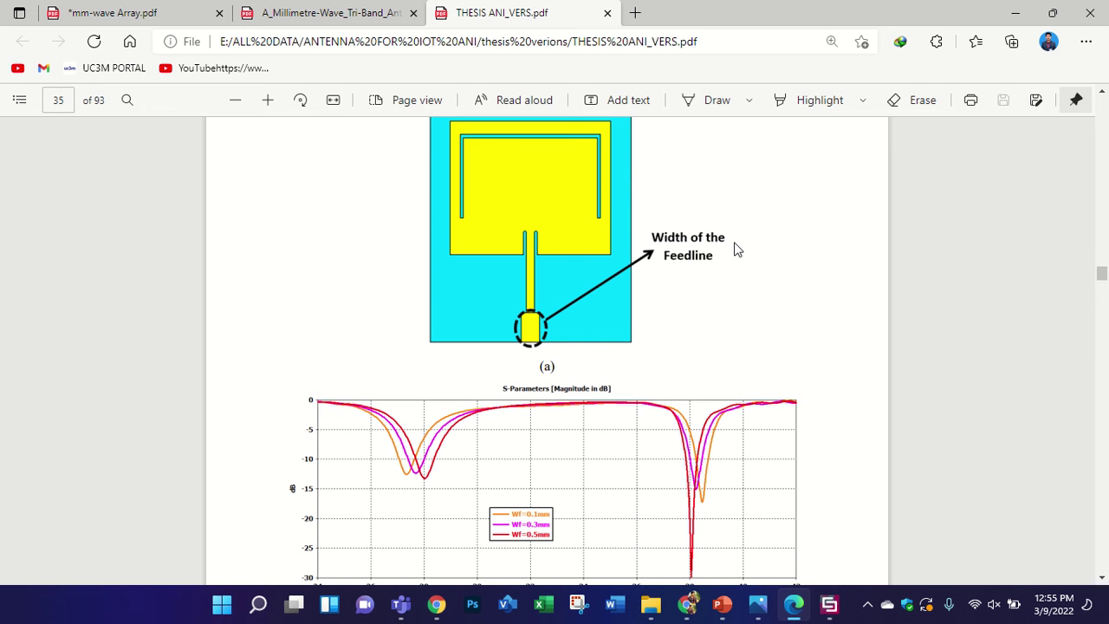
{"action": "scroll", "coordinate": [734, 249], "scroll_direction": "up", "scroll_amount": 10}
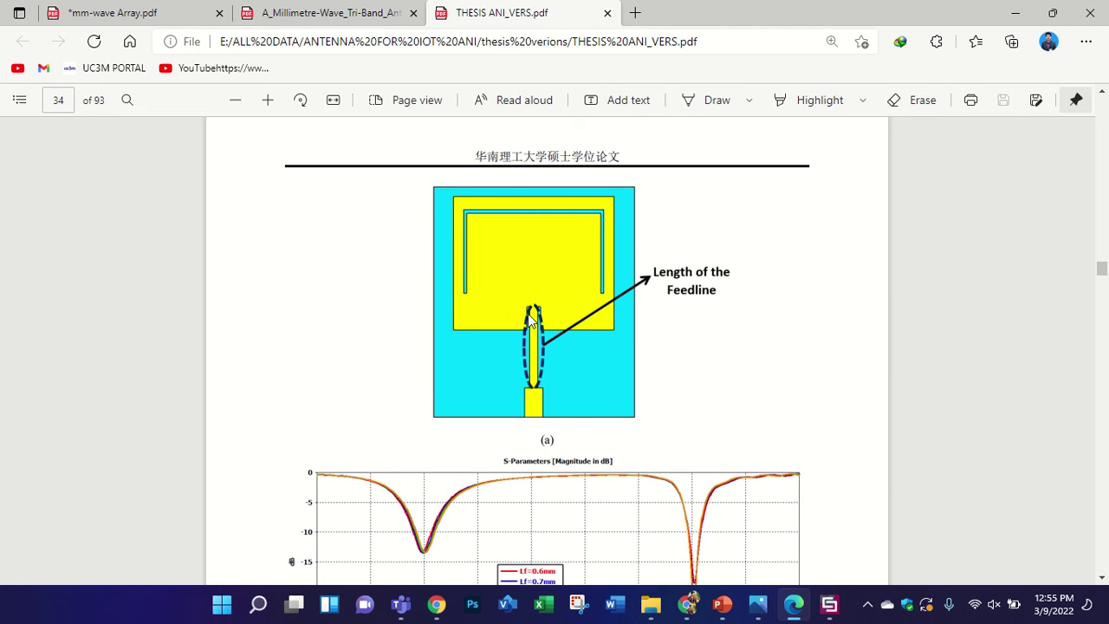
{"action": "scroll", "coordinate": [530, 319], "scroll_direction": "down", "scroll_amount": 10}
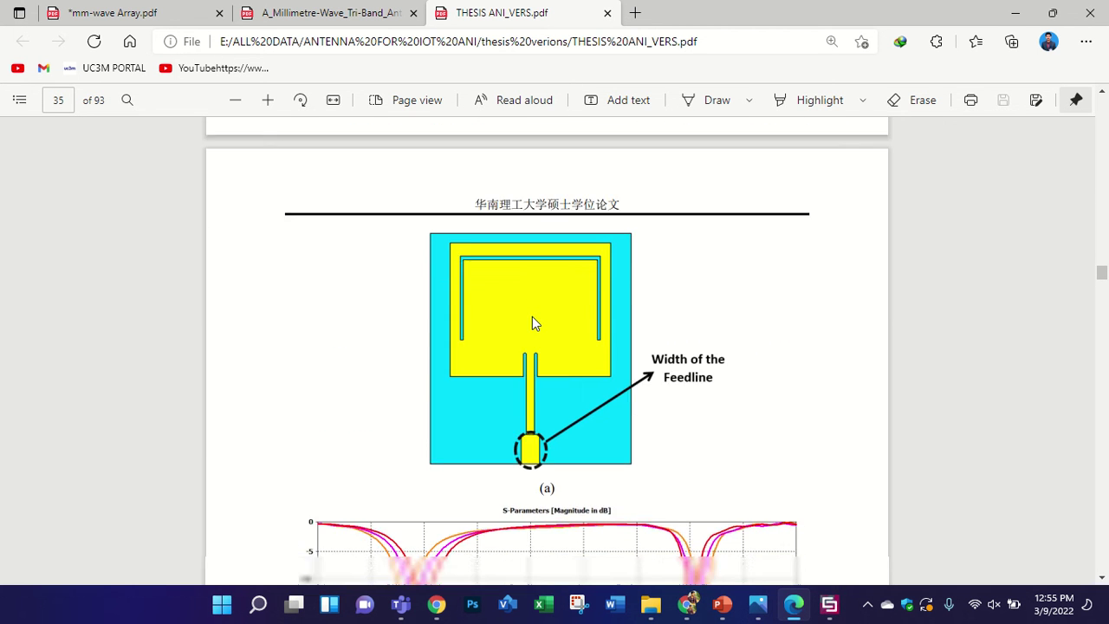
{"action": "scroll", "coordinate": [536, 361], "scroll_direction": "down", "scroll_amount": 1}
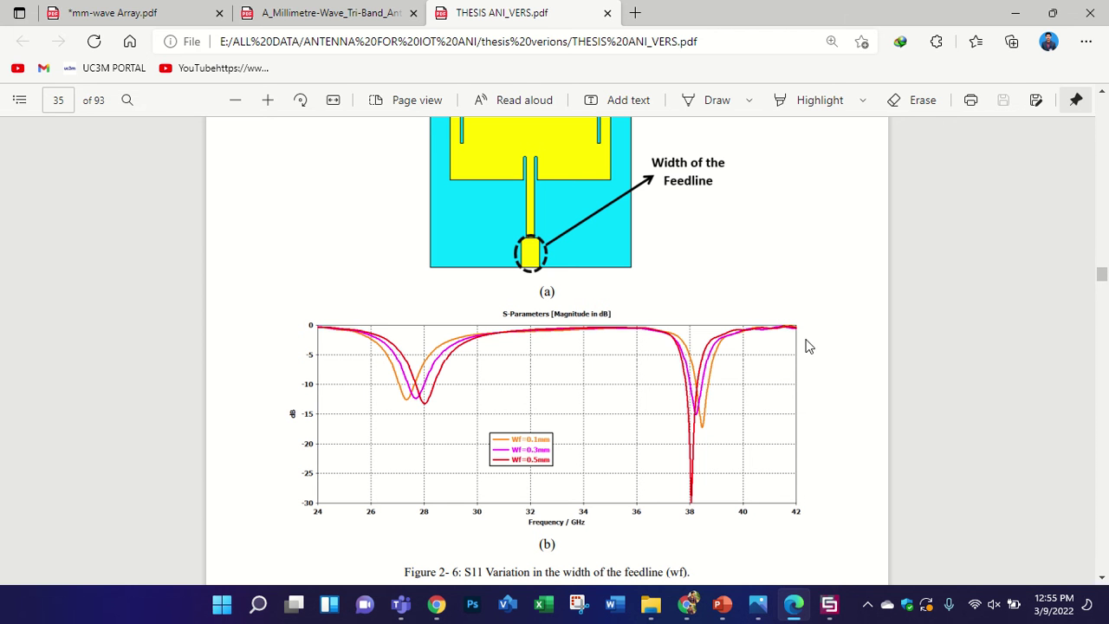
Switch to CST Studio Suite and launch the analytical line impedance calculation macro
{"action": "left_click", "coordinate": [830, 604]}
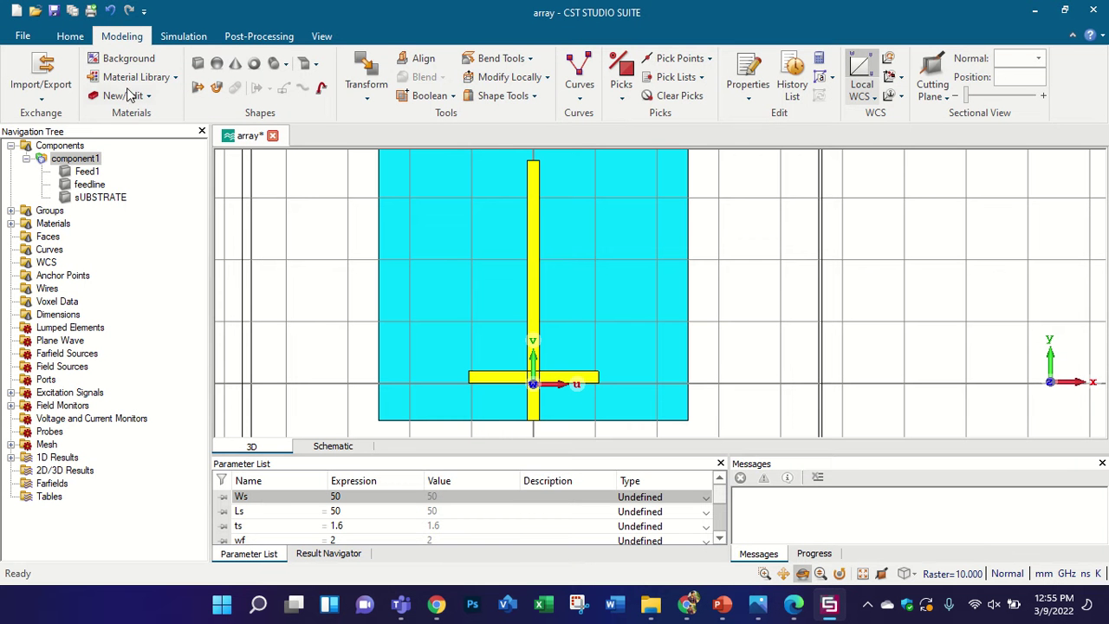
{"action": "left_click", "coordinate": [70, 36]}
{"action": "left_click", "coordinate": [121, 35]}
{"action": "left_click", "coordinate": [78, 36]}
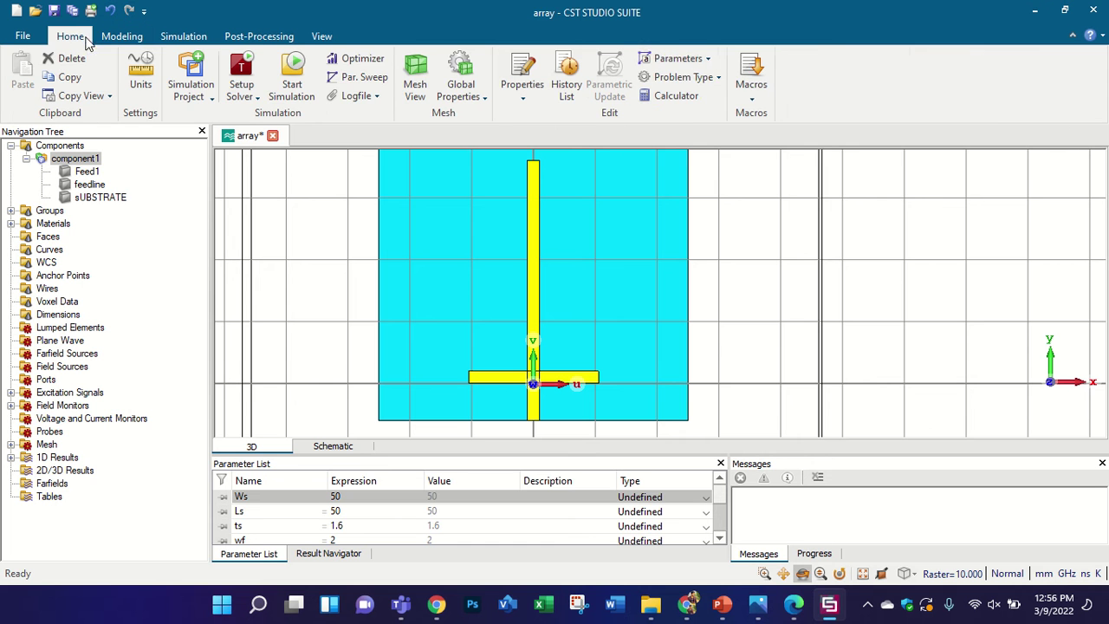
{"action": "left_click", "coordinate": [751, 87]}
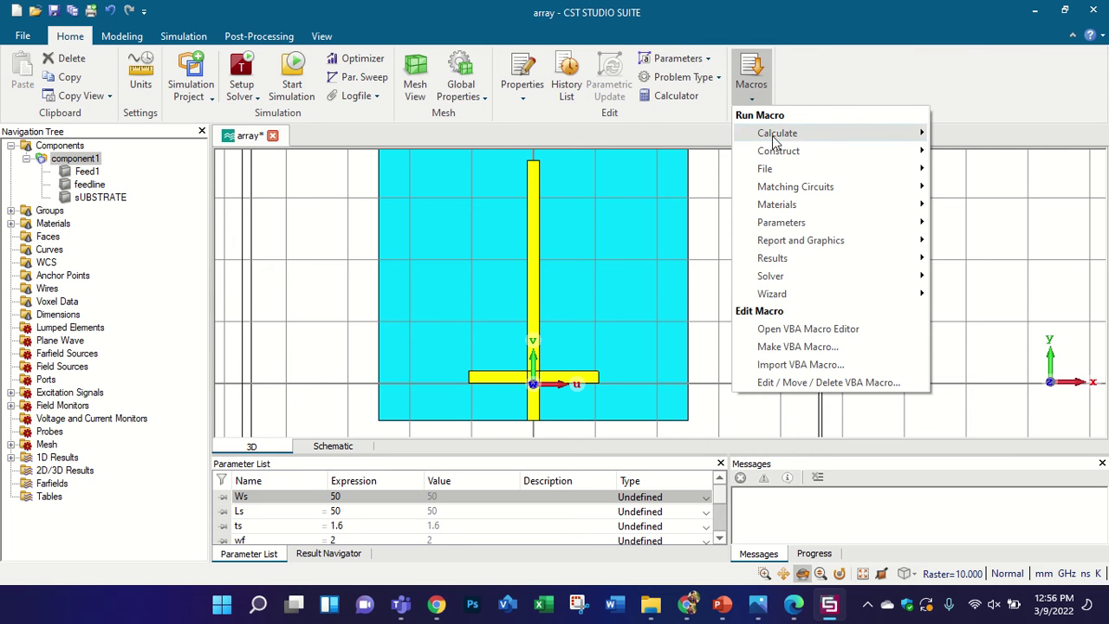
{"action": "mouse_move", "coordinate": [775, 141]}
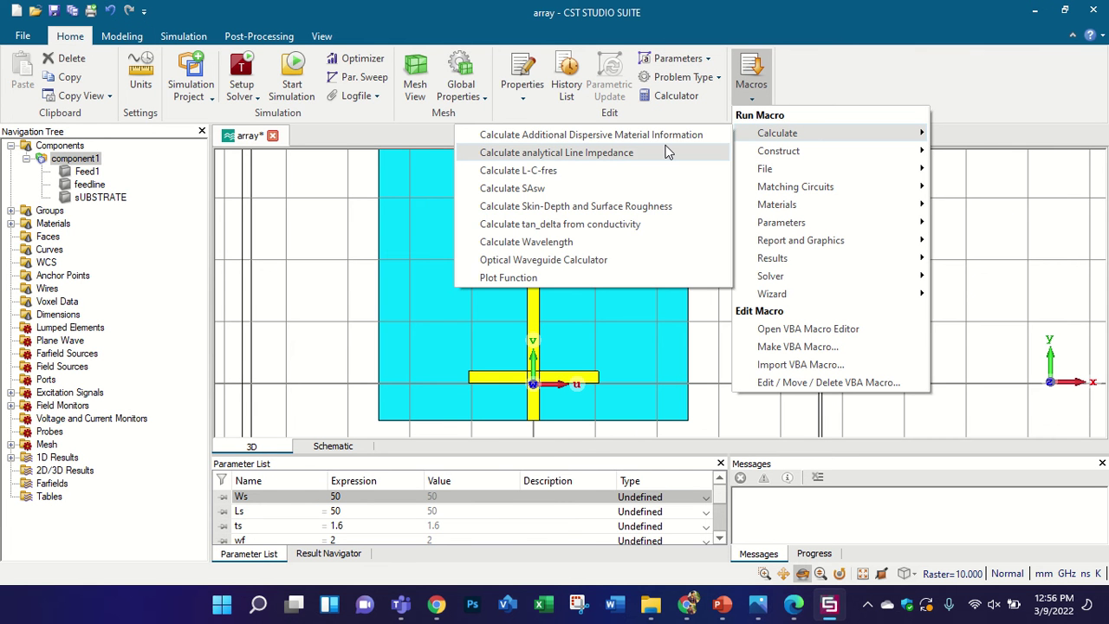
{"action": "left_click", "coordinate": [668, 152]}
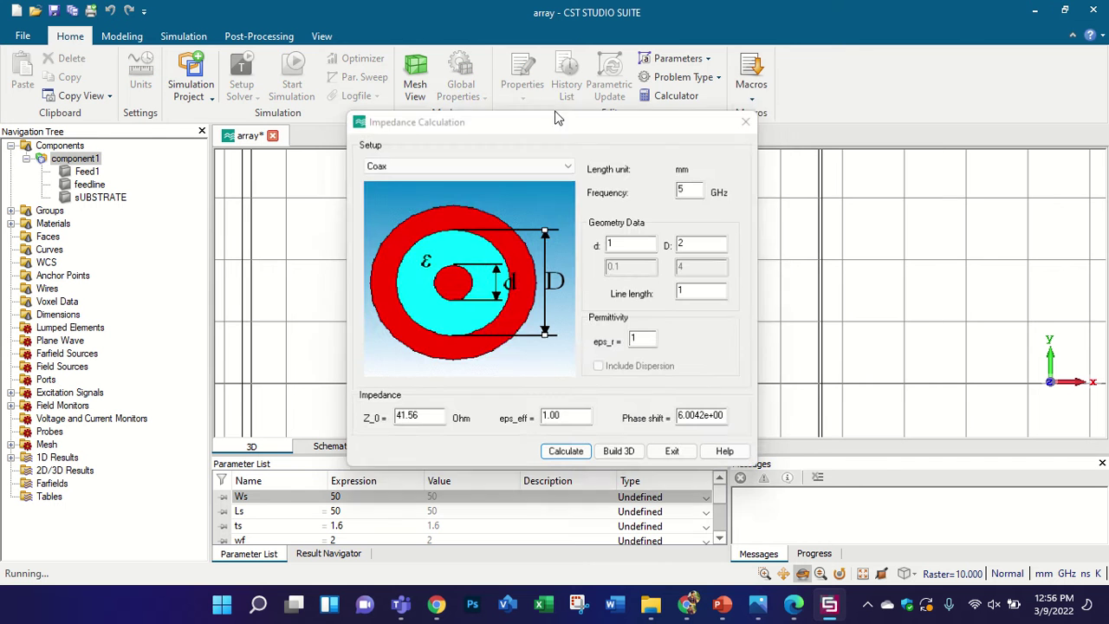
Look through the Stripline and Thick Microstrip setups, and set the line type to Thin Microstrip
{"action": "left_click", "coordinate": [519, 169]}
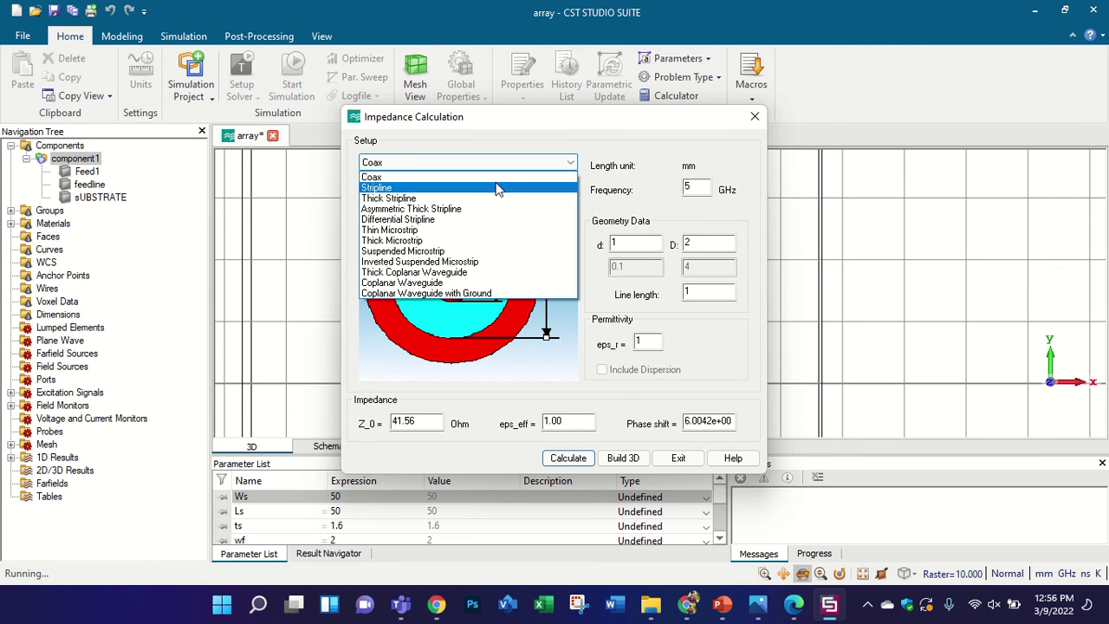
{"action": "left_click", "coordinate": [496, 187]}
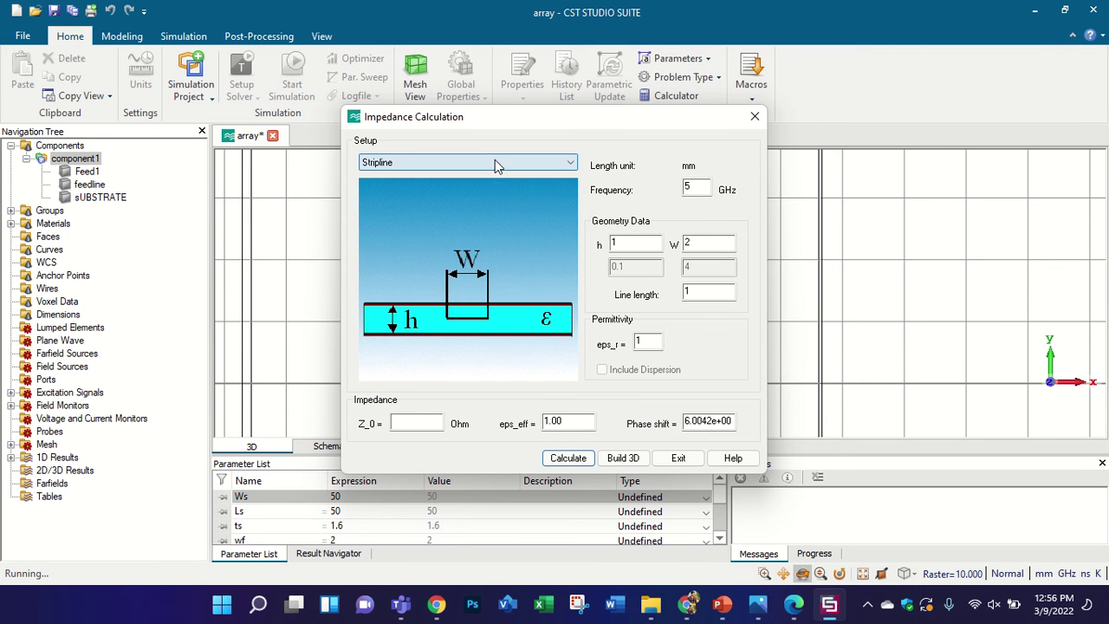
{"action": "left_click", "coordinate": [495, 162]}
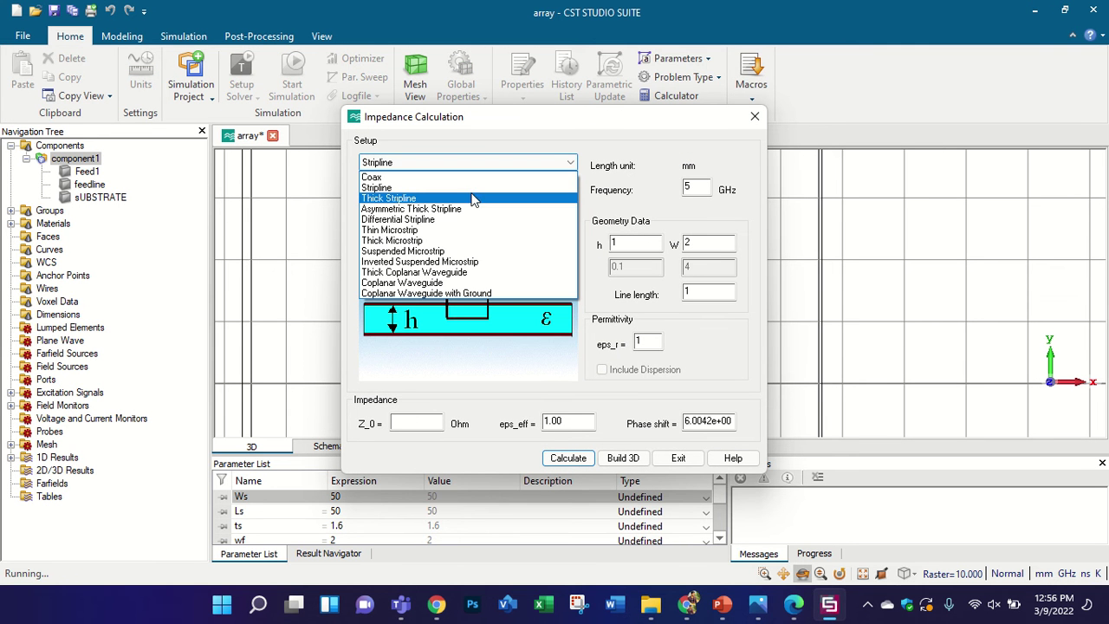
{"action": "left_click", "coordinate": [459, 241]}
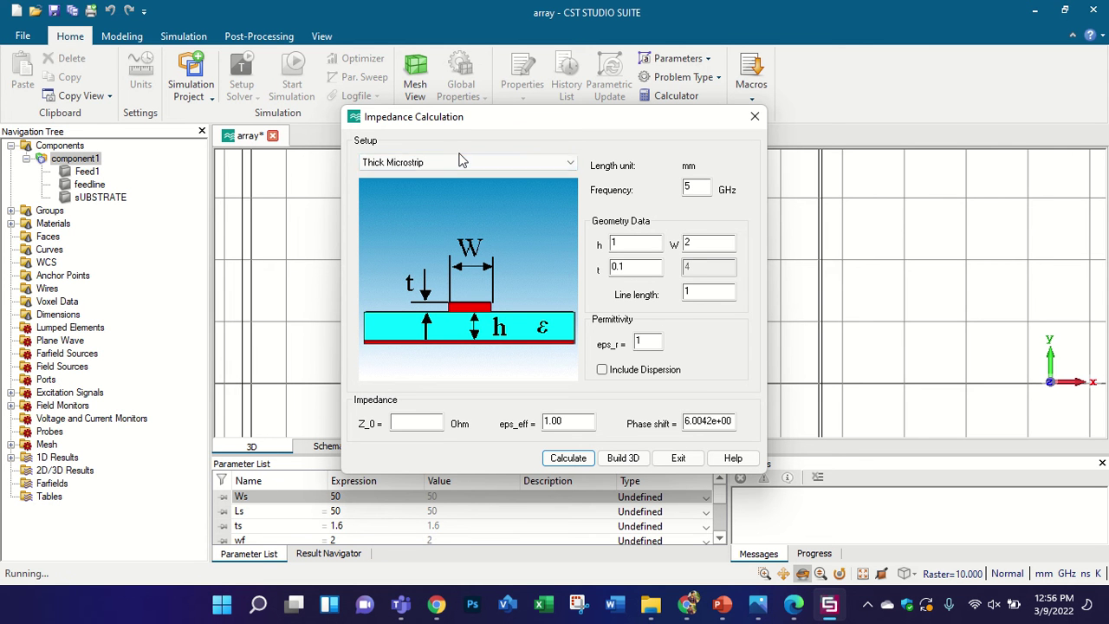
{"action": "left_click", "coordinate": [460, 164]}
{"action": "left_click", "coordinate": [424, 230]}
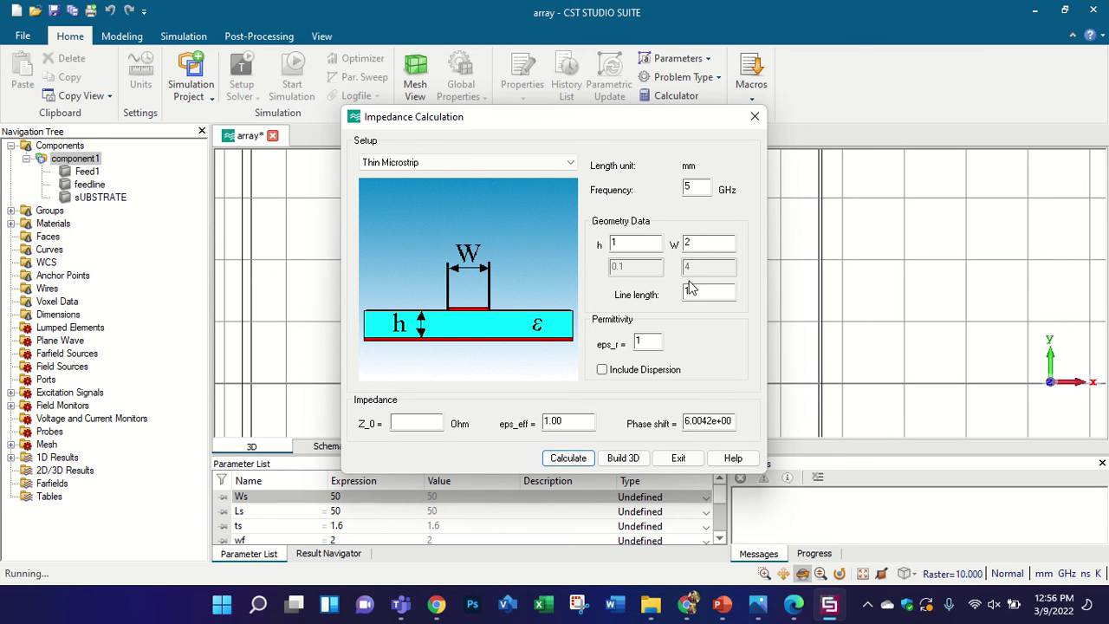
Set the permittivity to 4.3 and height h to 1.6 mm, and calculate the impedance for the 2 mm line width
{"action": "left_click_drag", "start_coordinate": [653, 343], "coordinate": [609, 329]}
{"action": "type", "text": "4.3"}
{"action": "double_click", "coordinate": [644, 241]}
{"action": "type", "text": "1.6"}
{"action": "double_click", "coordinate": [702, 242]}
{"action": "left_click", "coordinate": [569, 459]}
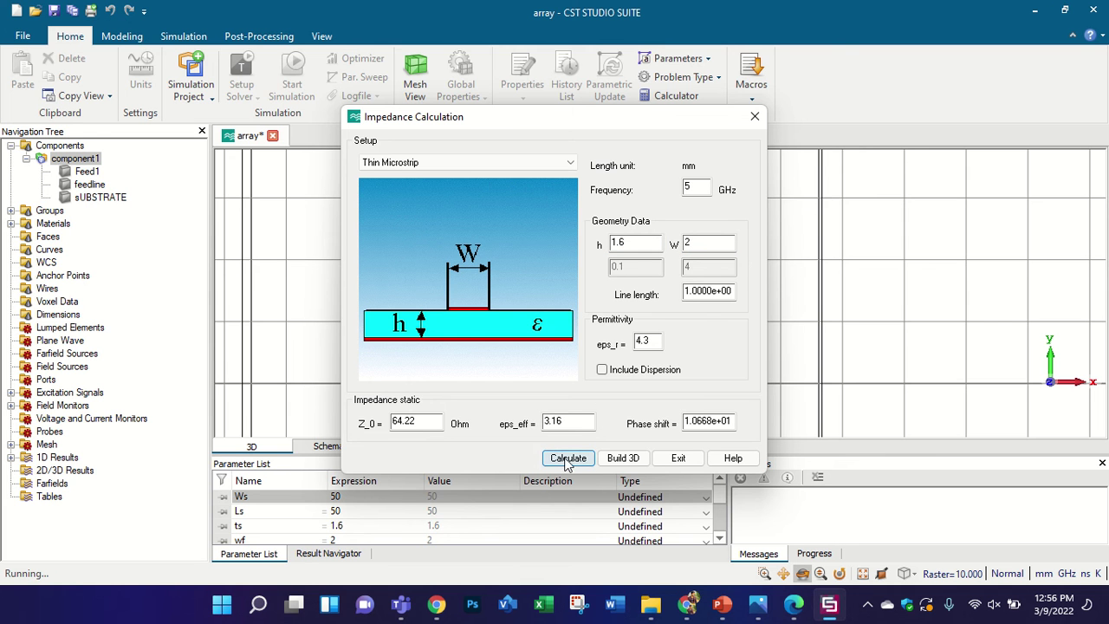
Calculate the microstrip impedance for trial line widths W of 1.5, 2.5 and 2.8 mm
{"action": "double_click", "coordinate": [700, 244]}
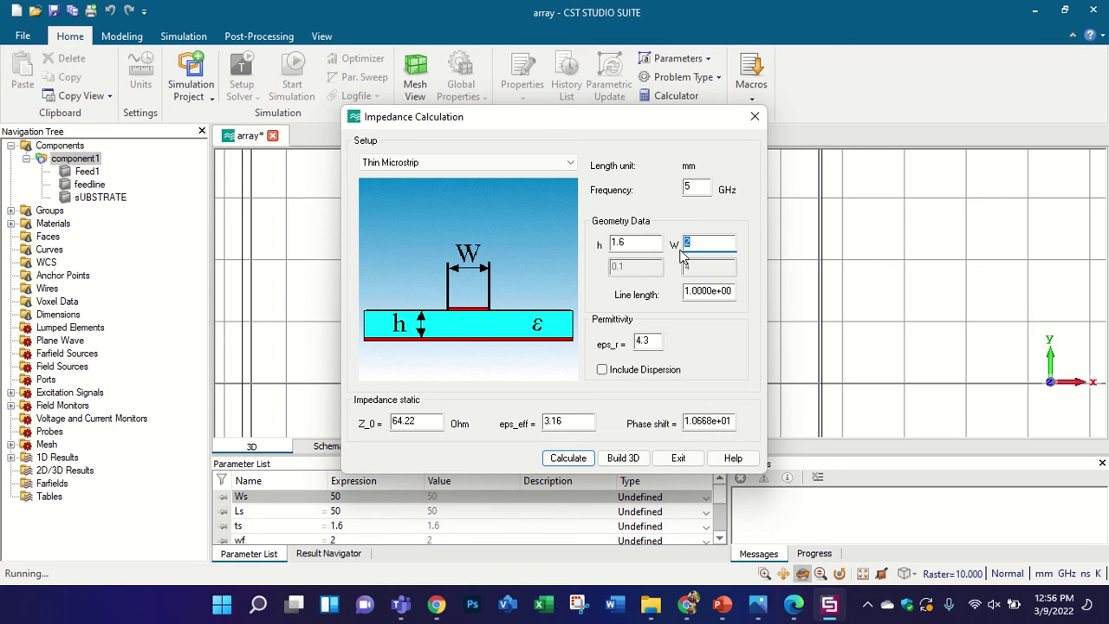
{"action": "type", "text": "1.5"}
{"action": "left_click", "coordinate": [566, 457]}
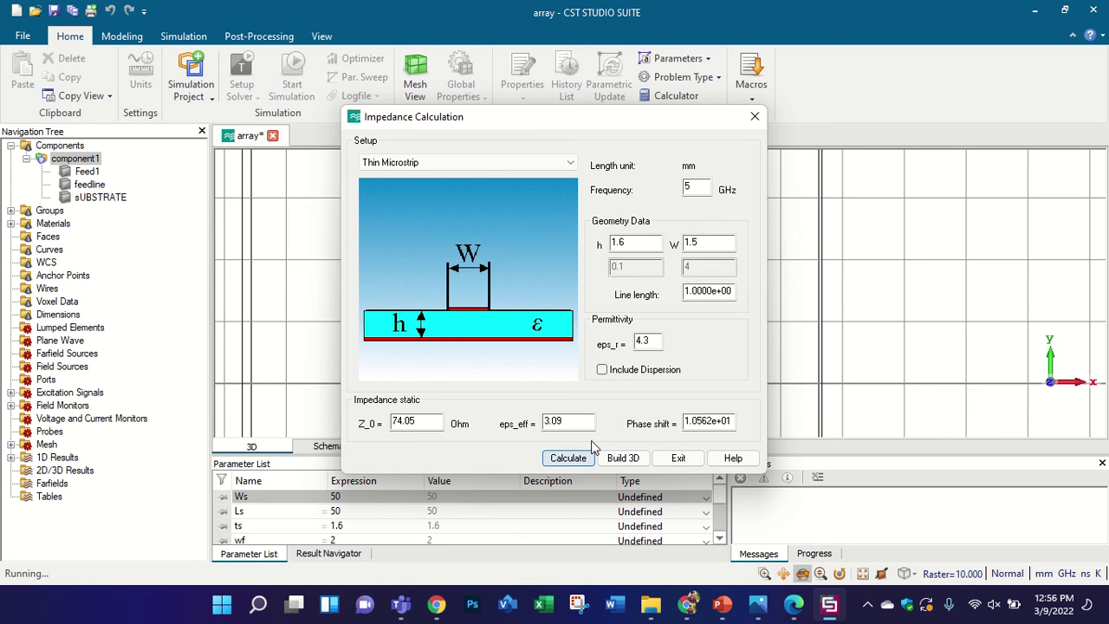
{"action": "double_click", "coordinate": [701, 242]}
{"action": "type", "text": "2.5"}
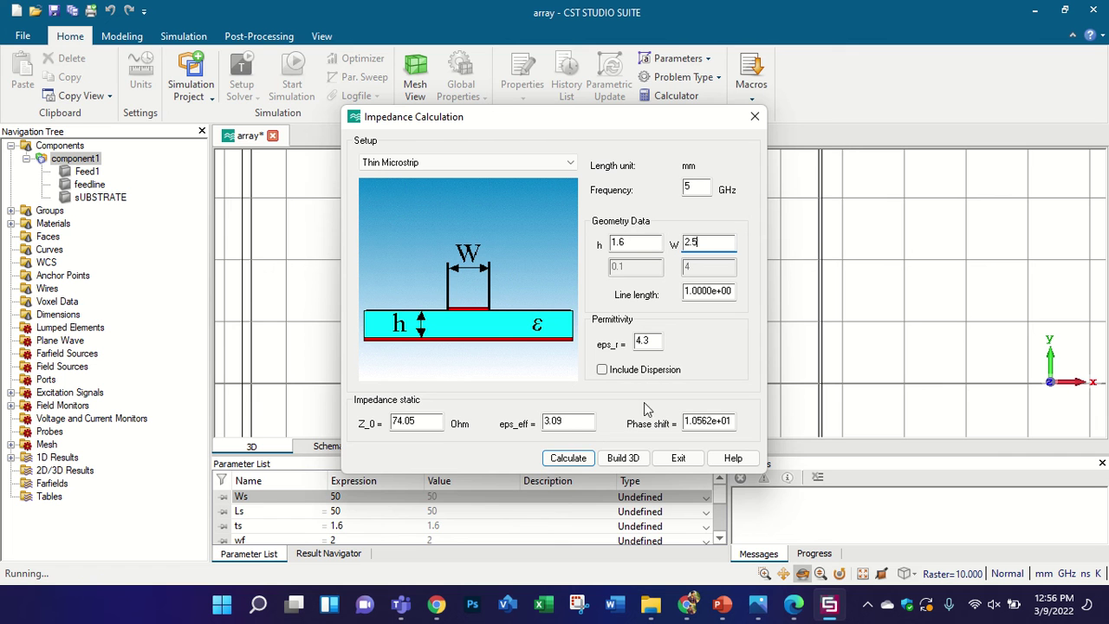
{"action": "left_click", "coordinate": [568, 458]}
{"action": "left_click_drag", "start_coordinate": [702, 242], "coordinate": [692, 243]}
{"action": "type", "text": "8"}
{"action": "left_click", "coordinate": [568, 459]}
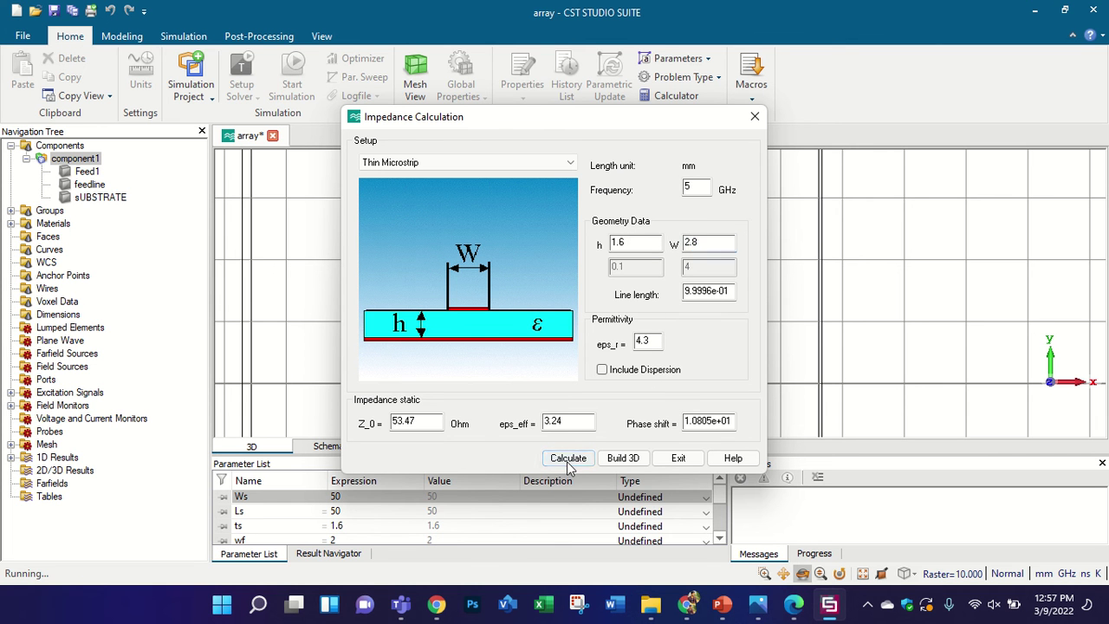
Calculate the microstrip impedance for line widths W of 3 mm and 3.2 mm
{"action": "left_click_drag", "start_coordinate": [698, 245], "coordinate": [676, 242]}
{"action": "type", "text": "3"}
{"action": "left_click", "coordinate": [583, 464]}
{"action": "left_click", "coordinate": [695, 242]}
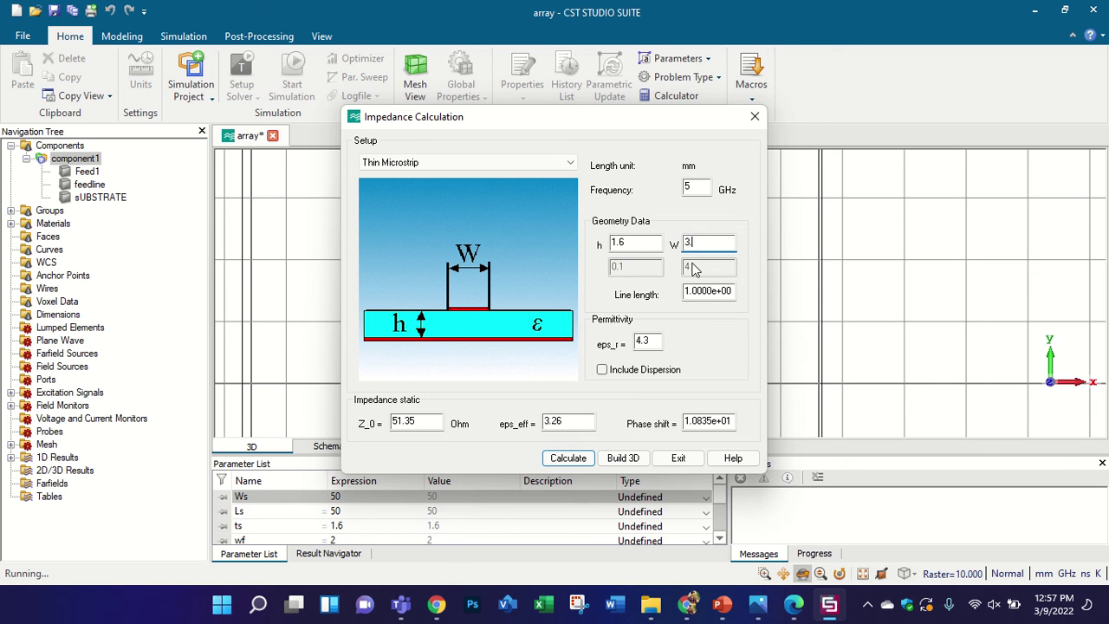
{"action": "type", "text": ".2"}
{"action": "left_click", "coordinate": [581, 457]}
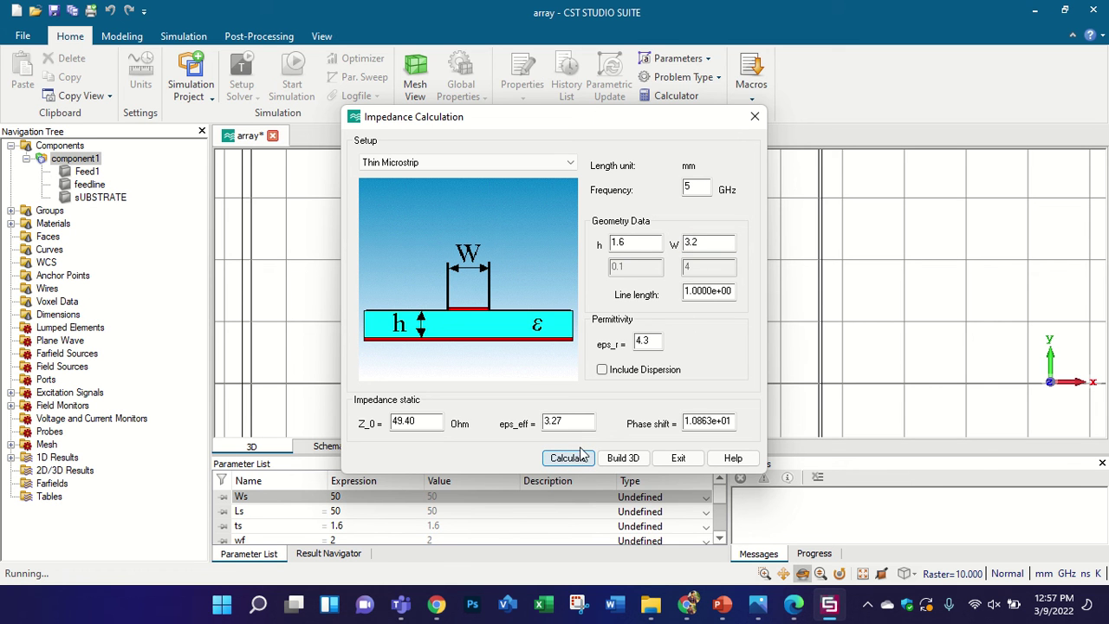
Calculate the microstrip impedance for line widths W of 3.15 mm and 3.17 mm
{"action": "left_click", "coordinate": [700, 245]}
{"action": "type", "text": ".15"}
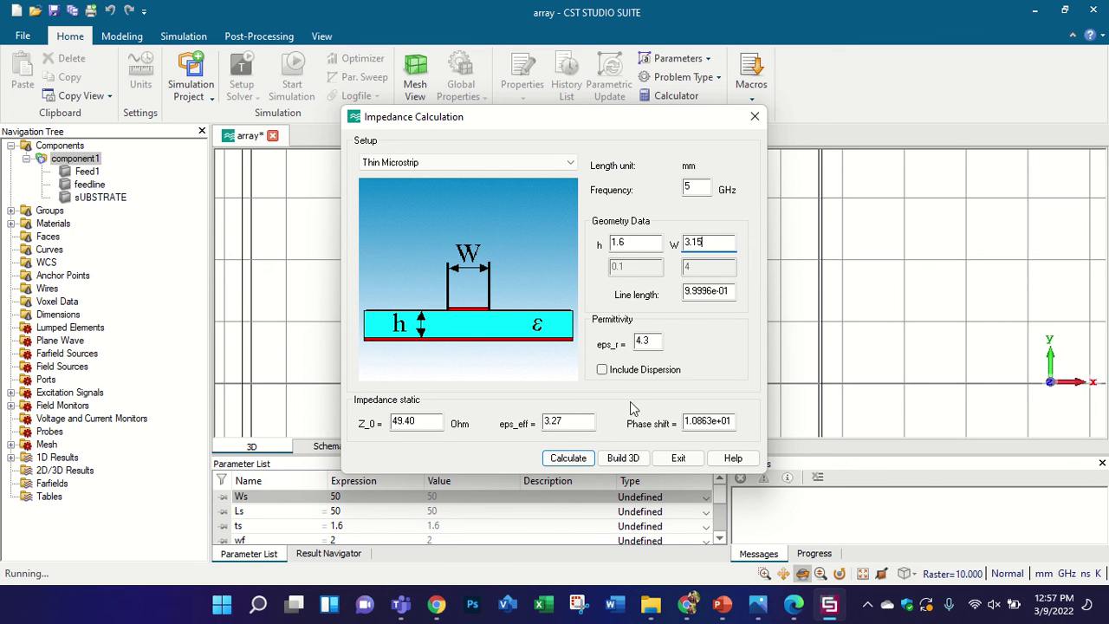
{"action": "left_click", "coordinate": [572, 459]}
{"action": "left_click", "coordinate": [712, 242]}
{"action": "key", "text": "BackSpace"}
{"action": "type", "text": "7"}
{"action": "left_click", "coordinate": [568, 458]}
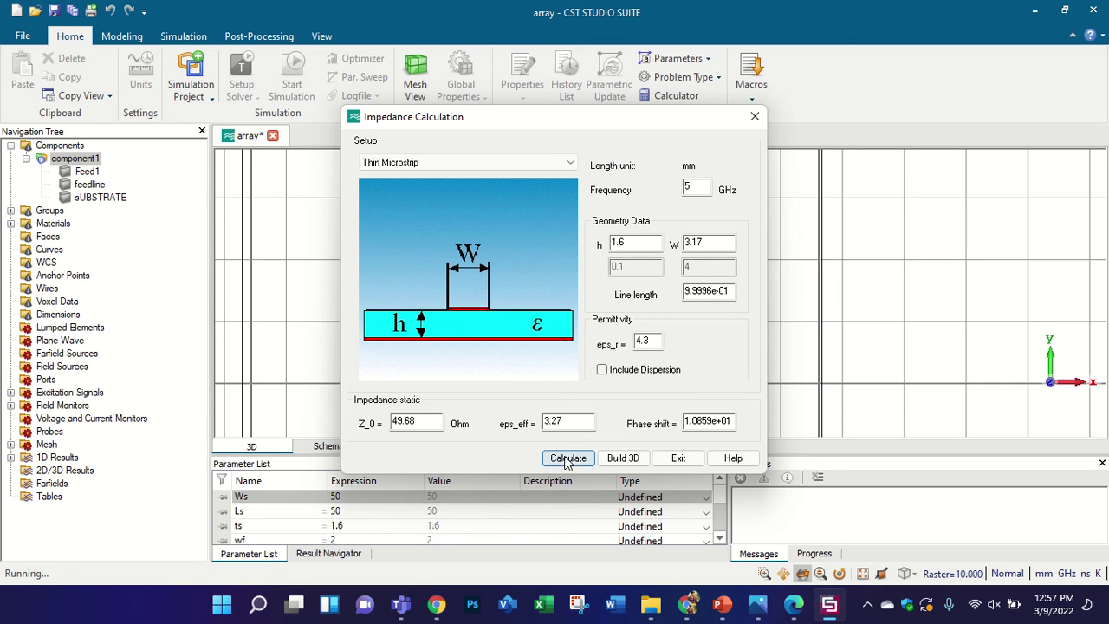
Calculate the microstrip impedance for line widths W of 3.19, 3.2 and 3.21 mm
{"action": "left_click", "coordinate": [716, 246]}
{"action": "key", "text": "BackSpace"}
{"action": "type", "text": "9"}
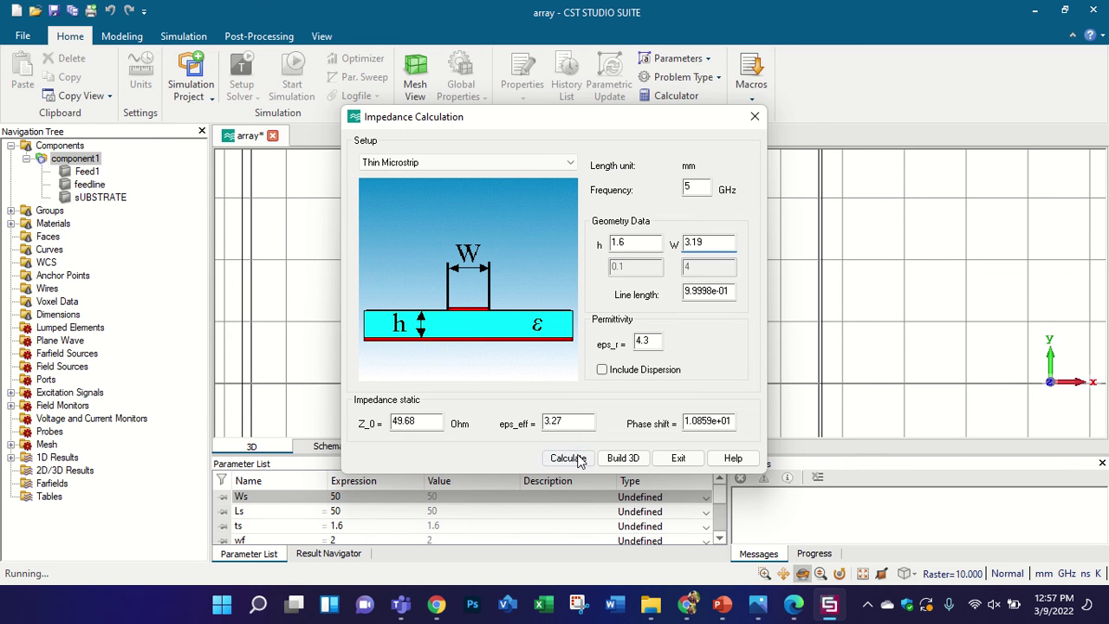
{"action": "left_click", "coordinate": [568, 459]}
{"action": "left_click", "coordinate": [713, 243]}
{"action": "key", "text": "BackSpace"}
{"action": "key", "text": "BackSpace"}
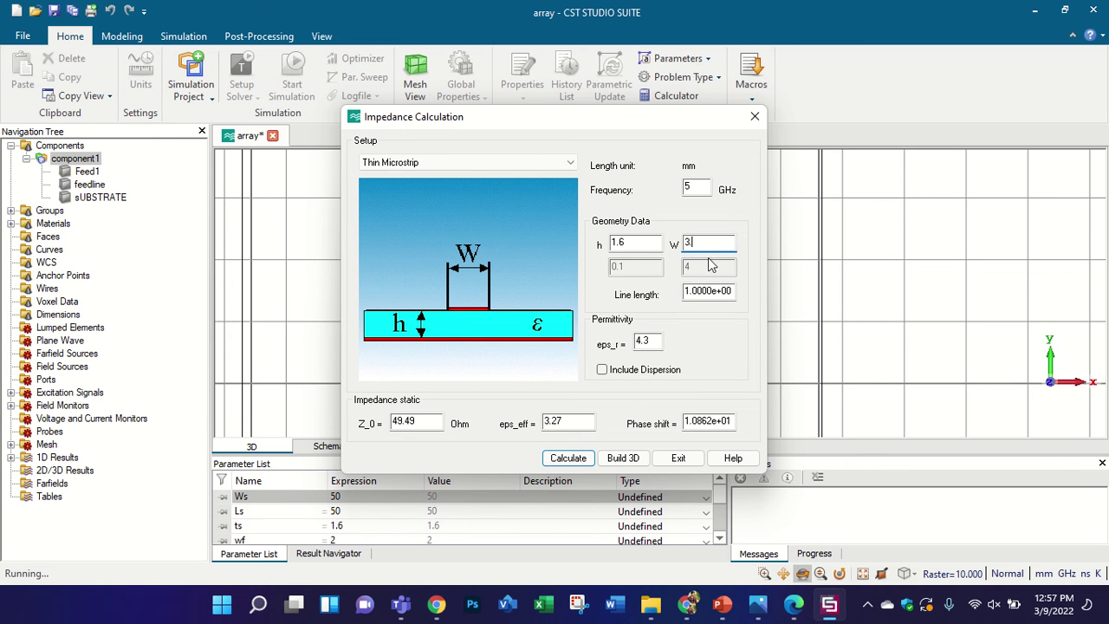
{"action": "type", "text": "2"}
{"action": "left_click", "coordinate": [568, 459]}
{"action": "left_click", "coordinate": [710, 243]}
{"action": "type", "text": "1"}
{"action": "left_click", "coordinate": [567, 457]}
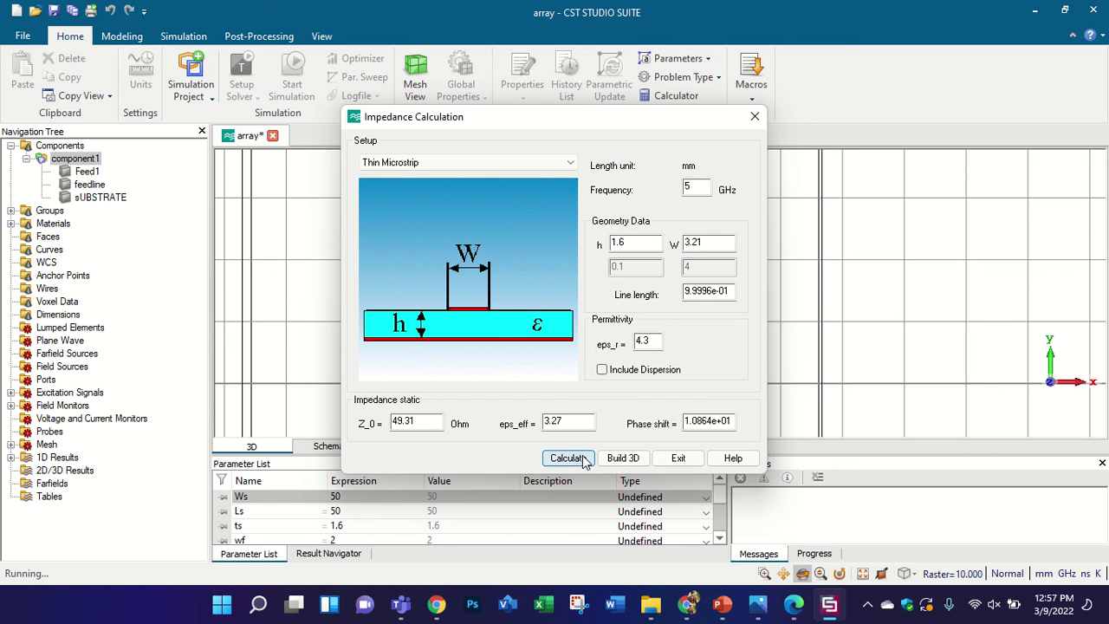
Return the line width W to 3.19 mm and recalculate the microstrip impedance
{"action": "left_click", "coordinate": [704, 244]}
{"action": "key", "text": "BackSpace"}
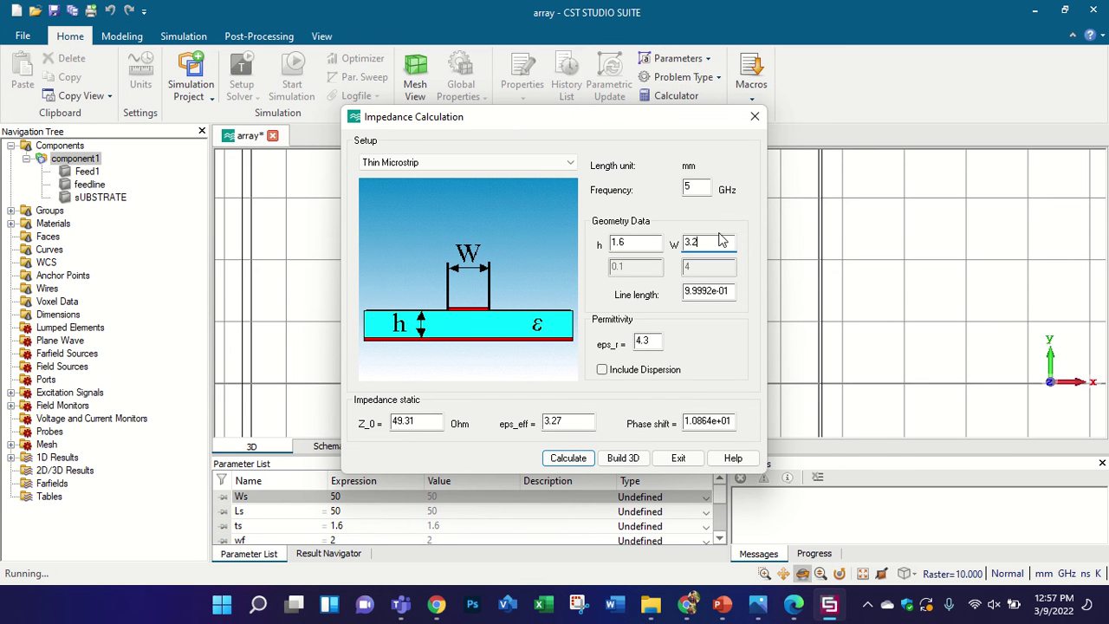
{"action": "key", "text": "BackSpace"}
{"action": "type", "text": "19"}
{"action": "left_click", "coordinate": [570, 458]}
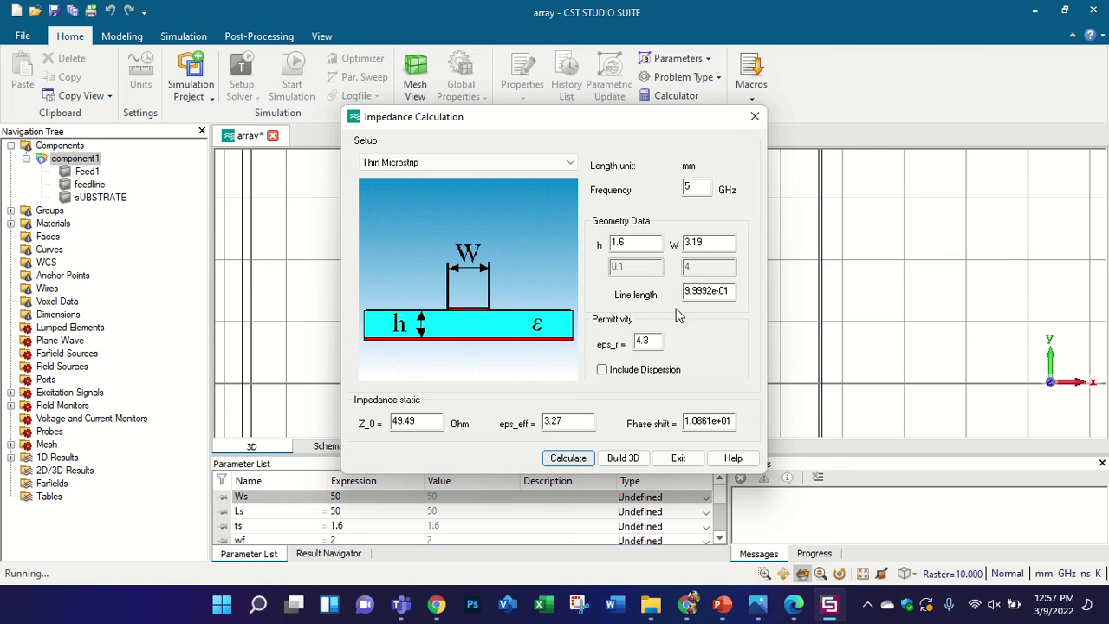
Try a line width W of 3.14 mm, set it to 3.12 mm, and calculate the impedance for each
{"action": "left_click", "coordinate": [711, 244]}
{"action": "key", "text": "BackSpace"}
{"action": "type", "text": "4"}
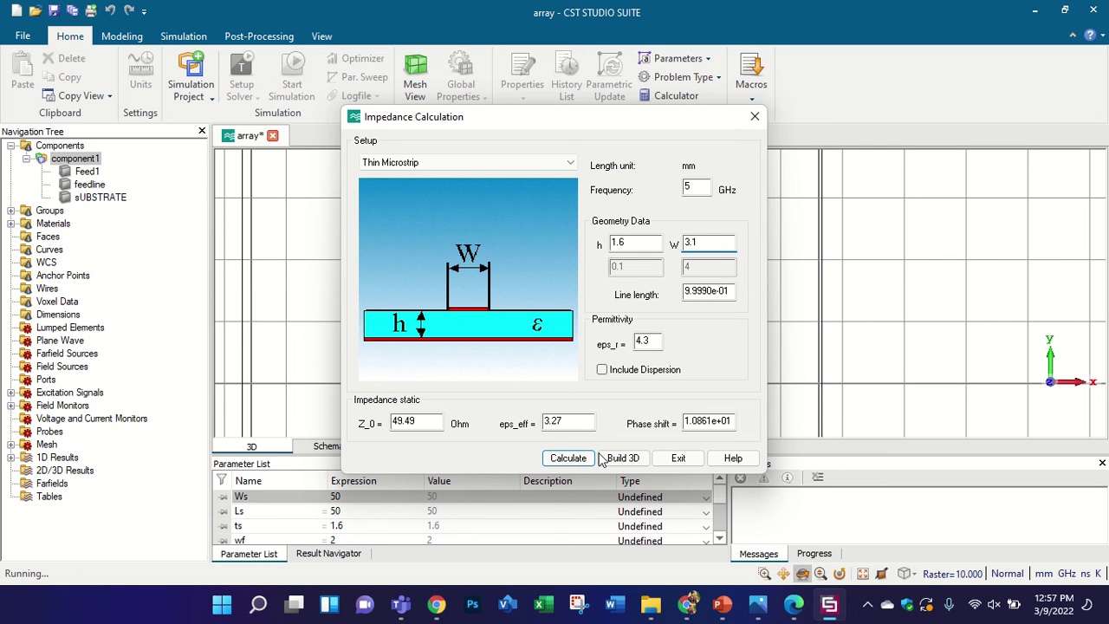
{"action": "left_click", "coordinate": [569, 459]}
{"action": "left_click", "coordinate": [709, 243]}
{"action": "key", "text": "BackSpace"}
{"action": "type", "text": "2"}
{"action": "left_click", "coordinate": [569, 458]}
Set the calculation frequency to 6 GHz and recalculate the microstrip impedance
{"action": "left_click_drag", "start_coordinate": [695, 188], "coordinate": [656, 191]}
{"action": "type", "text": "2"}
{"action": "key", "text": "BackSpace"}
{"action": "type", "text": "6"}
{"action": "left_click", "coordinate": [570, 460]}
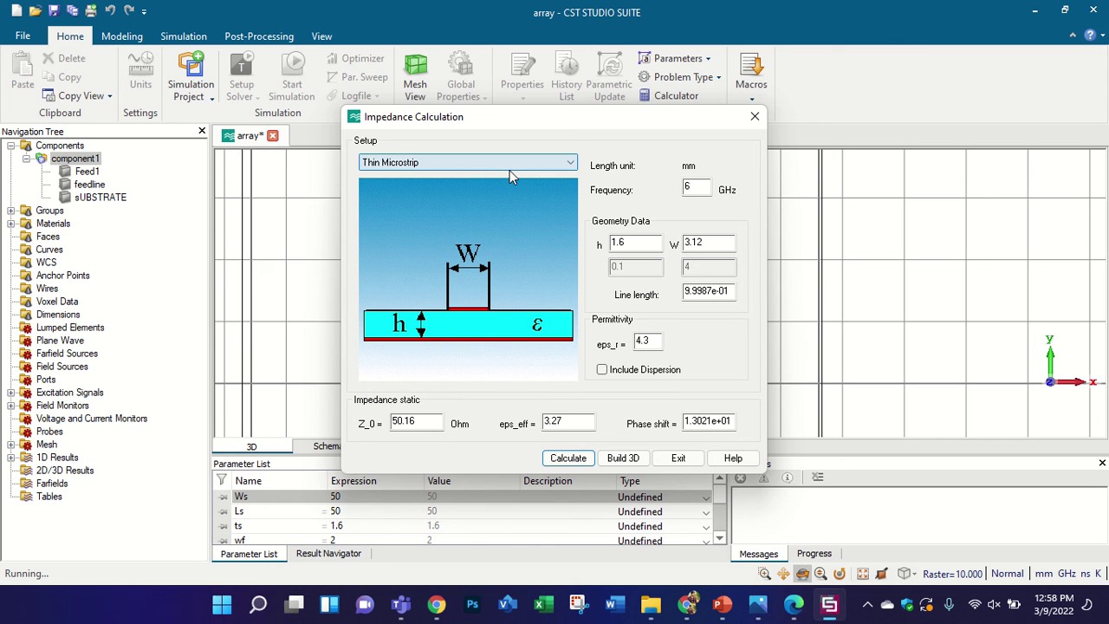
Try the Thick Microstrip line type, return to Thin Microstrip, recalculate the impedance and close the impedance calculation
{"action": "double_click", "coordinate": [684, 185]}
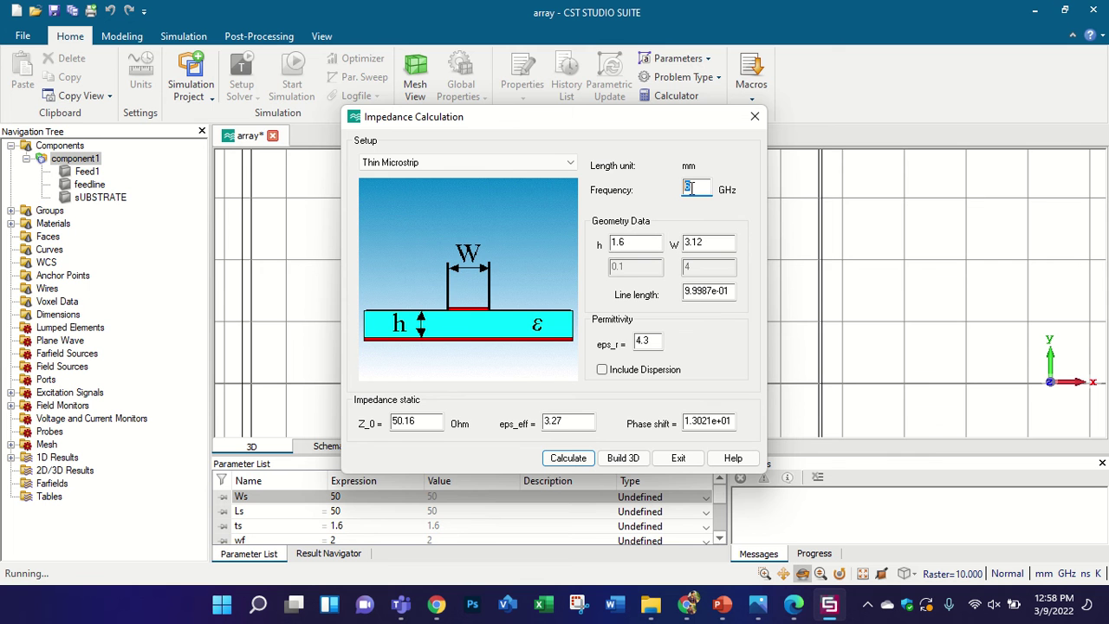
{"action": "left_click", "coordinate": [510, 163]}
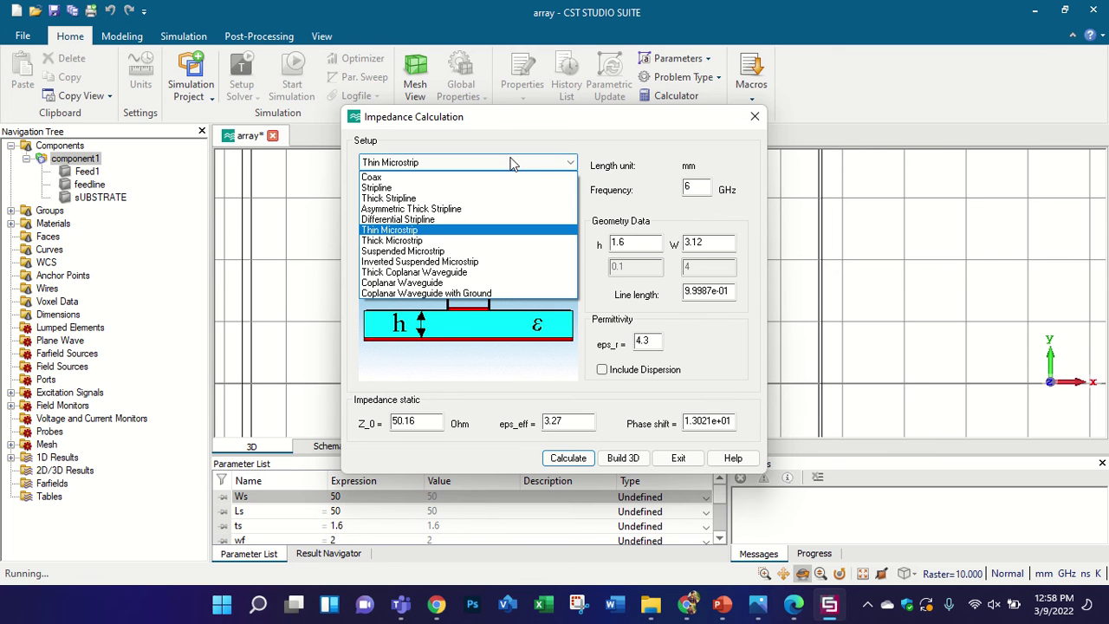
{"action": "left_click", "coordinate": [457, 247]}
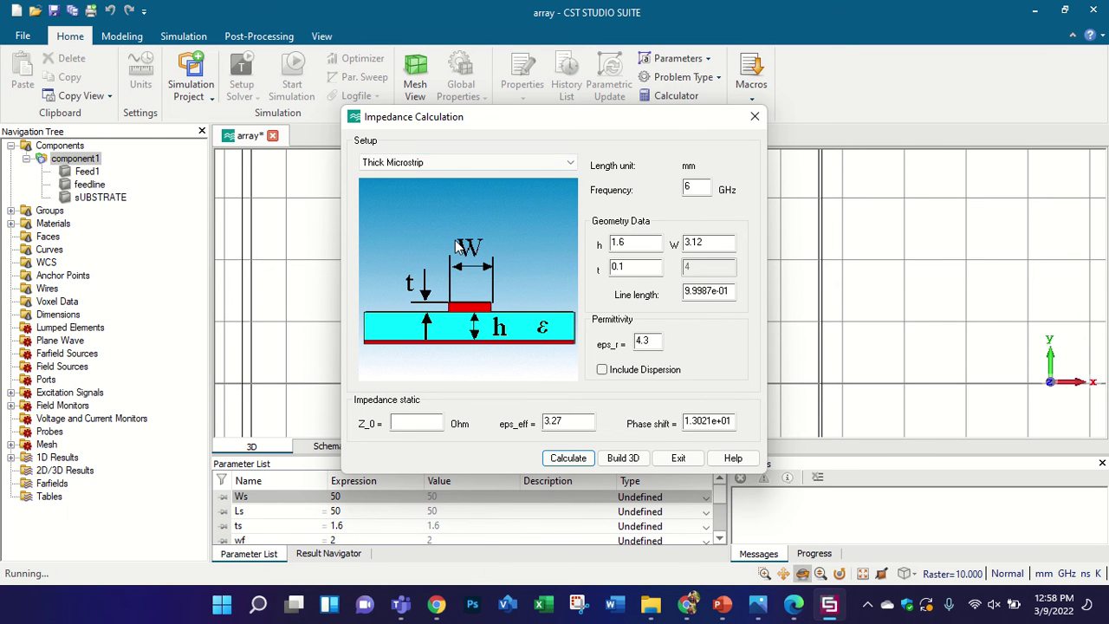
{"action": "left_click", "coordinate": [472, 163]}
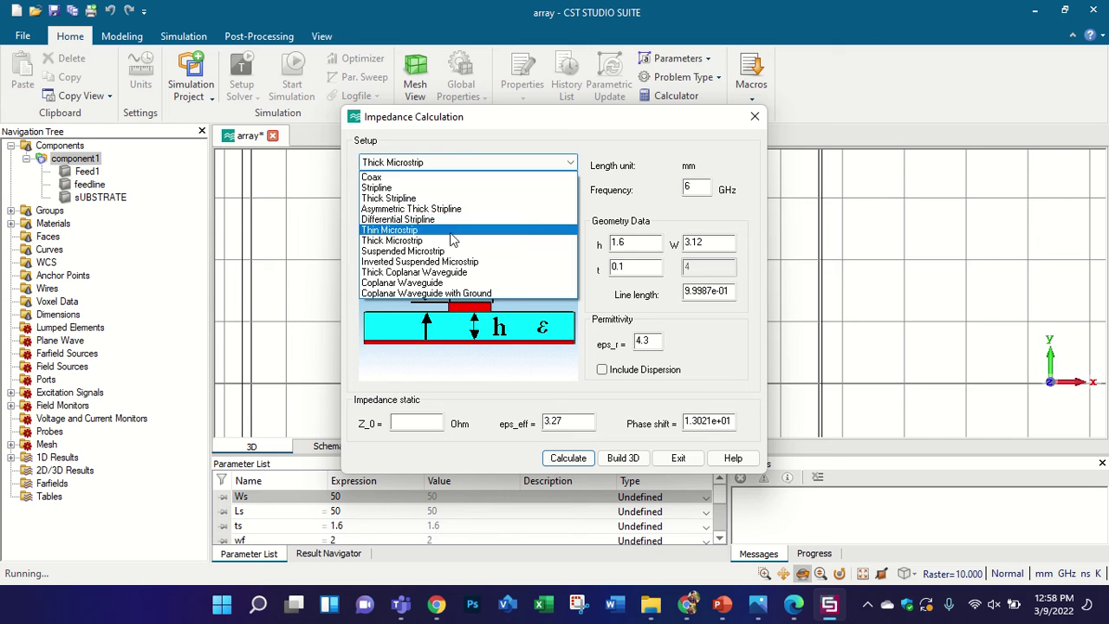
{"action": "left_click", "coordinate": [450, 231]}
{"action": "left_click", "coordinate": [565, 457]}
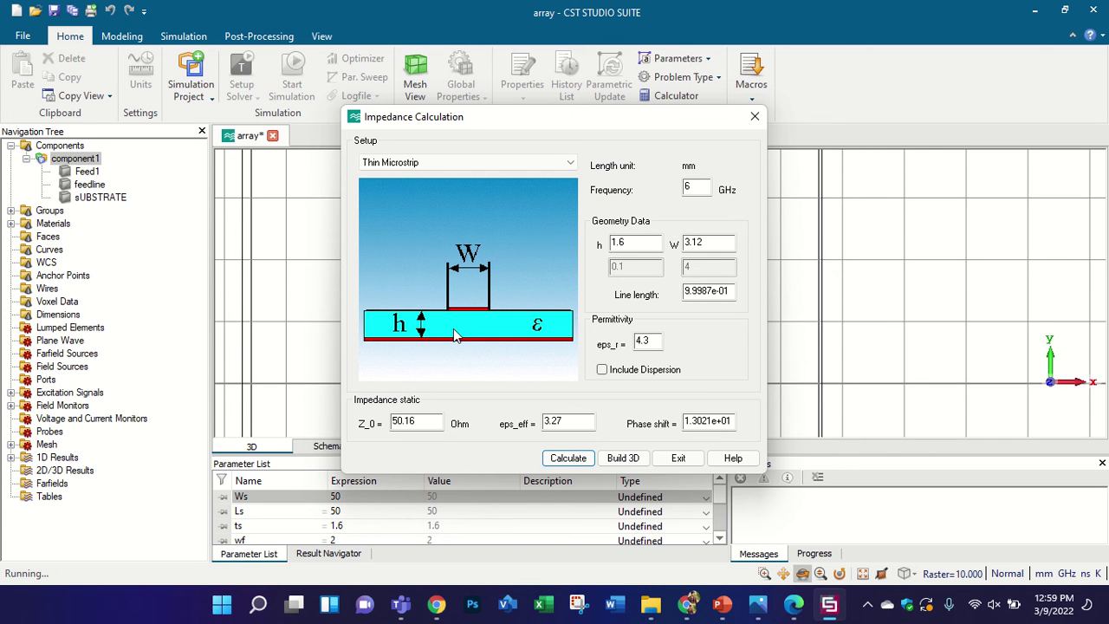
{"action": "left_click", "coordinate": [681, 458]}
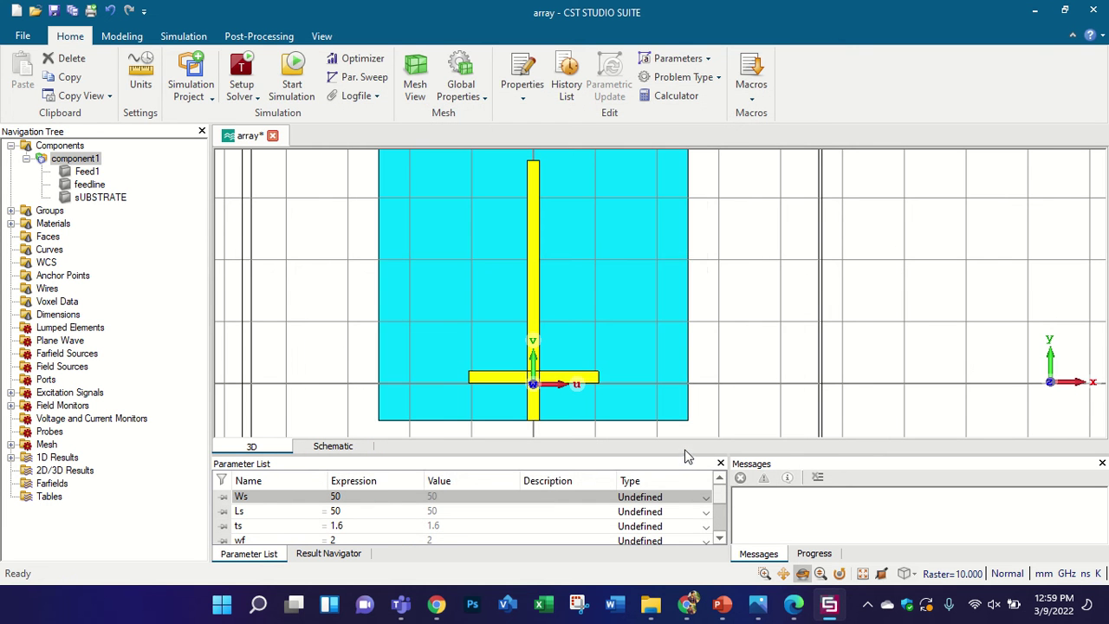
{"action": "scroll", "coordinate": [519, 336], "scroll_direction": "up", "scroll_amount": 3}
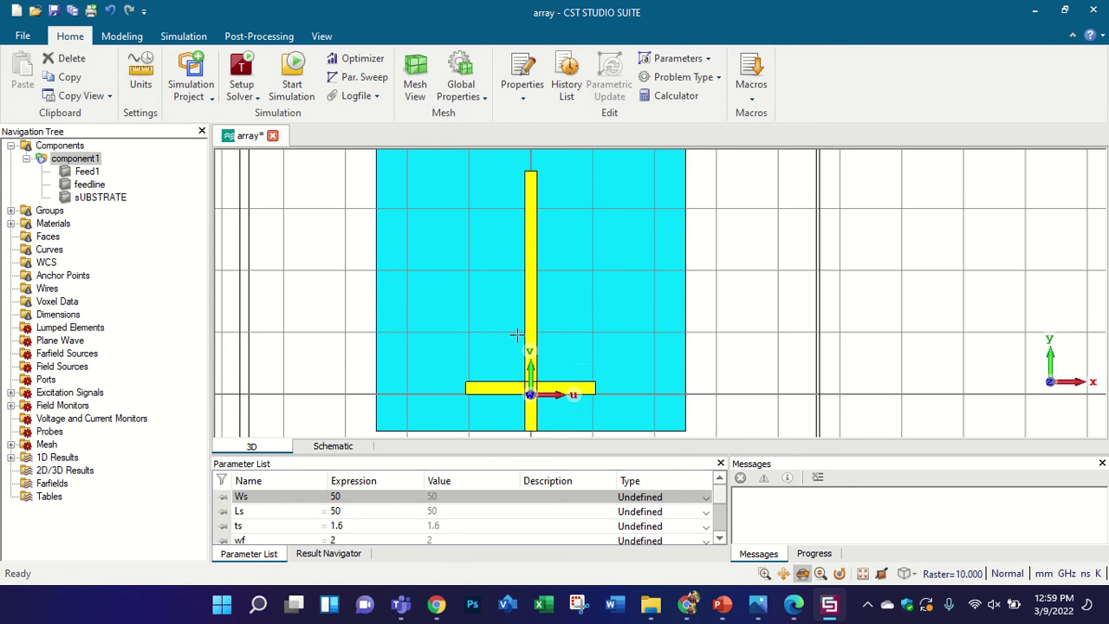
{"action": "scroll", "coordinate": [568, 351], "scroll_direction": "down", "scroll_amount": 3}
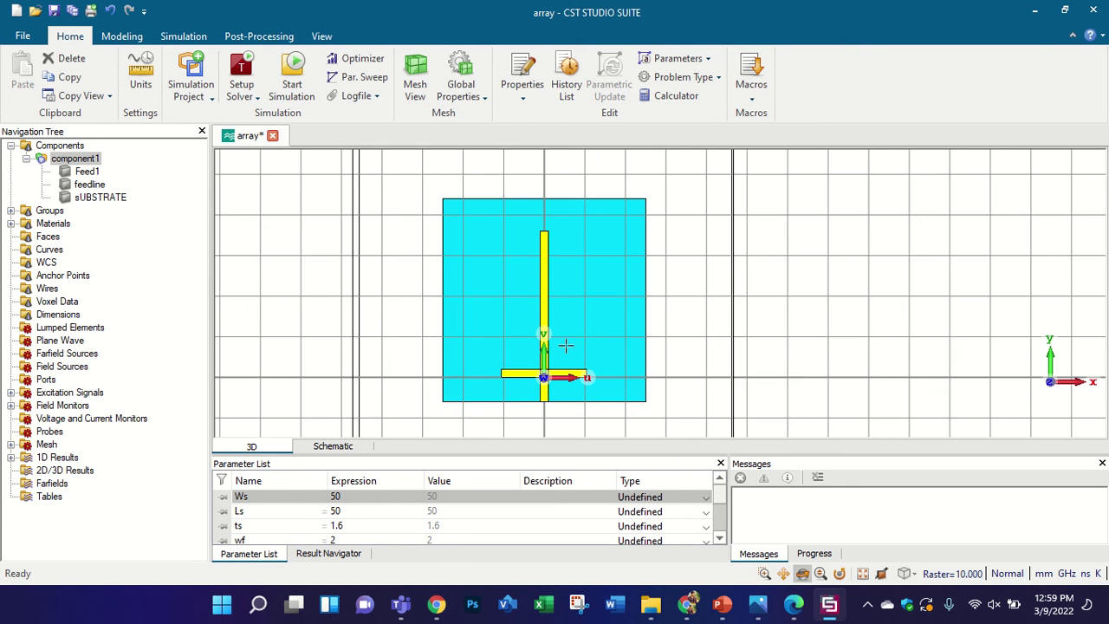
{"action": "left_click", "coordinate": [722, 605]}
{"action": "left_click", "coordinate": [120, 503]}
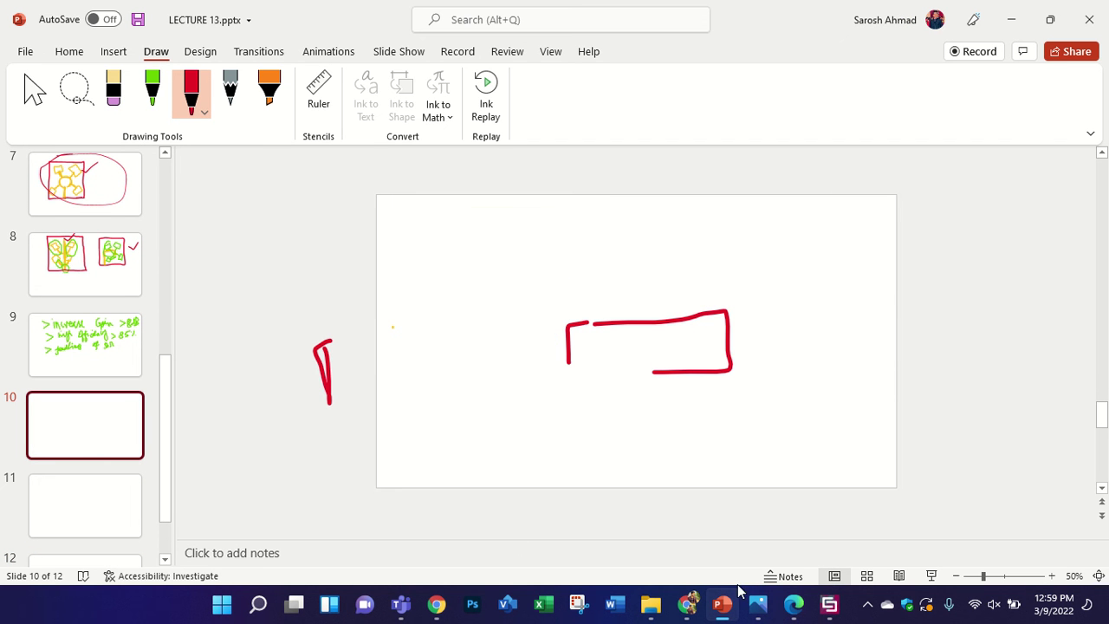
{"action": "left_click", "coordinate": [830, 604]}
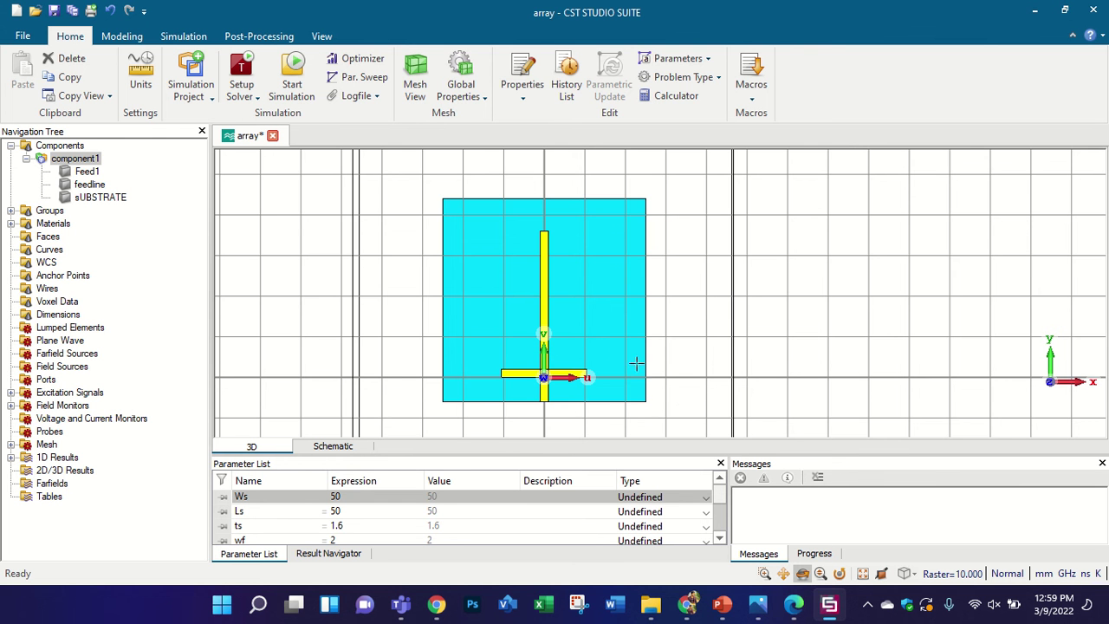
{"action": "left_click_drag", "start_coordinate": [636, 362], "coordinate": [637, 351]}
{"action": "key", "text": "space"}
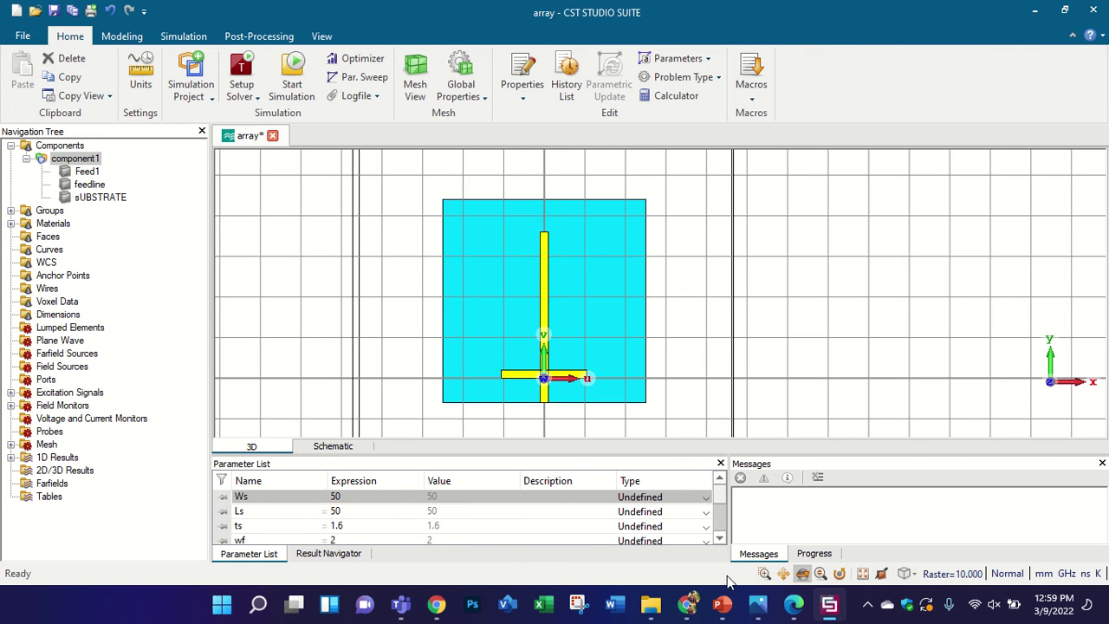
Switch to the PowerPoint lecture and mark slide 8's framed array in red ink with a central feedline, curved side branches and a circled feed end
{"action": "left_click", "coordinate": [724, 606]}
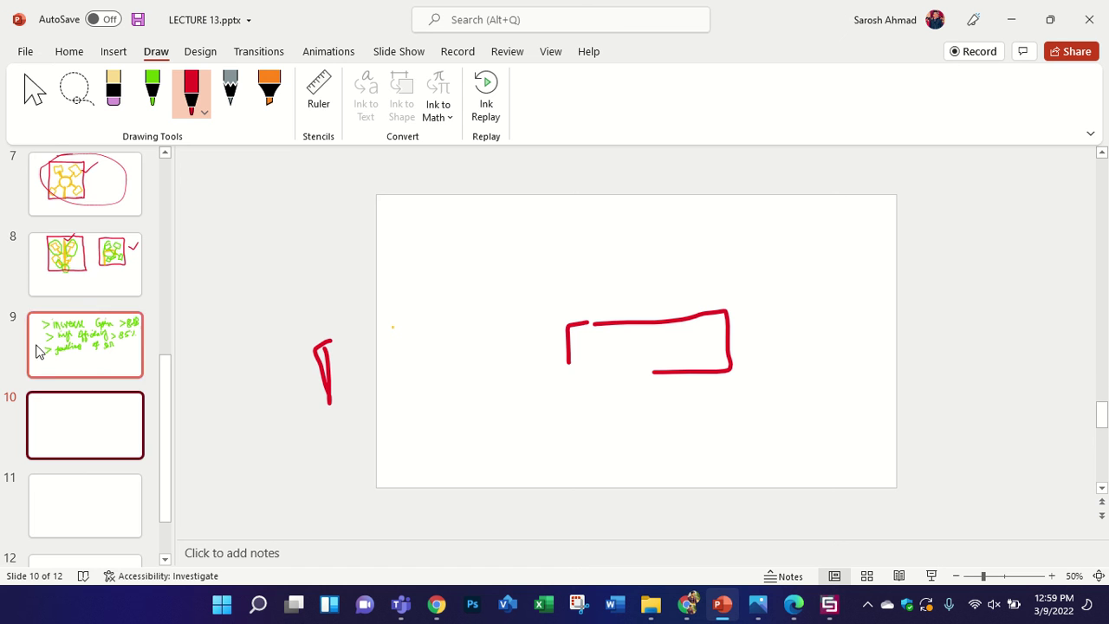
{"action": "scroll", "coordinate": [87, 442], "scroll_direction": "up", "scroll_amount": 3}
{"action": "left_click", "coordinate": [87, 442]}
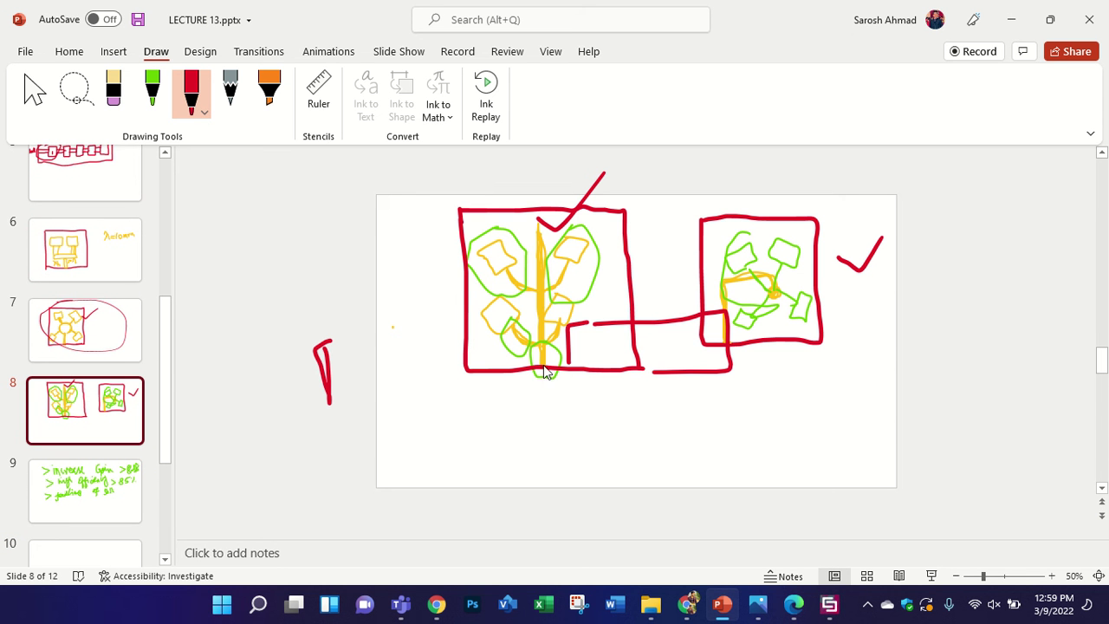
{"action": "left_click", "coordinate": [539, 332]}
{"action": "mouse_move", "coordinate": [539, 332]}
{"action": "left_mouse_down"}
{"action": "mouse_move", "coordinate": [533, 220]}
{"action": "mouse_move", "coordinate": [542, 374]}
{"action": "mouse_move", "coordinate": [532, 220]}
{"action": "mouse_move", "coordinate": [539, 347]}
{"action": "mouse_move", "coordinate": [579, 295]}
{"action": "mouse_move", "coordinate": [560, 277]}
{"action": "mouse_move", "coordinate": [589, 297]}
{"action": "left_mouse_up"}
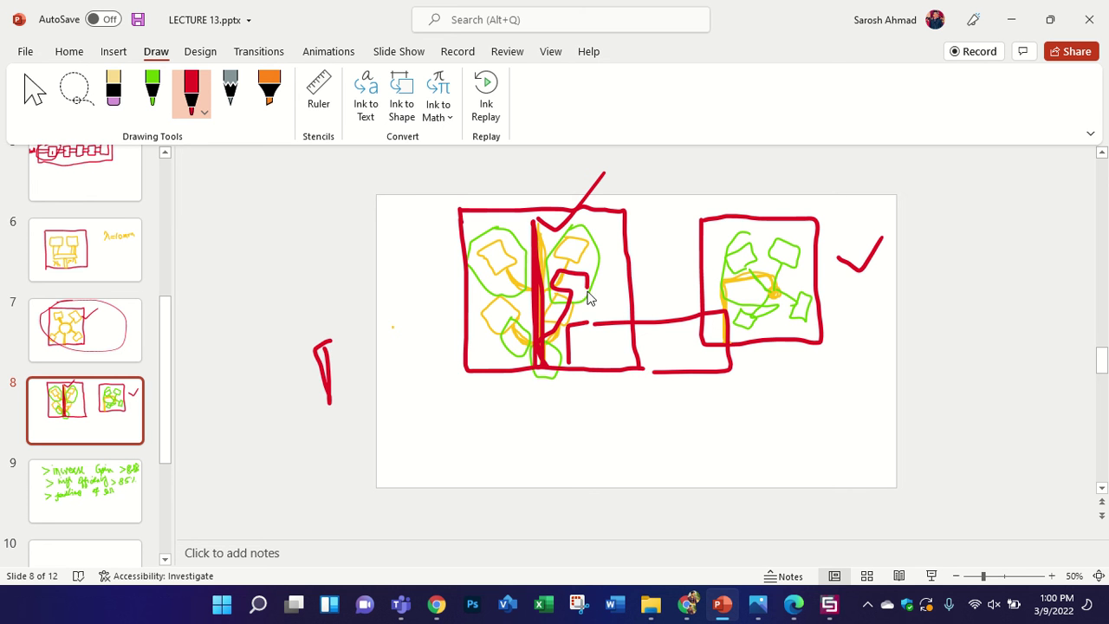
{"action": "mouse_move", "coordinate": [537, 340]}
{"action": "left_mouse_down"}
{"action": "mouse_move", "coordinate": [501, 330]}
{"action": "mouse_move", "coordinate": [469, 277]}
{"action": "mouse_move", "coordinate": [496, 275]}
{"action": "mouse_move", "coordinate": [488, 298]}
{"action": "left_mouse_up"}
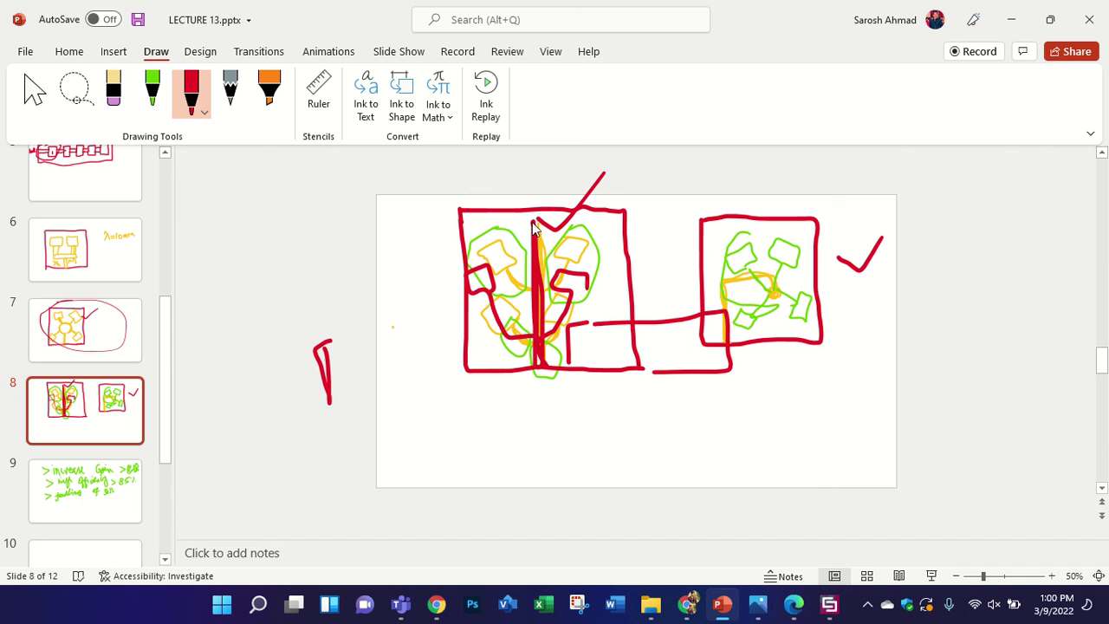
{"action": "mouse_move", "coordinate": [536, 245]}
{"action": "left_mouse_down"}
{"action": "mouse_move", "coordinate": [530, 334]}
{"action": "mouse_move", "coordinate": [544, 365]}
{"action": "mouse_move", "coordinate": [544, 314]}
{"action": "left_mouse_up"}
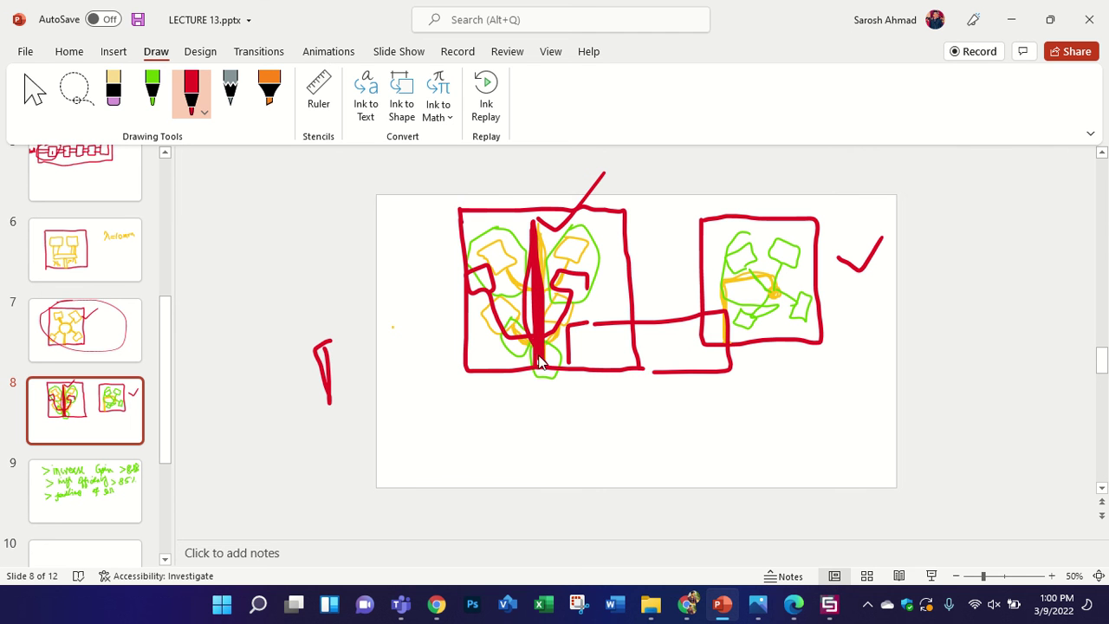
{"action": "mouse_move", "coordinate": [528, 358]}
{"action": "left_mouse_down"}
{"action": "mouse_move", "coordinate": [564, 377]}
{"action": "mouse_move", "coordinate": [541, 359]}
{"action": "mouse_move", "coordinate": [534, 368]}
{"action": "left_mouse_up"}
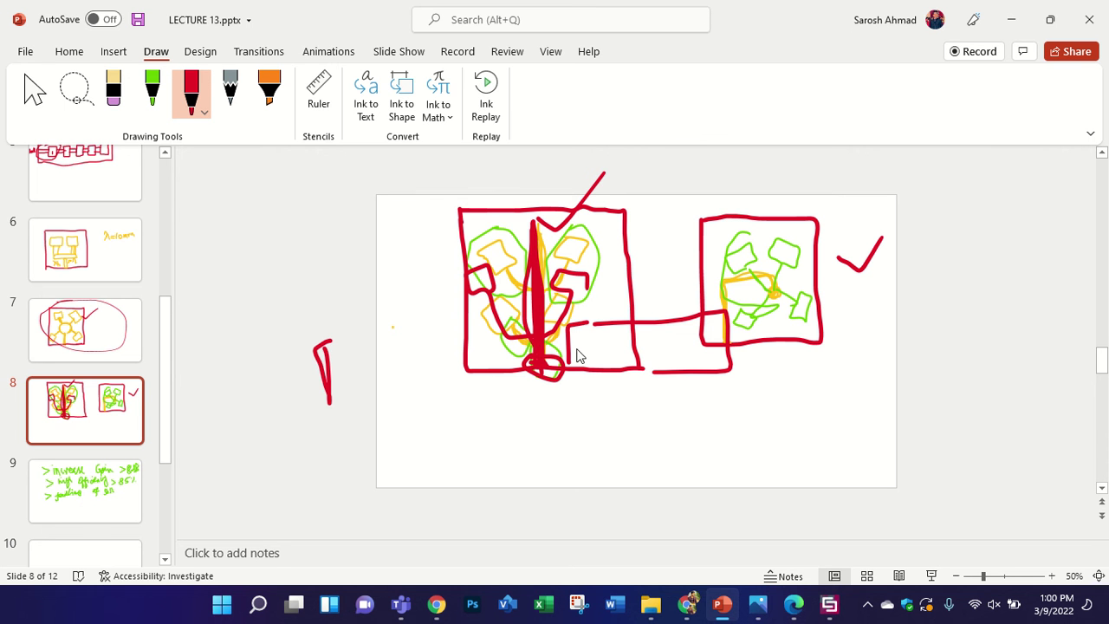
Return to CST Studio Suite and examine the crossing of the vertical and horizontal feed strips in an angled view
{"action": "left_click", "coordinate": [834, 607]}
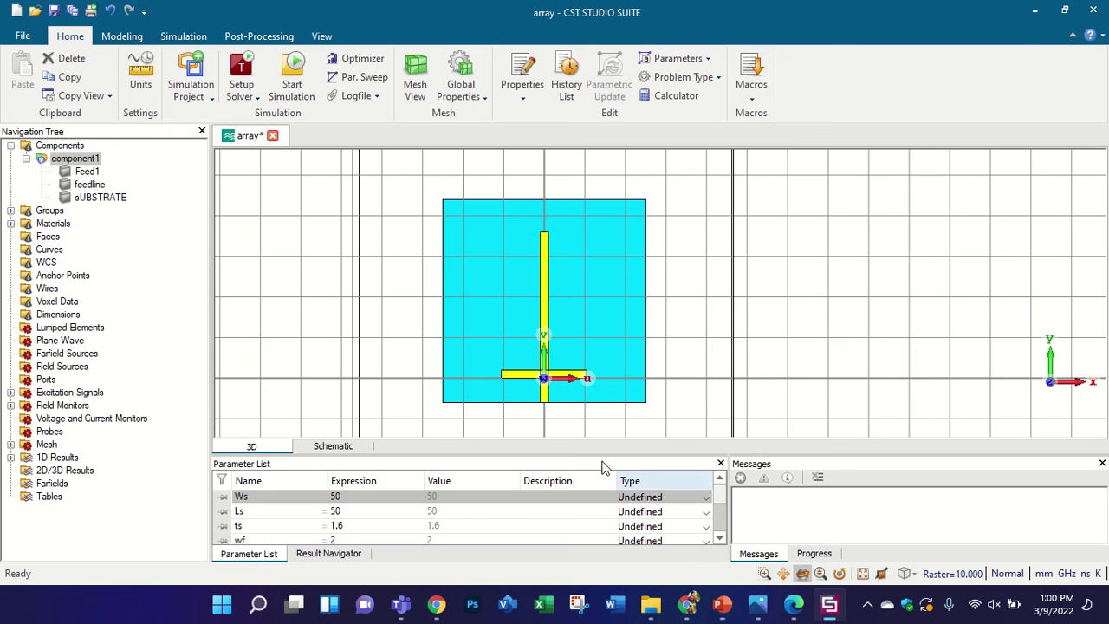
{"action": "scroll", "coordinate": [542, 371], "scroll_direction": "up", "scroll_amount": 4}
{"action": "left_click_drag", "start_coordinate": [614, 219], "coordinate": [527, 394]}
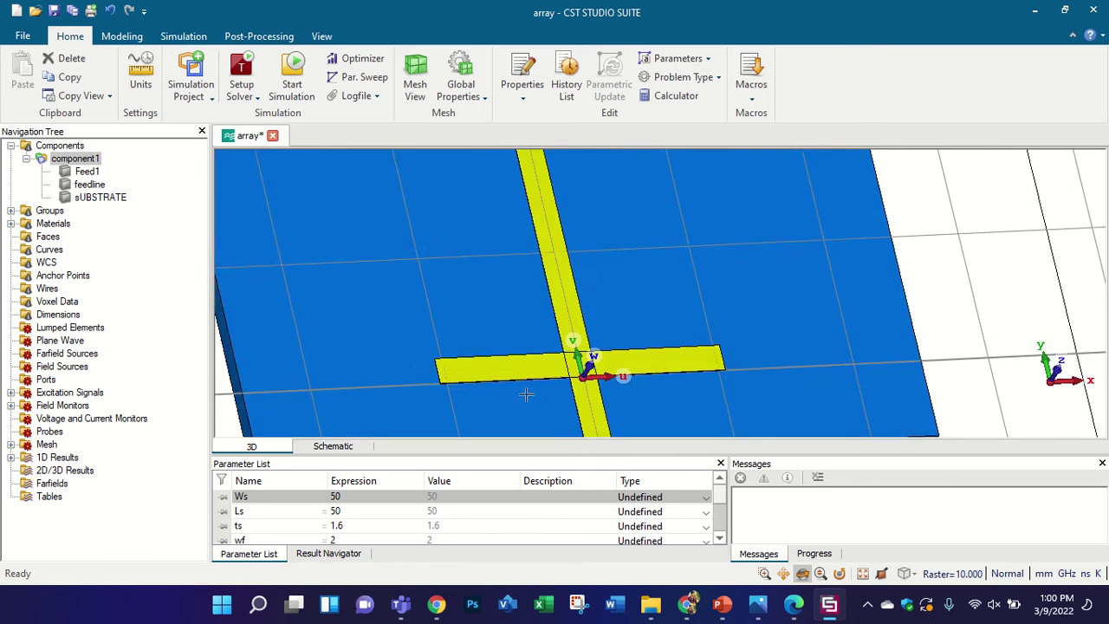
{"action": "scroll", "coordinate": [527, 394], "scroll_direction": "down", "scroll_amount": 3}
{"action": "scroll", "coordinate": [528, 390], "scroll_direction": "up", "scroll_amount": 3}
{"action": "scroll", "coordinate": [486, 280], "scroll_direction": "down", "scroll_amount": 2}
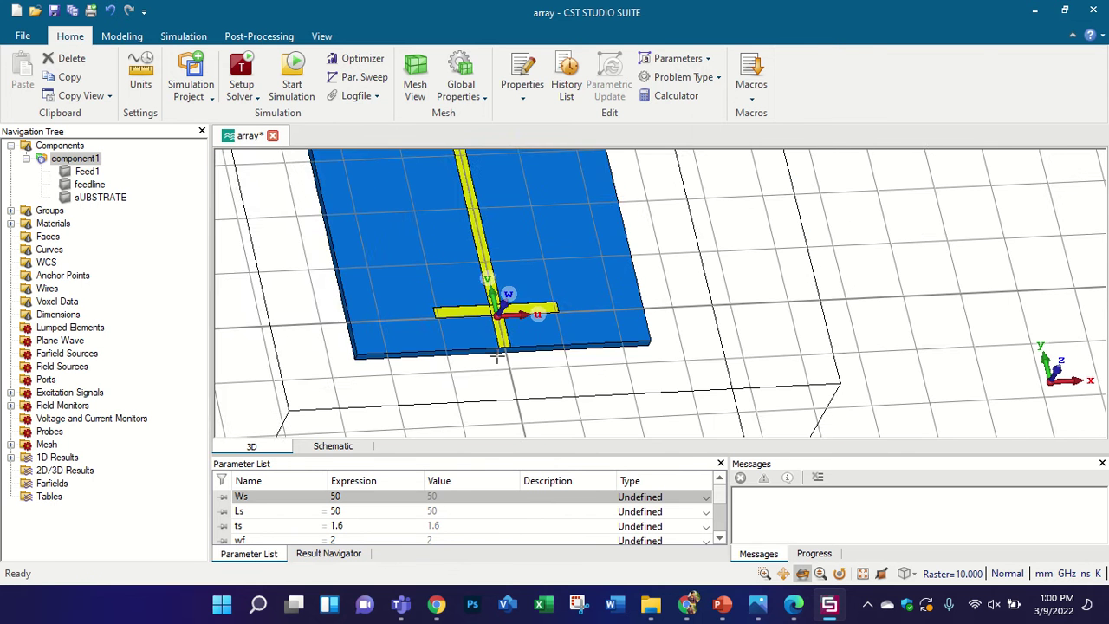
{"action": "scroll", "coordinate": [512, 304], "scroll_direction": "up", "scroll_amount": 3}
{"action": "scroll", "coordinate": [472, 256], "scroll_direction": "down", "scroll_amount": 1}
{"action": "scroll", "coordinate": [474, 321], "scroll_direction": "up", "scroll_amount": 1}
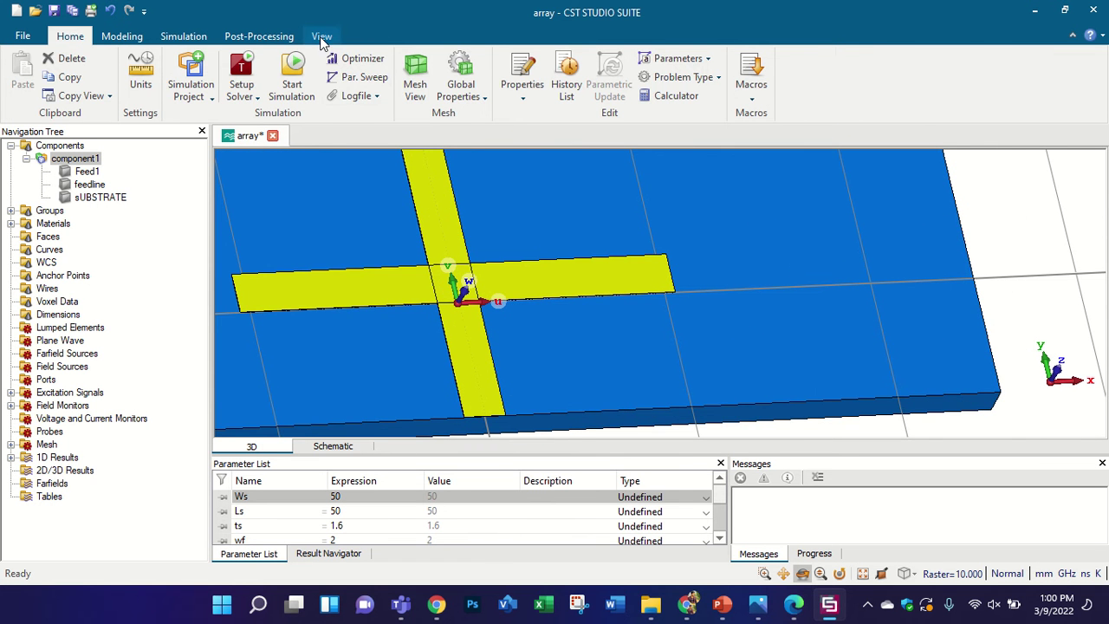
{"action": "left_click", "coordinate": [321, 35]}
{"action": "left_click", "coordinate": [406, 84]}
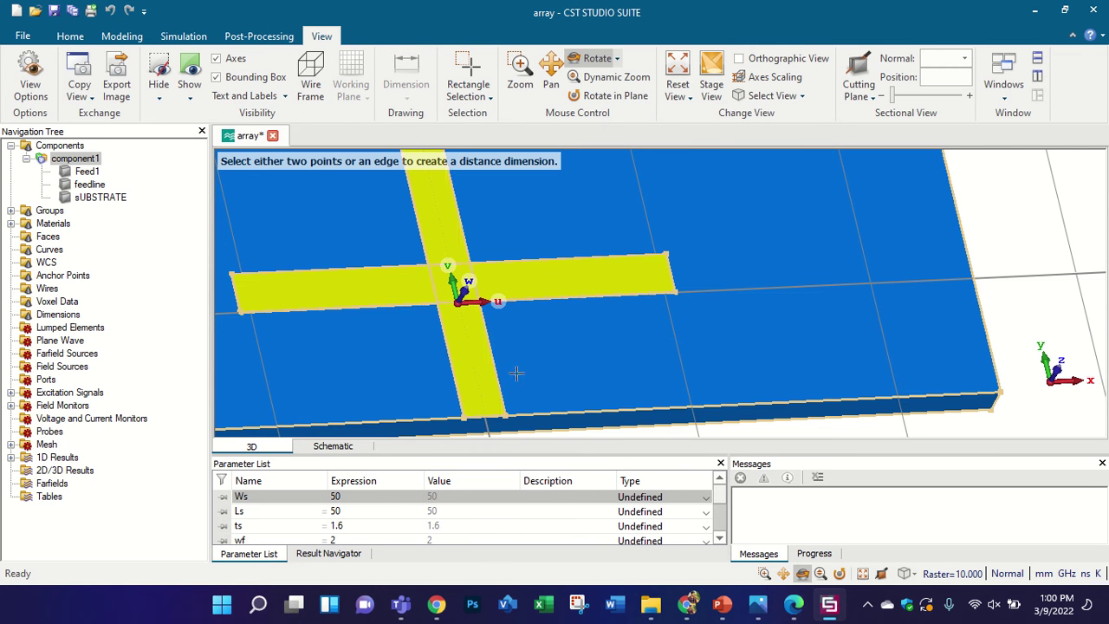
{"action": "scroll", "coordinate": [481, 297], "scroll_direction": "up", "scroll_amount": 2}
{"action": "scroll", "coordinate": [520, 381], "scroll_direction": "down", "scroll_amount": 2}
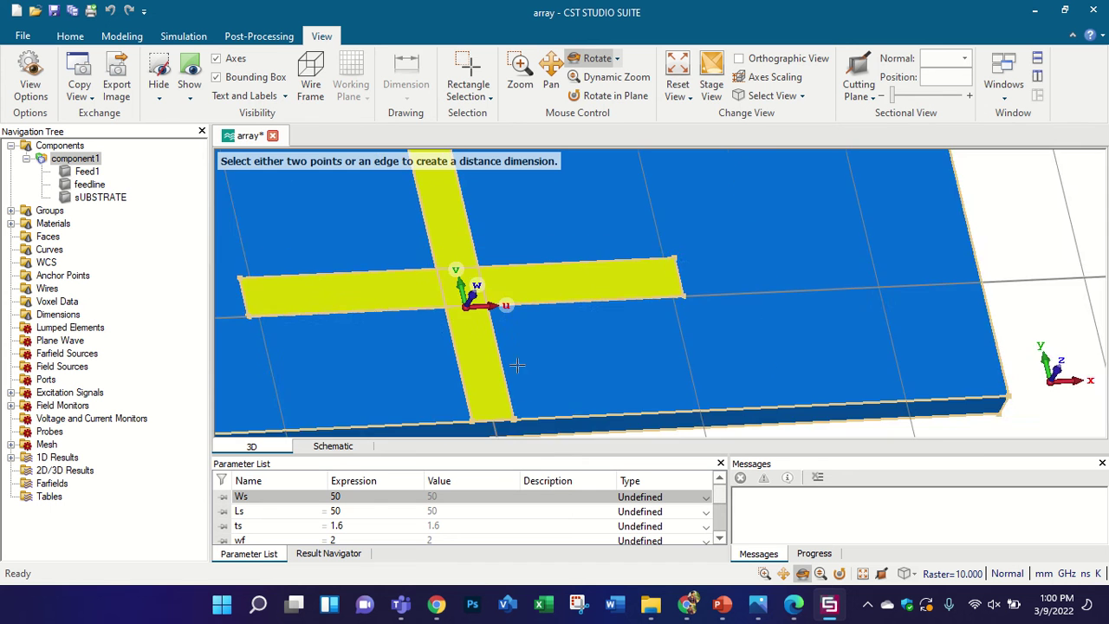
{"action": "scroll", "coordinate": [407, 226], "scroll_direction": "up", "scroll_amount": 2}
{"action": "key", "text": "Escape"}
Examine the feed strip junction up close and in the front view, and switch to the thesis PDF in Edge
{"action": "scroll", "coordinate": [387, 312], "scroll_direction": "down", "scroll_amount": 3}
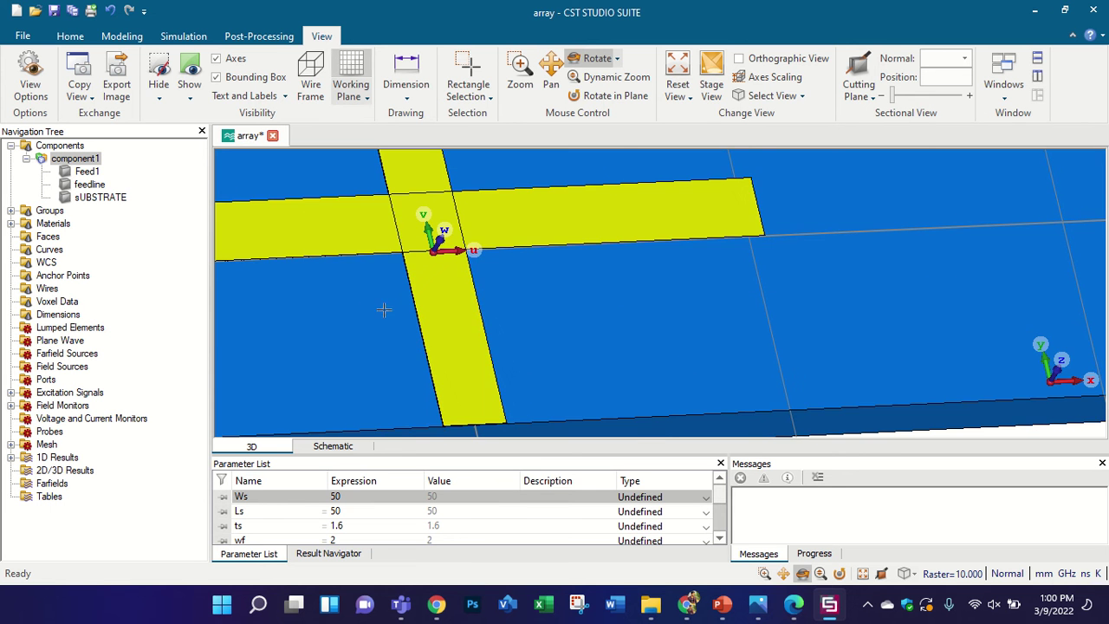
{"action": "scroll", "coordinate": [395, 275], "scroll_direction": "up", "scroll_amount": 4}
{"action": "scroll", "coordinate": [393, 280], "scroll_direction": "up", "scroll_amount": 2}
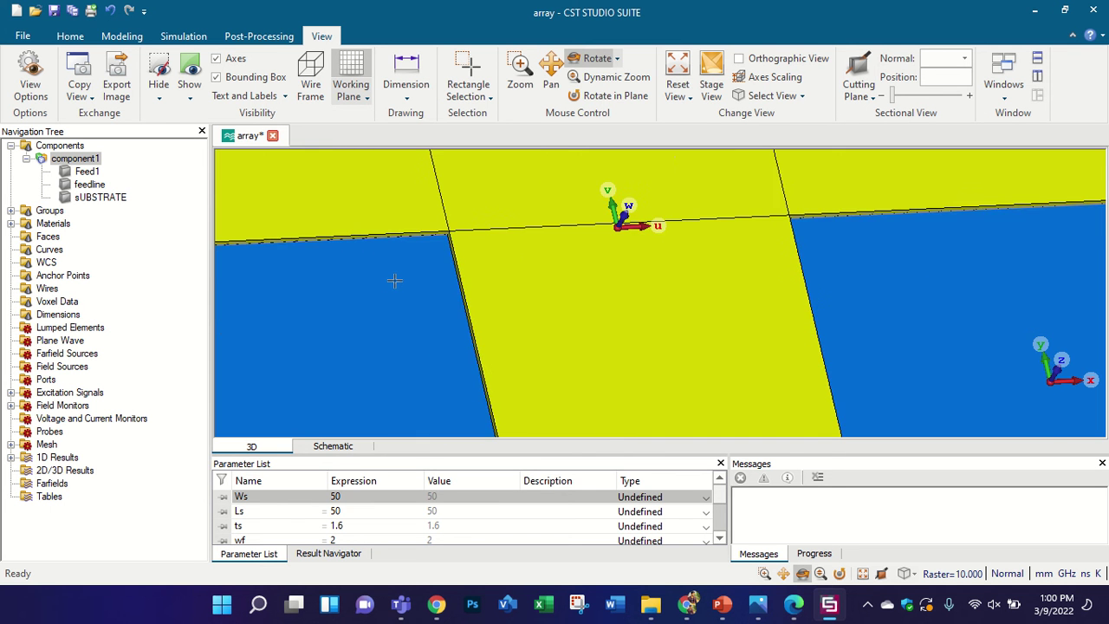
{"action": "scroll", "coordinate": [394, 280], "scroll_direction": "down", "scroll_amount": 3}
{"action": "key", "text": "space"}
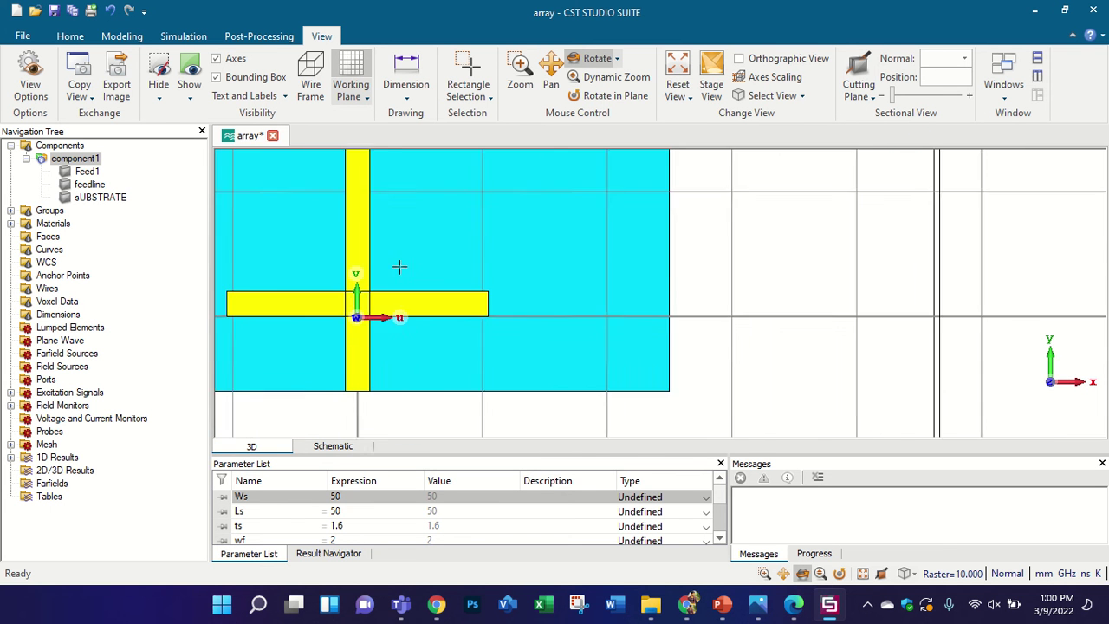
{"action": "scroll", "coordinate": [366, 294], "scroll_direction": "down", "scroll_amount": 3}
{"action": "scroll", "coordinate": [400, 275], "scroll_direction": "up", "scroll_amount": 5}
{"action": "scroll", "coordinate": [429, 260], "scroll_direction": "down", "scroll_amount": 4}
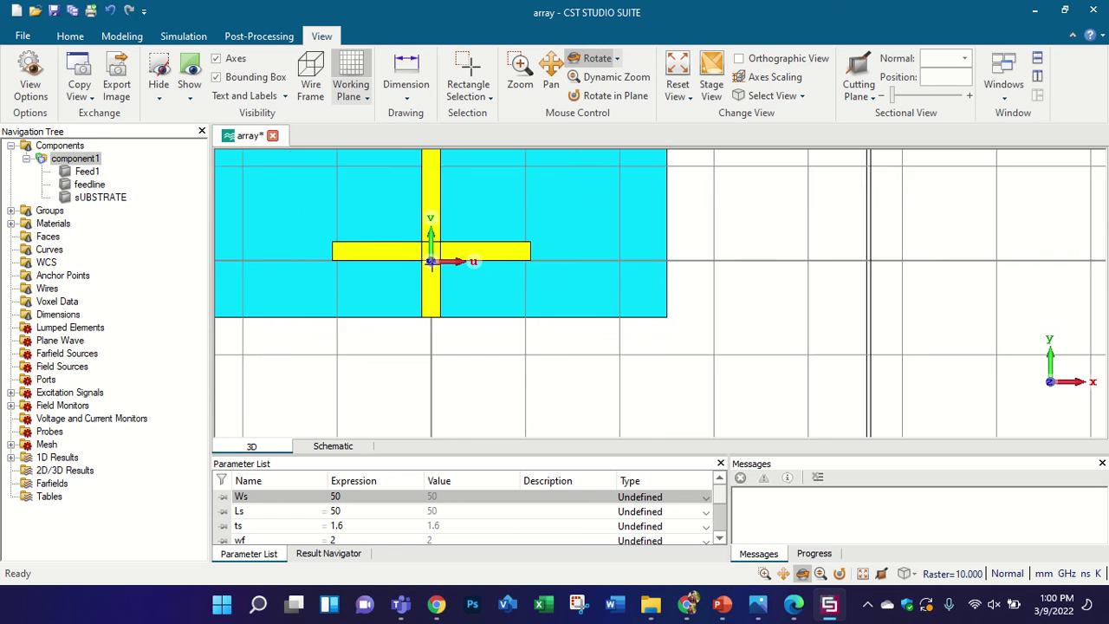
{"action": "scroll", "coordinate": [463, 270], "scroll_direction": "up", "scroll_amount": 4}
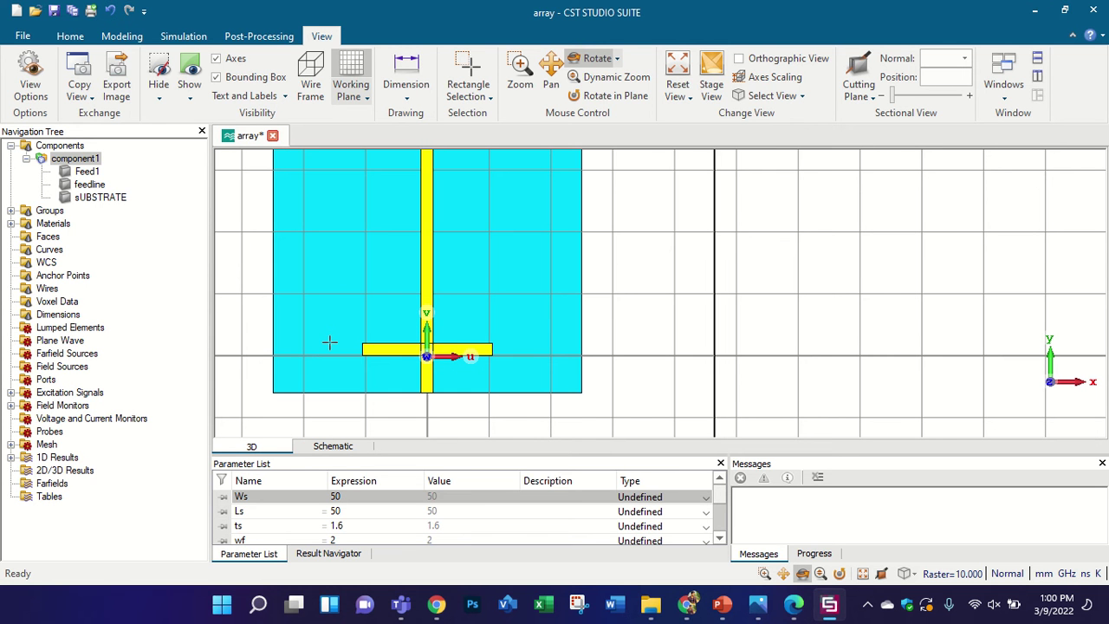
{"action": "left_click", "coordinate": [794, 604]}
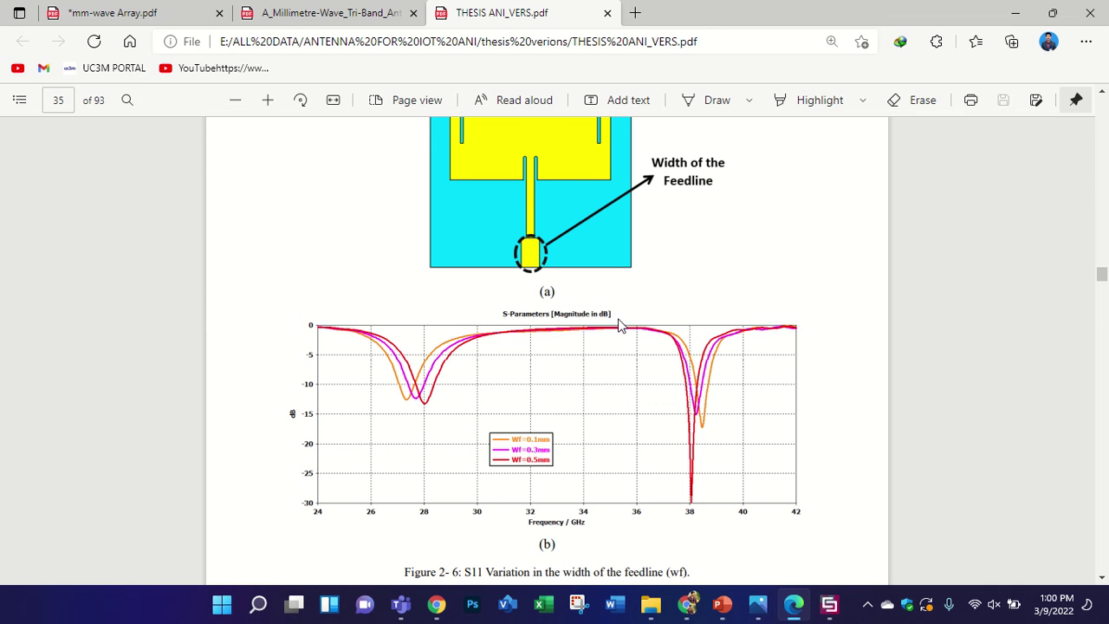
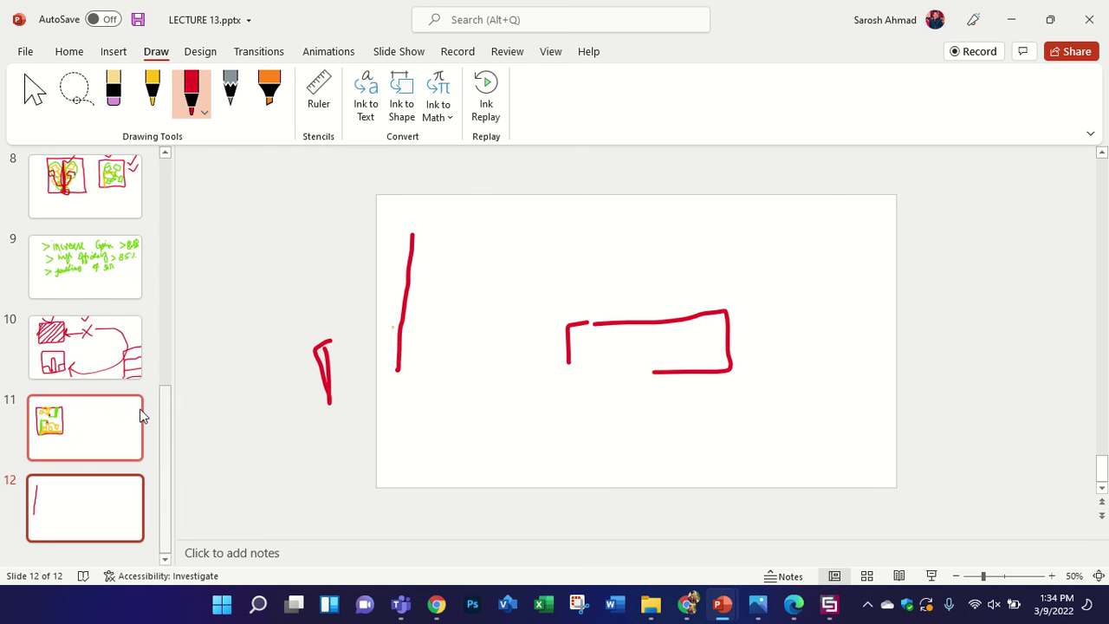
Look back through the lecture's slides, switch to File Explorer and open the E: drive
{"action": "scroll", "coordinate": [120, 422], "scroll_direction": "up", "scroll_amount": 2}
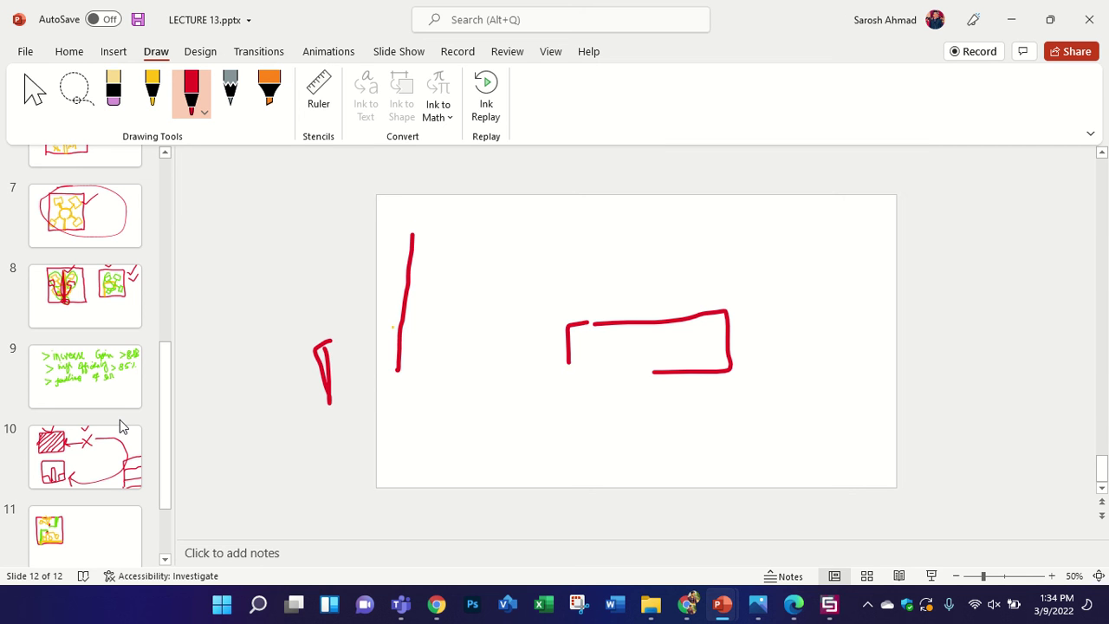
{"action": "left_click", "coordinate": [650, 605]}
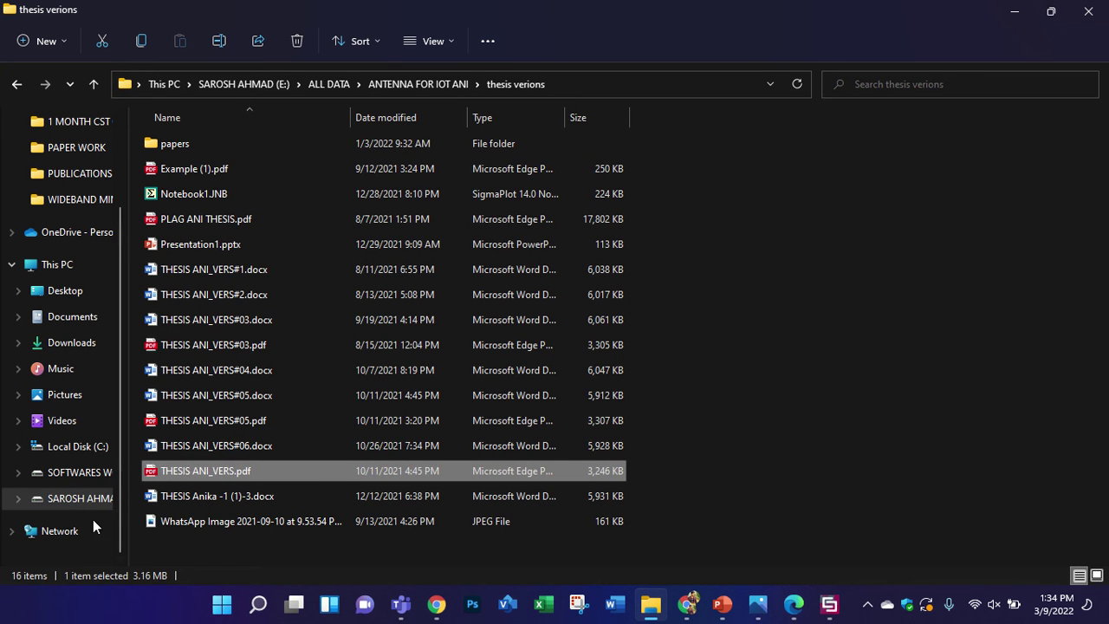
{"action": "left_click", "coordinate": [91, 507]}
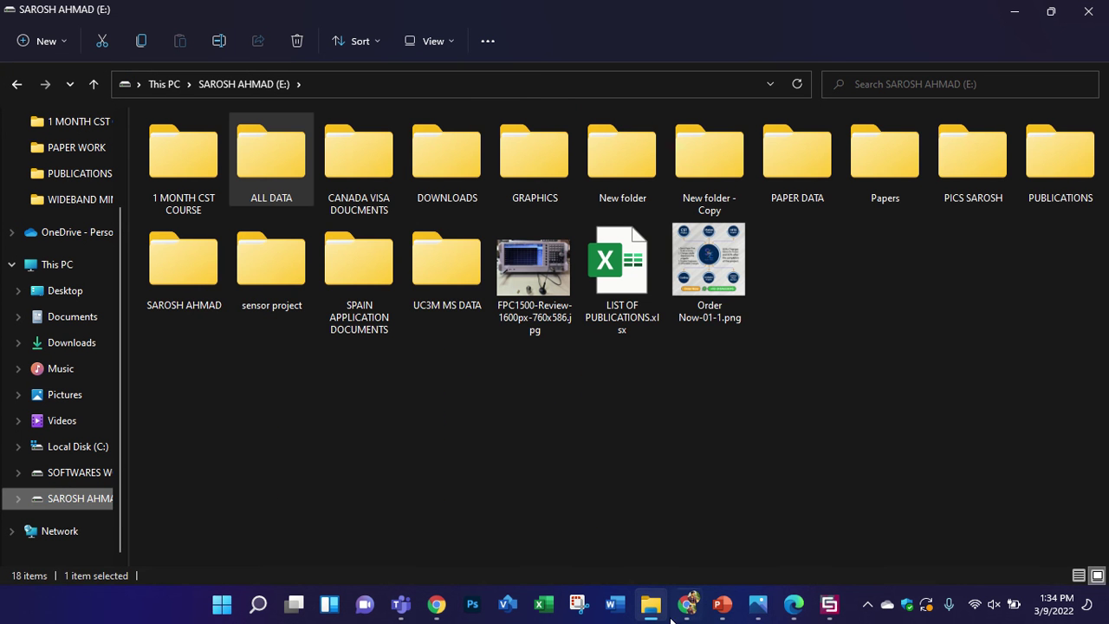
Check the Gmail inbox in Chrome, return to File Explorer and refresh the E: drive's folder listing
{"action": "left_click", "coordinate": [687, 605]}
{"action": "left_click", "coordinate": [95, 13]}
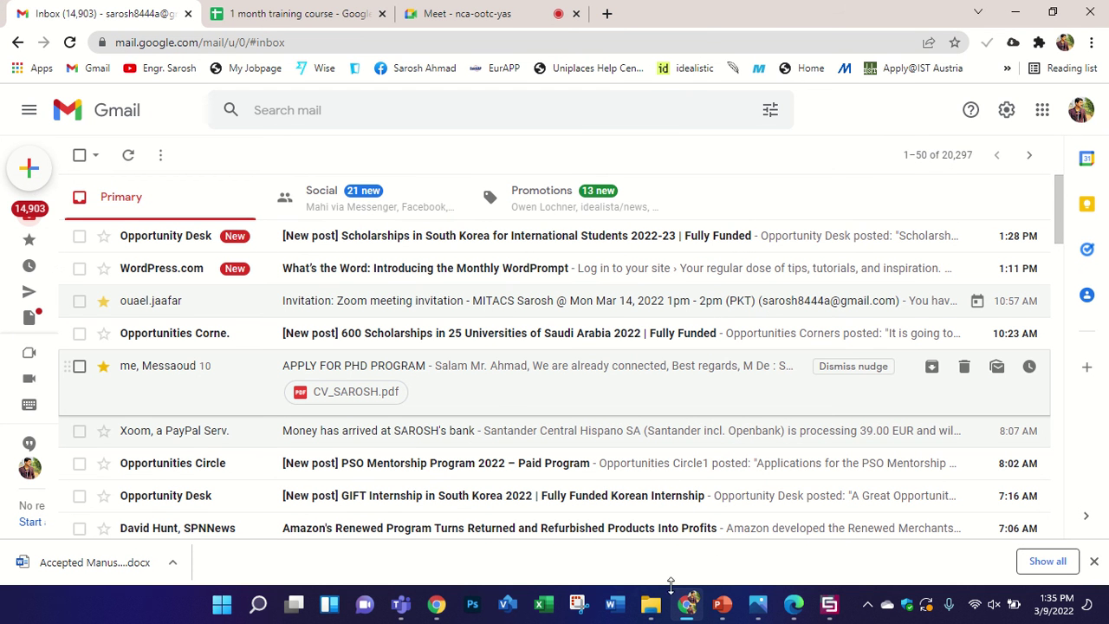
{"action": "left_click", "coordinate": [651, 604]}
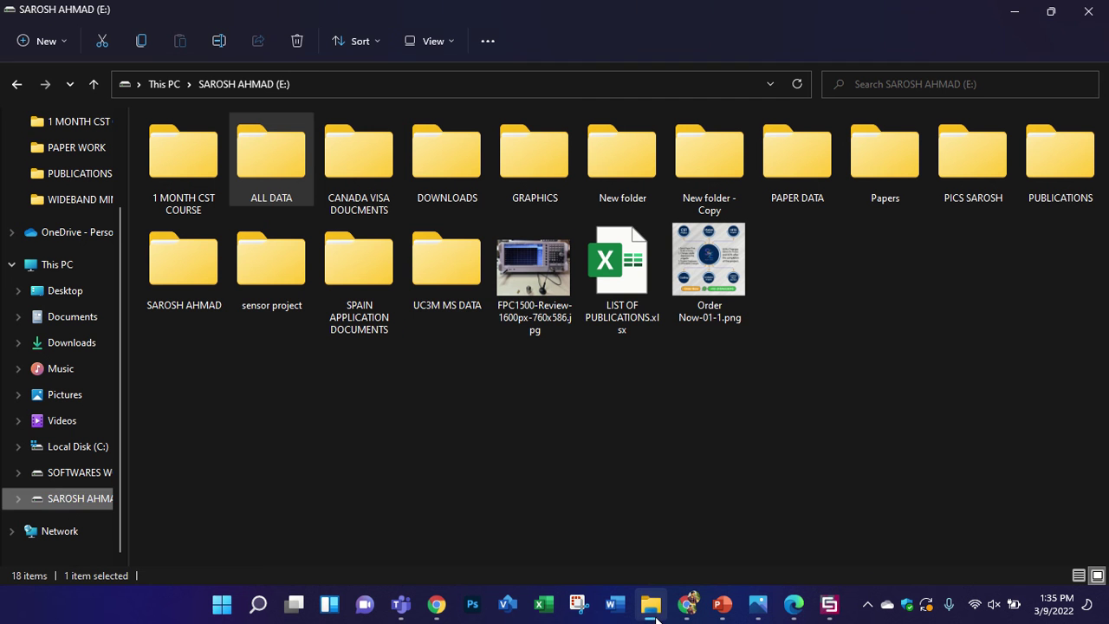
{"action": "right_click", "coordinate": [448, 421]}
{"action": "left_click", "coordinate": [502, 443]}
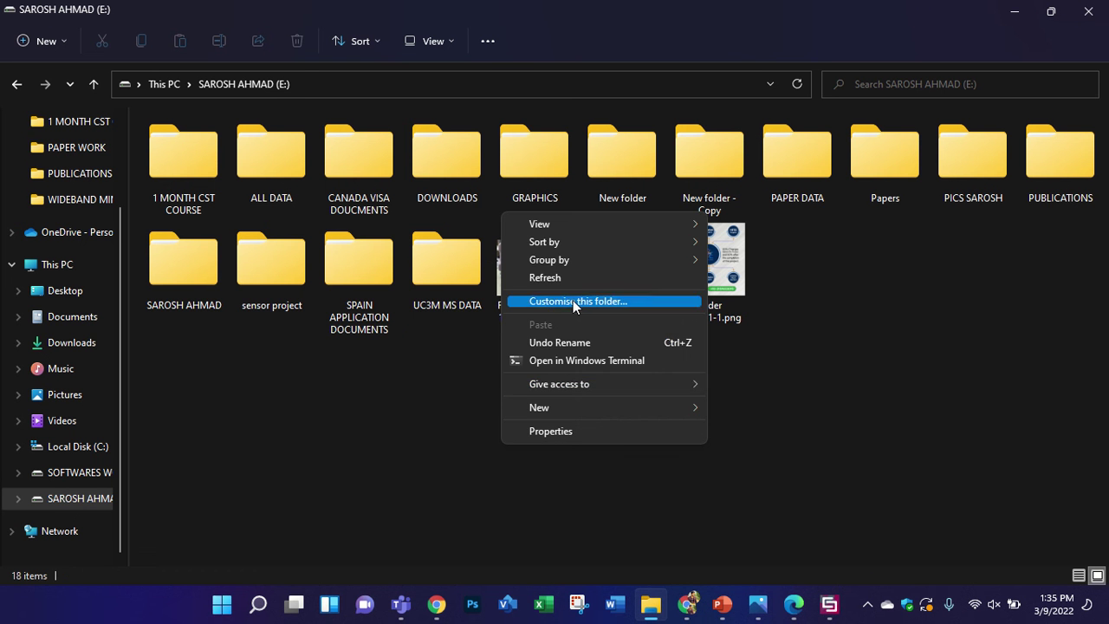
{"action": "left_click", "coordinate": [573, 286]}
{"action": "right_click", "coordinate": [428, 422]}
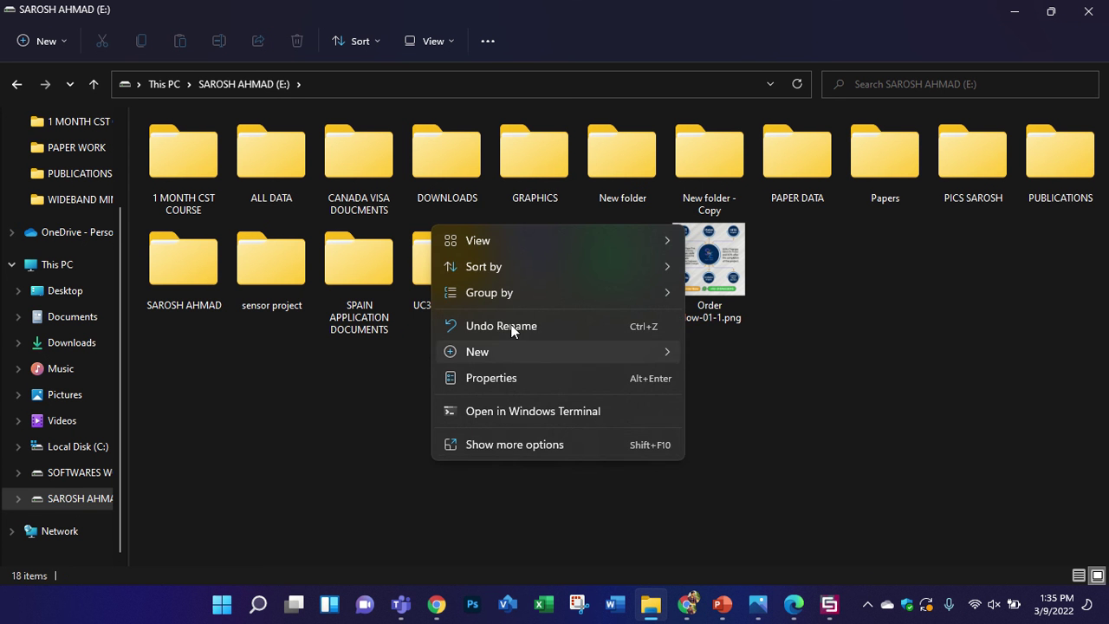
{"action": "left_click", "coordinate": [506, 445]}
{"action": "left_click", "coordinate": [561, 281]}
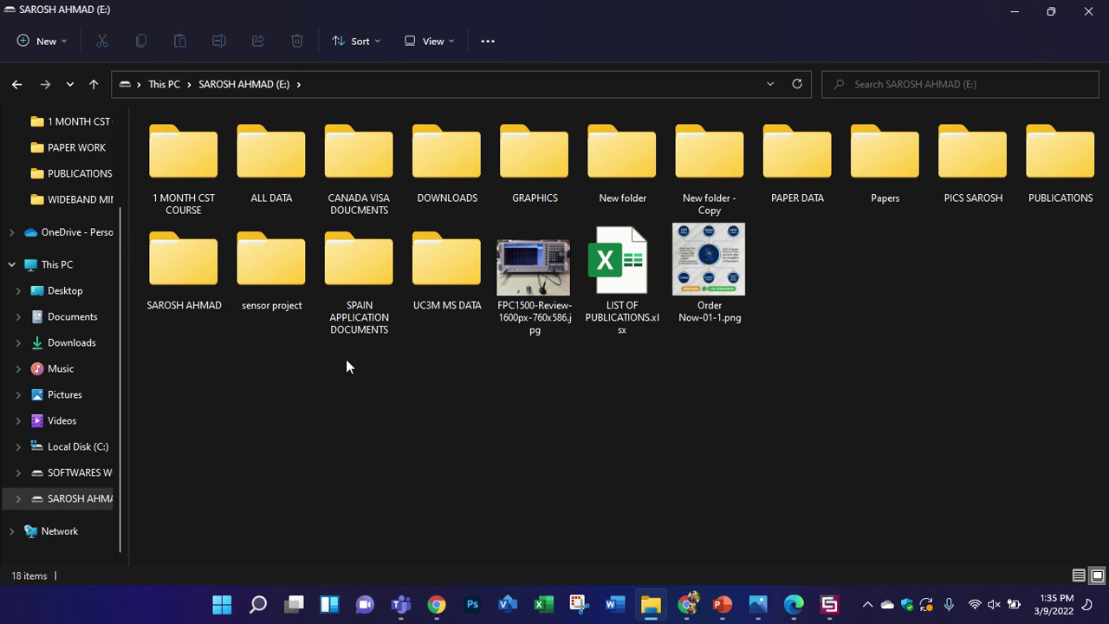
{"action": "left_click", "coordinate": [830, 604]}
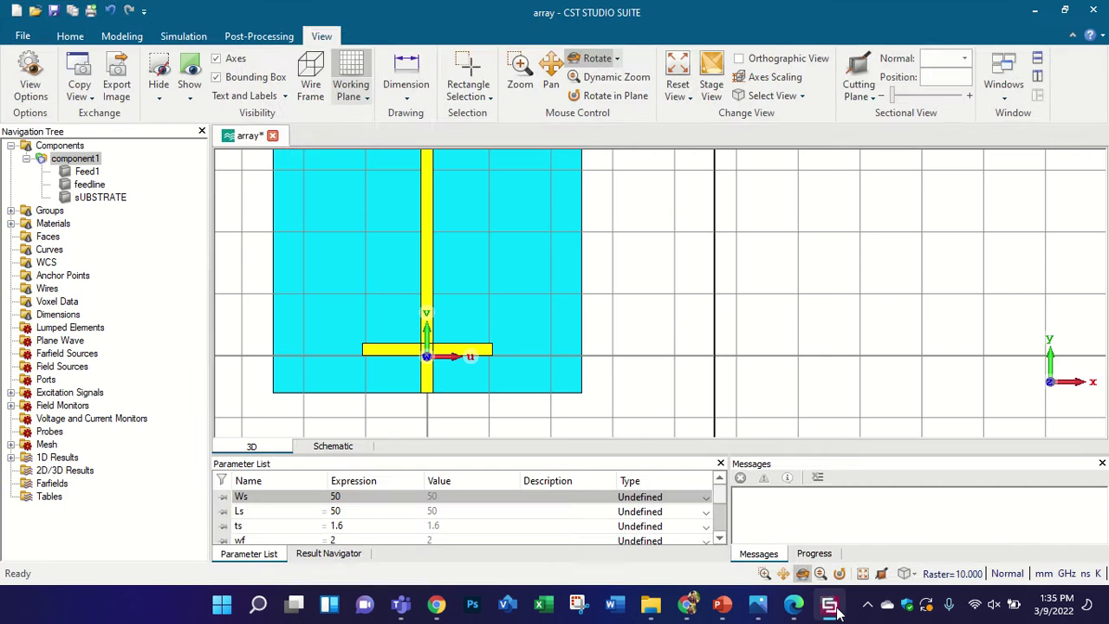
{"action": "left_click", "coordinate": [831, 604]}
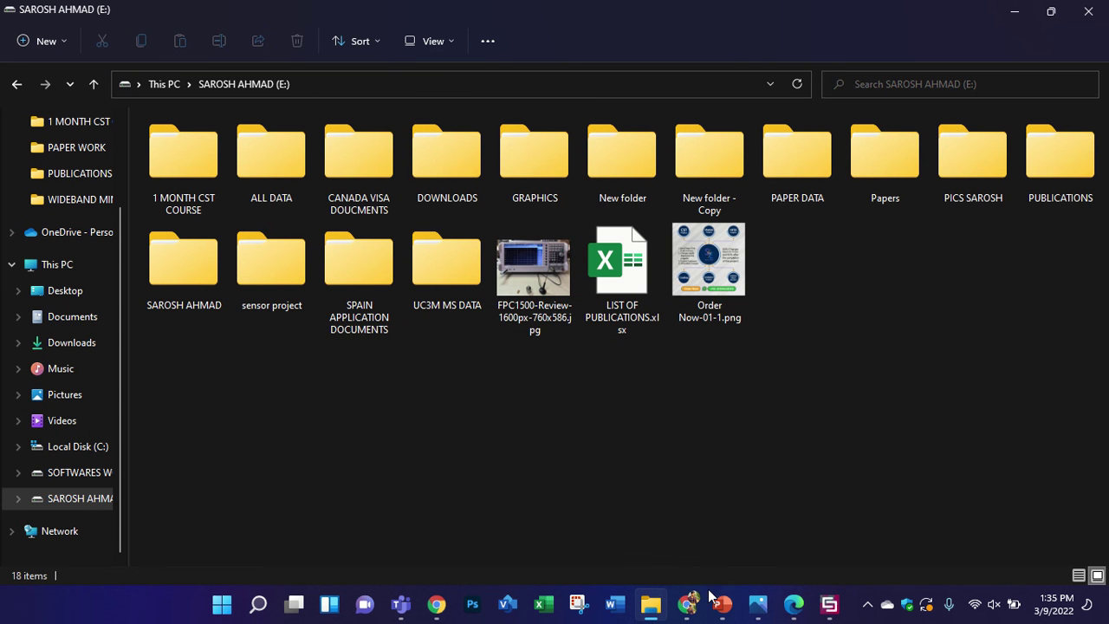
Switch to Gmail in Chrome and fill the new message's recipients with the participants' e-mail addresses from the 1 month training course sheet
{"action": "left_click", "coordinate": [686, 604]}
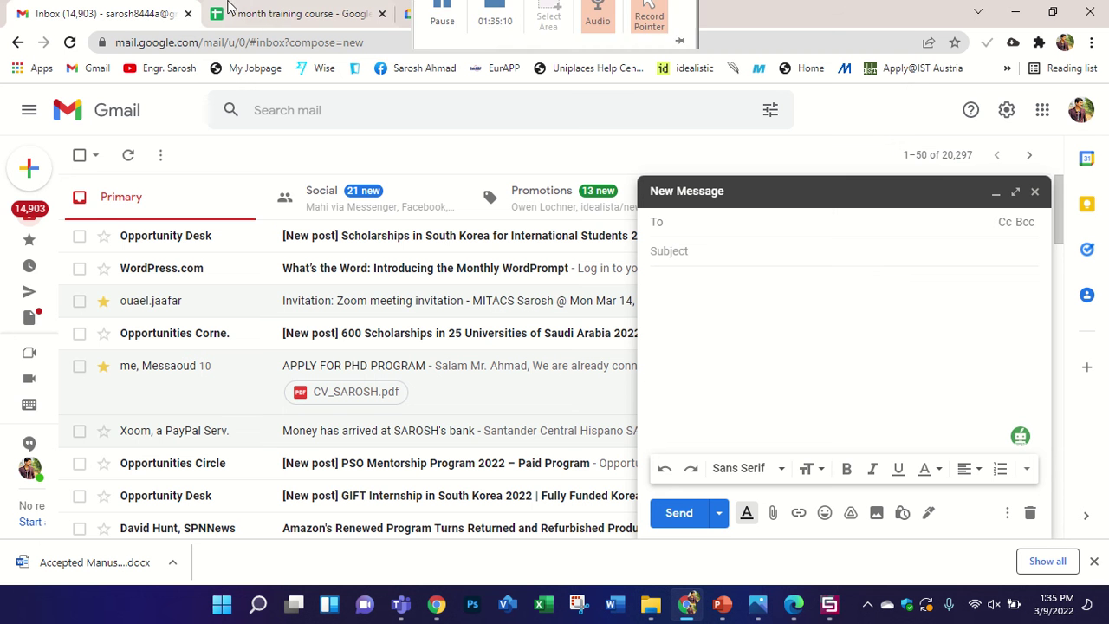
{"action": "left_click", "coordinate": [260, 13]}
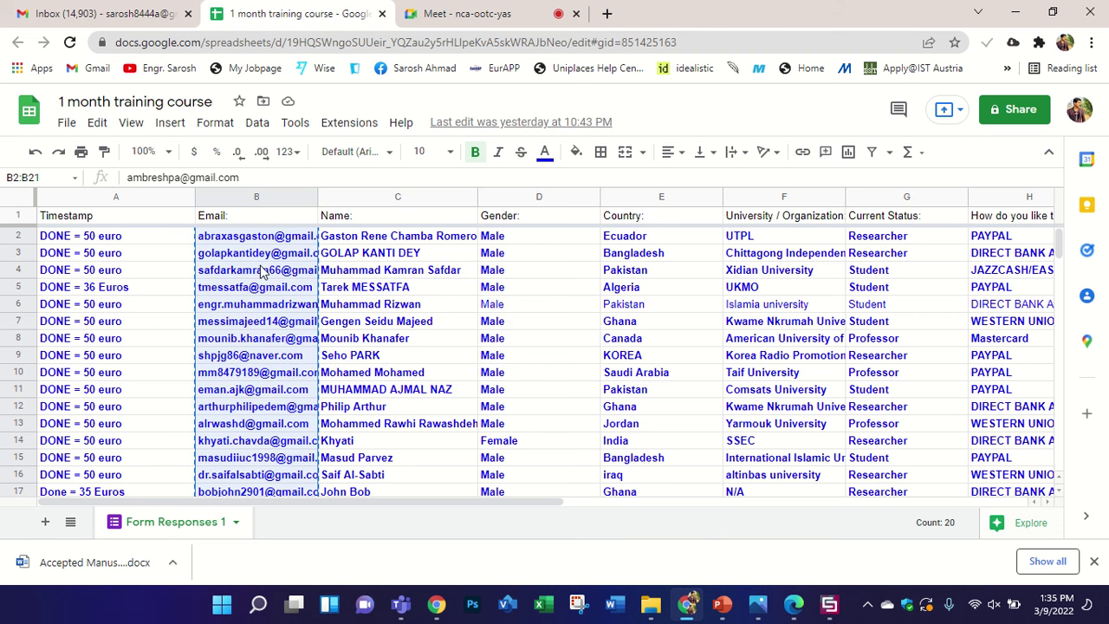
{"action": "scroll", "coordinate": [612, 364], "scroll_direction": "down", "scroll_amount": 1}
{"action": "scroll", "coordinate": [611, 364], "scroll_direction": "down", "scroll_amount": 1}
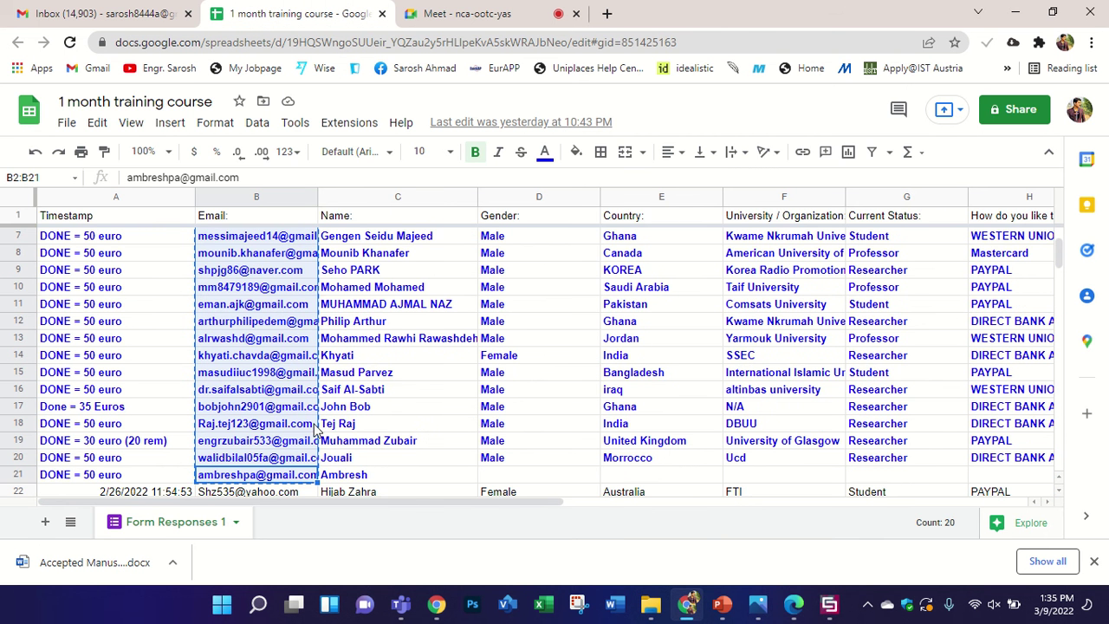
{"action": "left_click", "coordinate": [38, 9]}
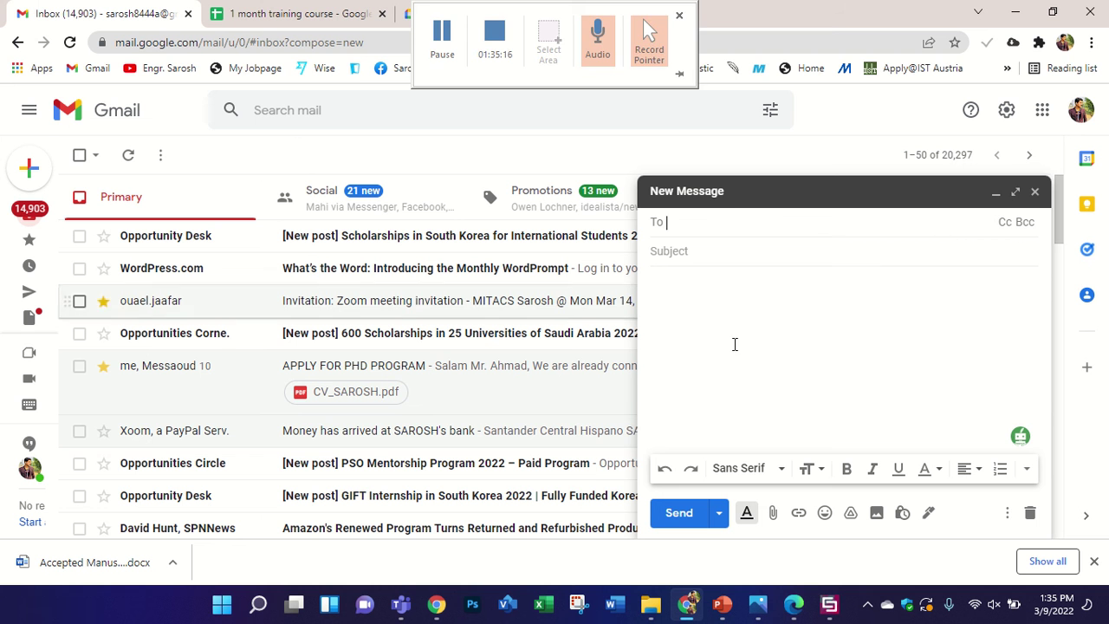
{"action": "key", "text": "ctrl+v"}
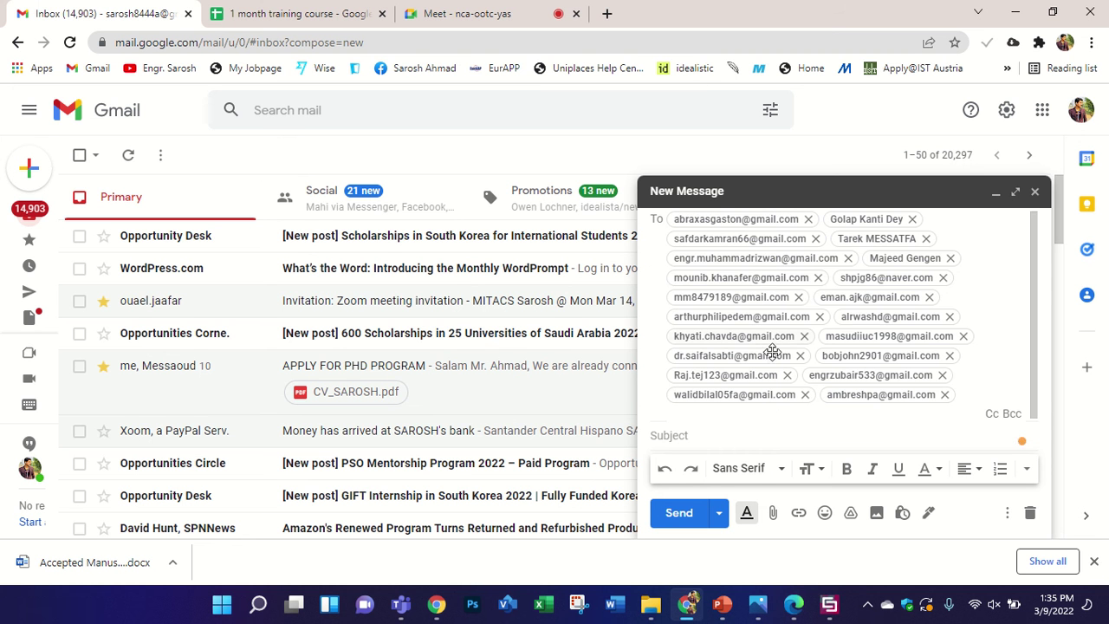
{"action": "left_click", "coordinate": [762, 436]}
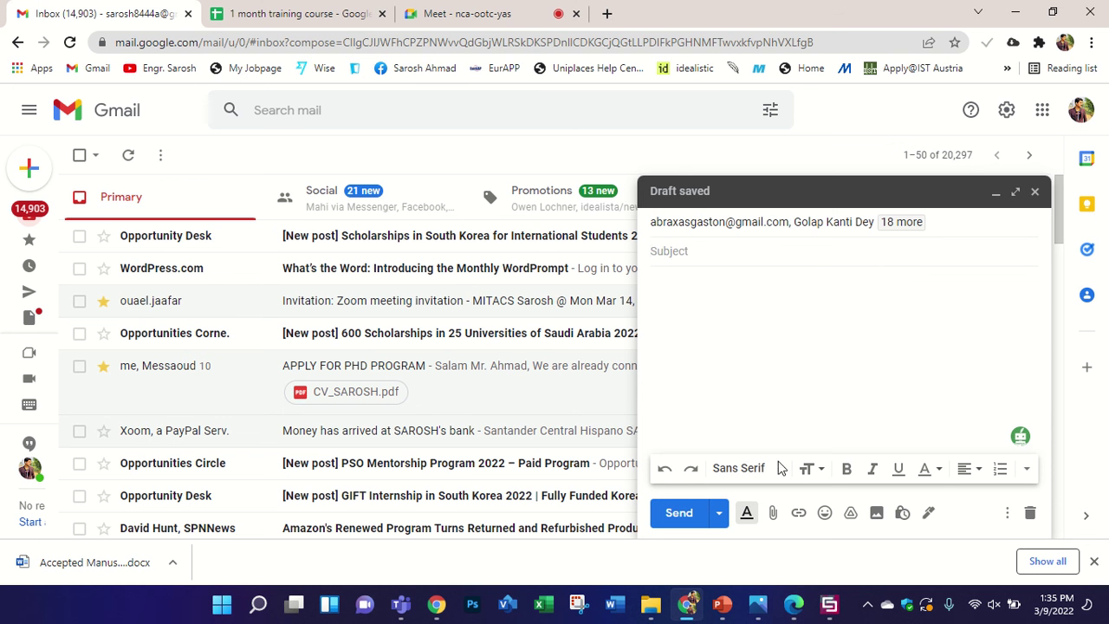
Return to CST Studio Suite and examine the array project in its 3D and schematic views
{"action": "left_click", "coordinate": [830, 611]}
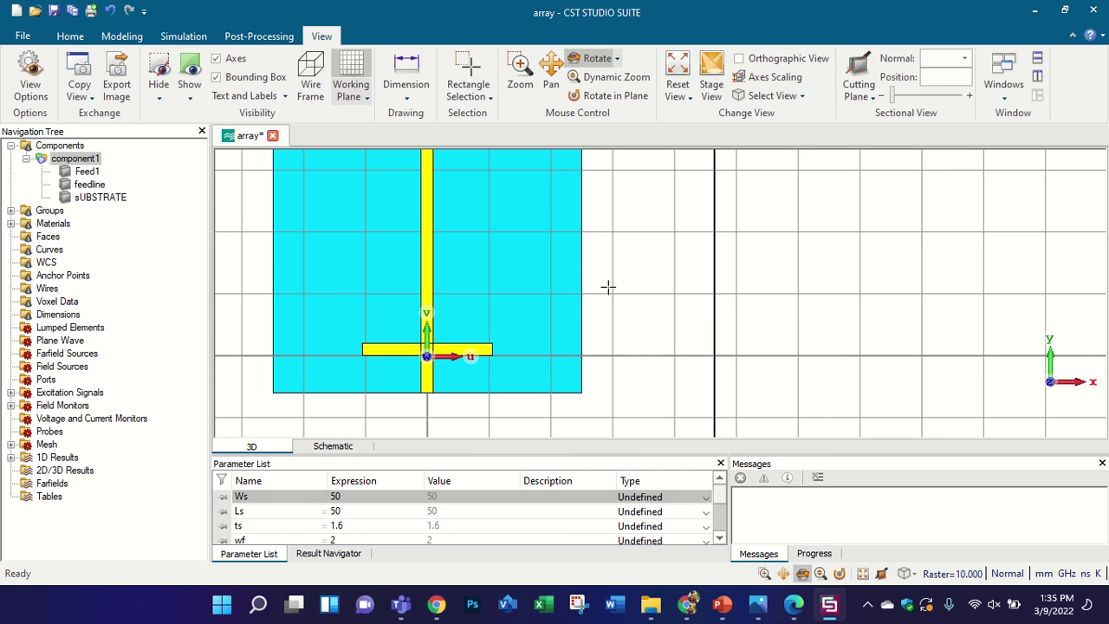
{"action": "scroll", "coordinate": [602, 290], "scroll_direction": "up", "scroll_amount": 6}
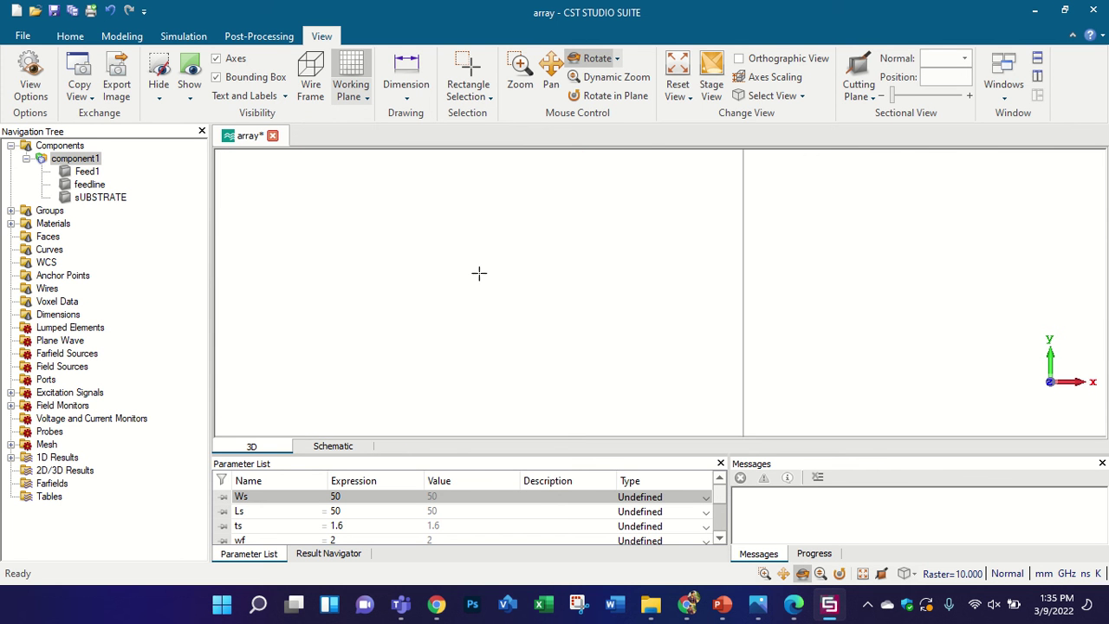
{"action": "scroll", "coordinate": [476, 274], "scroll_direction": "down", "scroll_amount": 1}
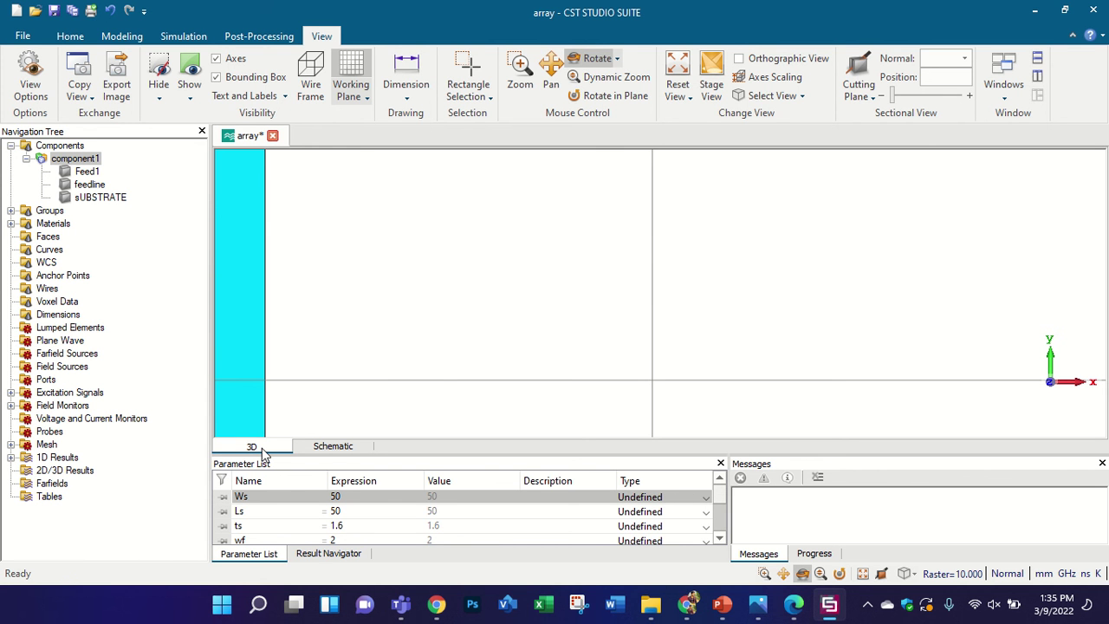
{"action": "left_click", "coordinate": [84, 42]}
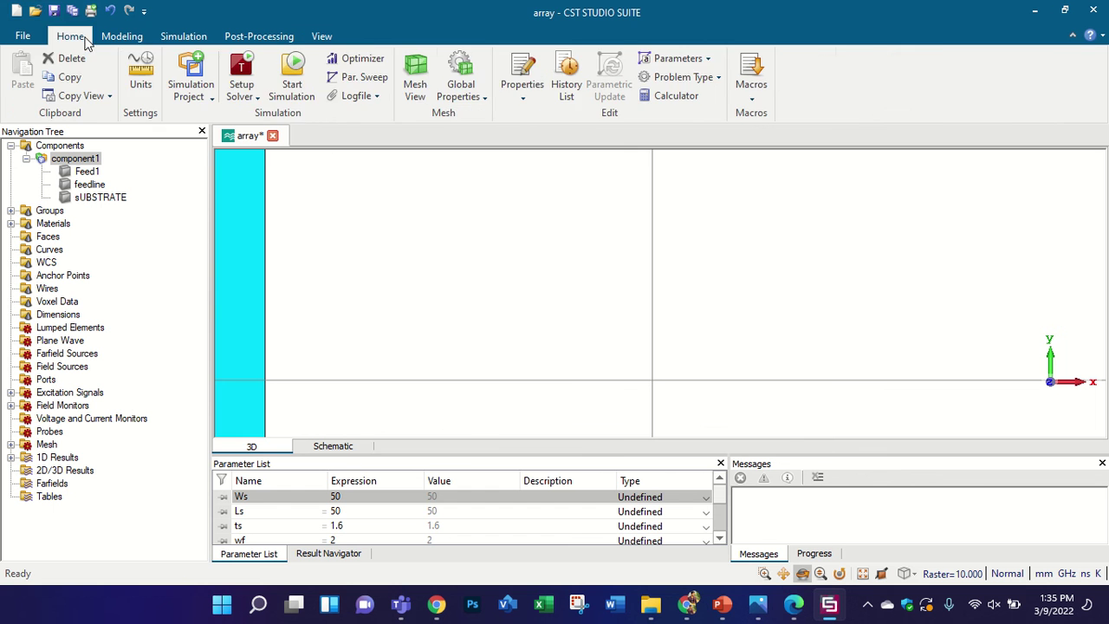
{"action": "left_click", "coordinate": [117, 39]}
{"action": "left_click", "coordinate": [73, 41]}
{"action": "left_click", "coordinate": [345, 448]}
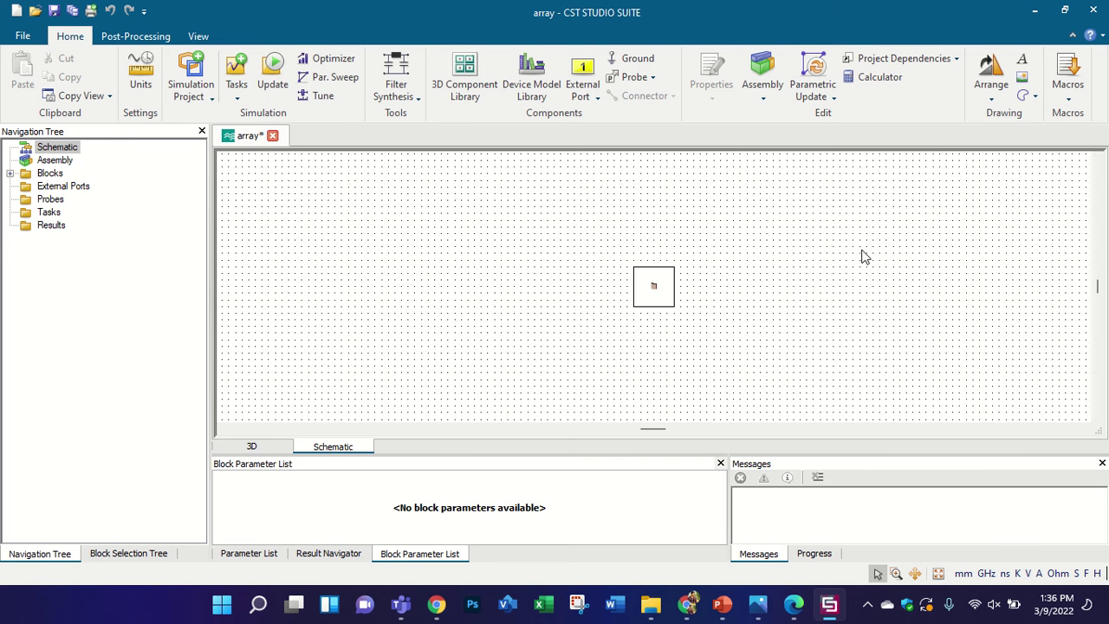
{"action": "scroll", "coordinate": [780, 295], "scroll_direction": "up", "scroll_amount": 3}
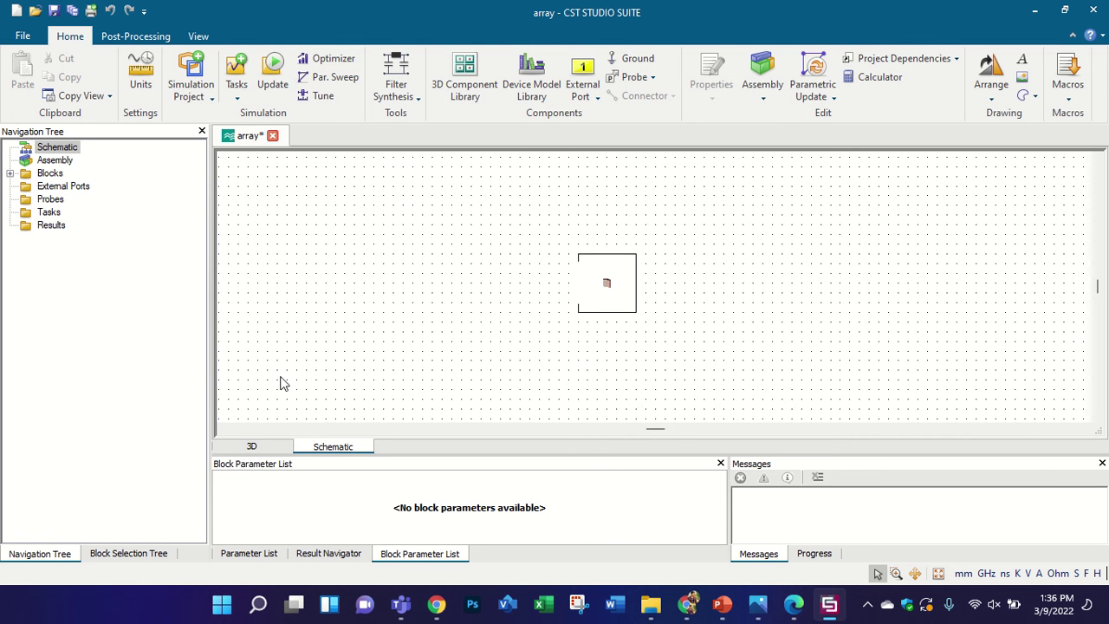
{"action": "left_click", "coordinate": [270, 449]}
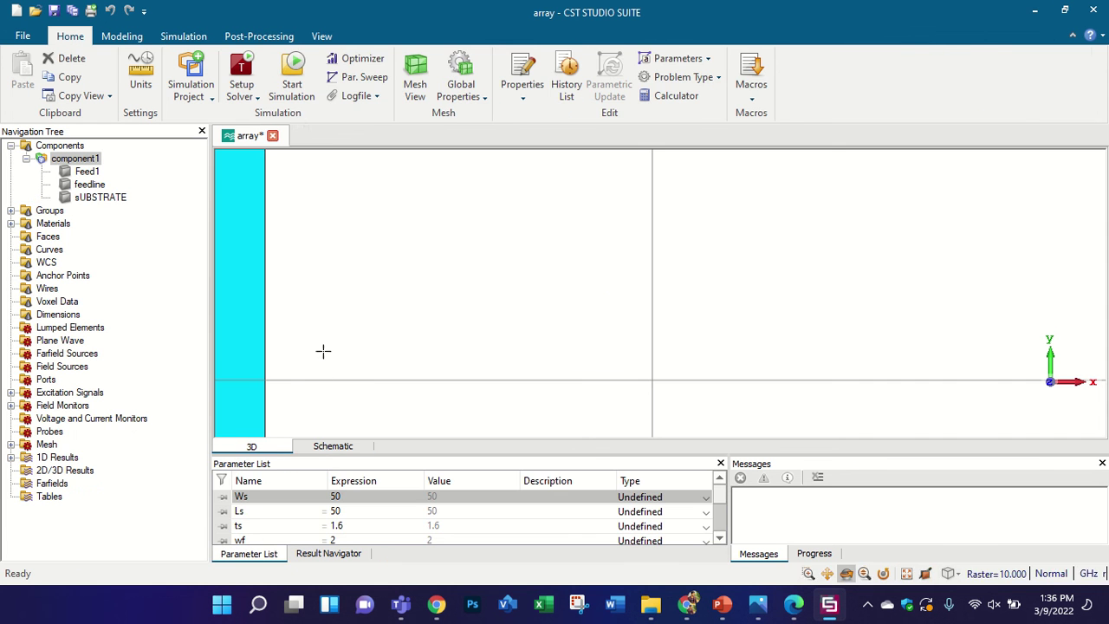
{"action": "left_click", "coordinate": [332, 447]}
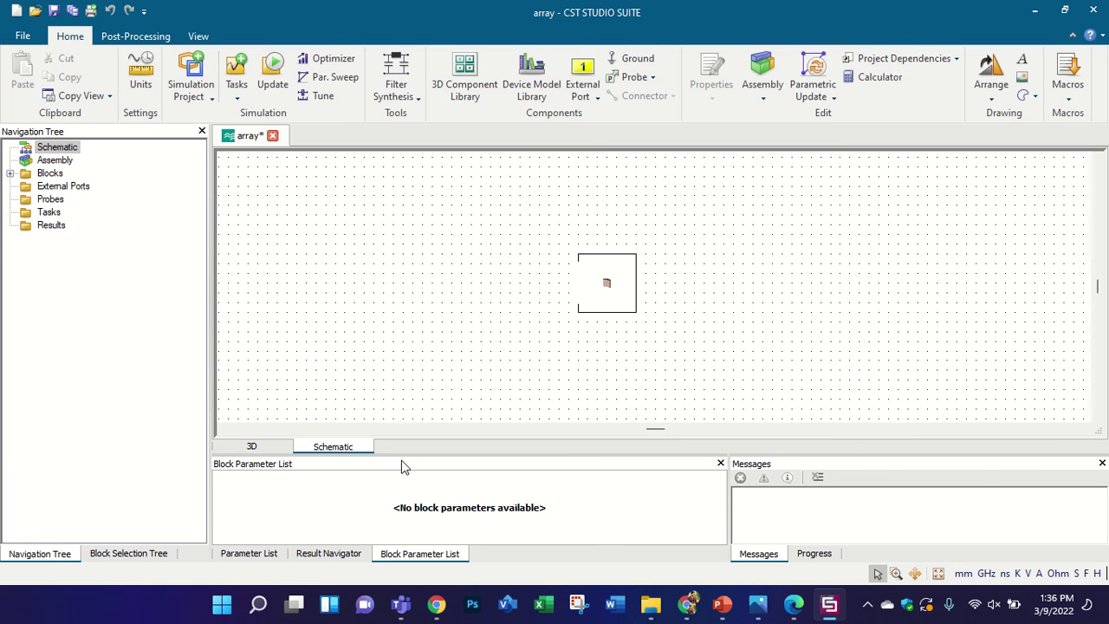
{"action": "left_click", "coordinate": [260, 446]}
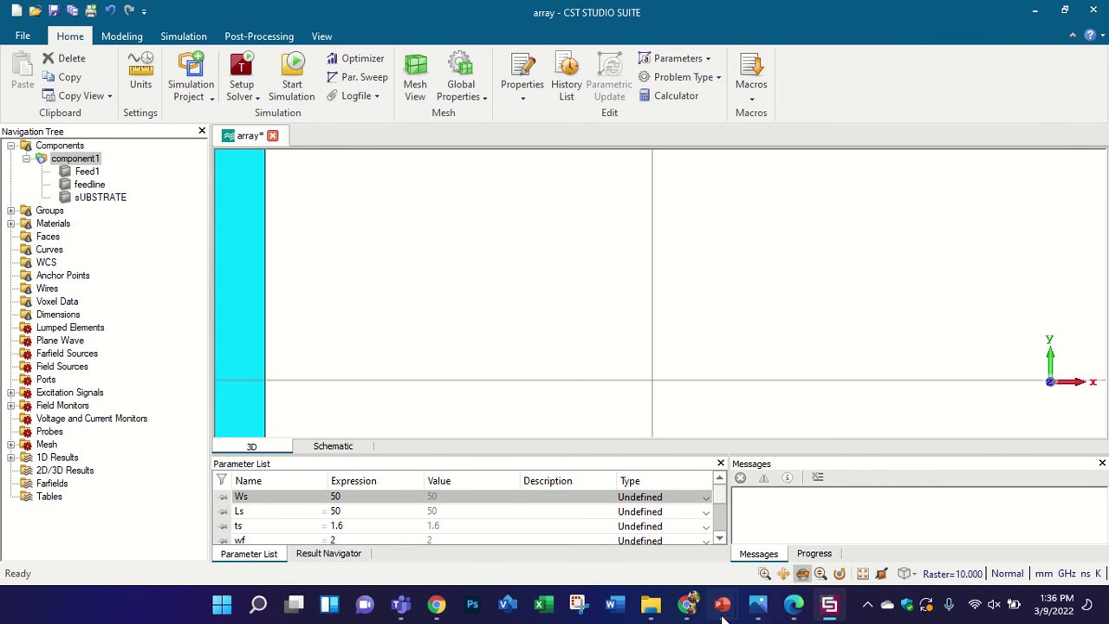
Switch to File Explorer and browse the ALL DATA folder's DRA ANTENNA and DRA PAPERS subfolders
{"action": "mouse_move", "coordinate": [724, 611]}
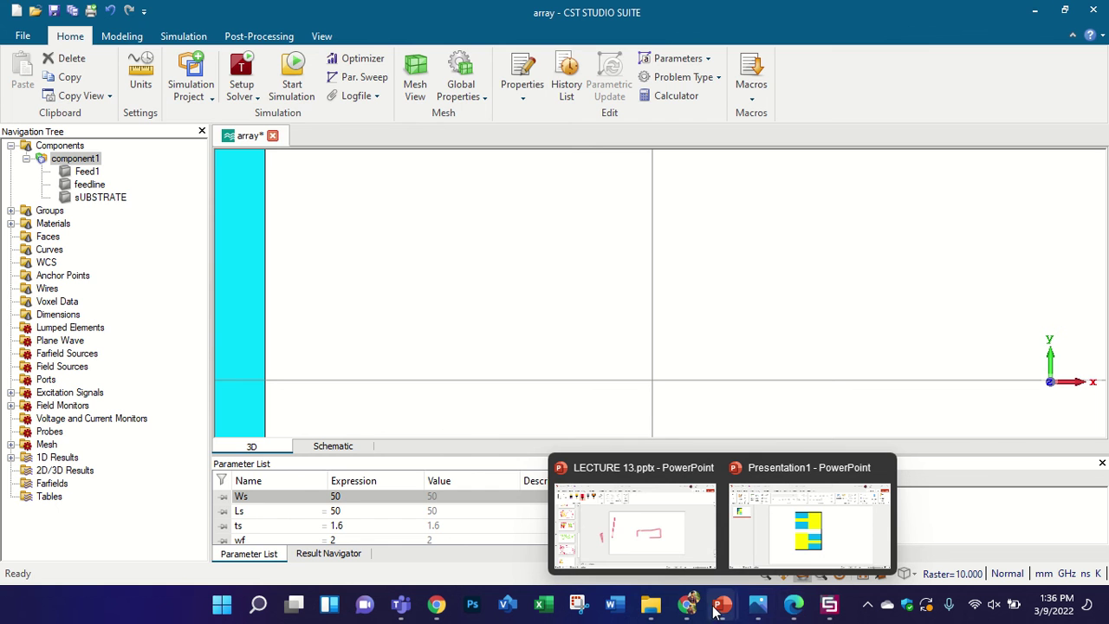
{"action": "left_click", "coordinate": [651, 604]}
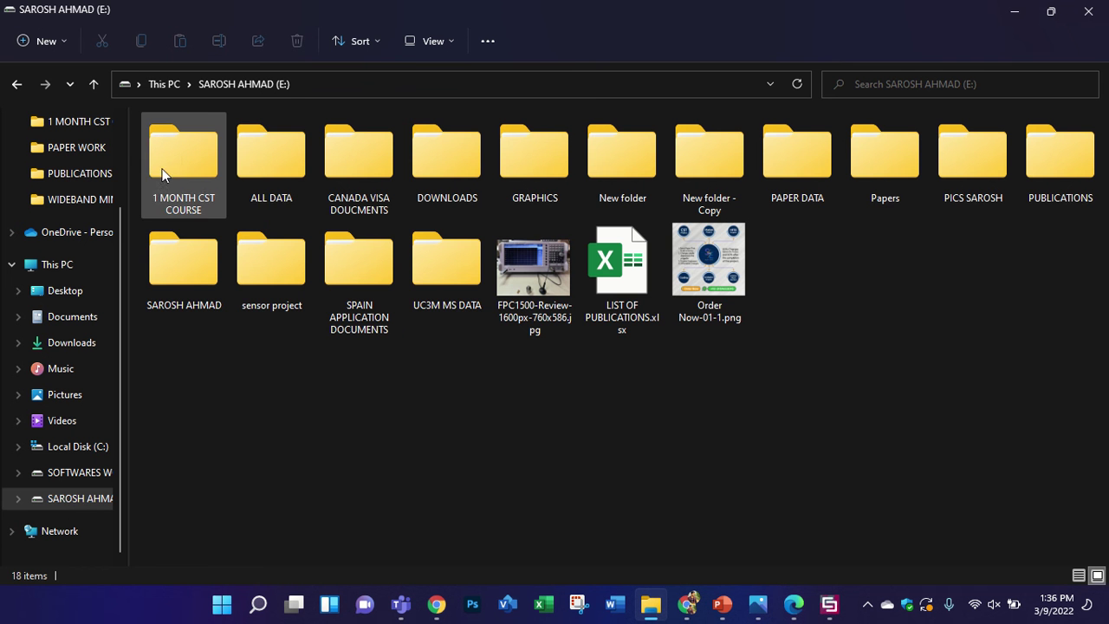
{"action": "double_click", "coordinate": [271, 152]}
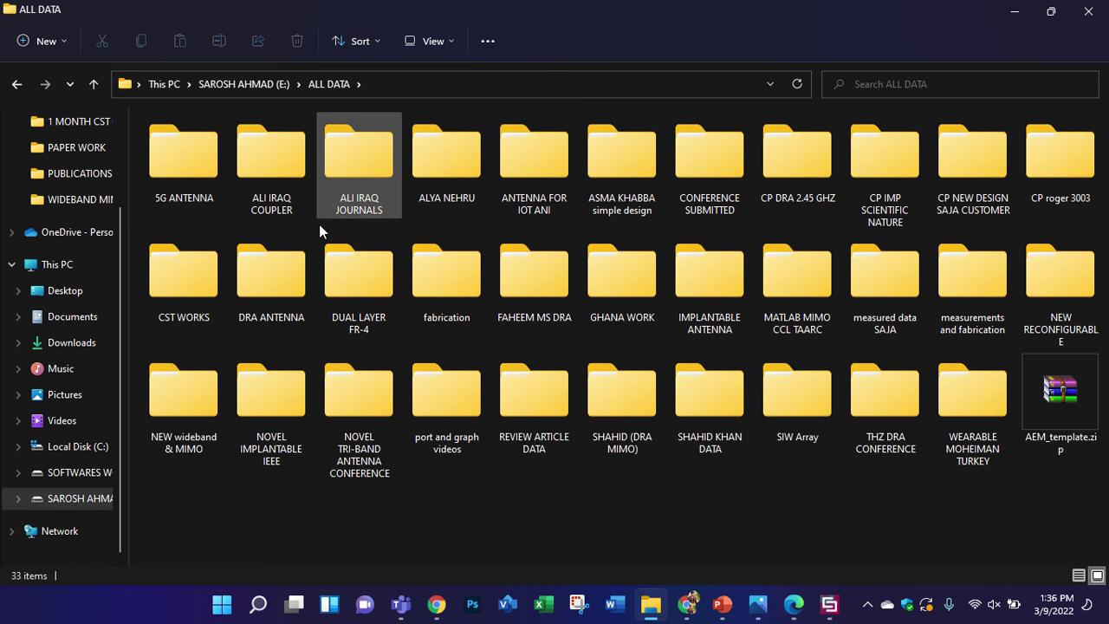
{"action": "double_click", "coordinate": [306, 255]}
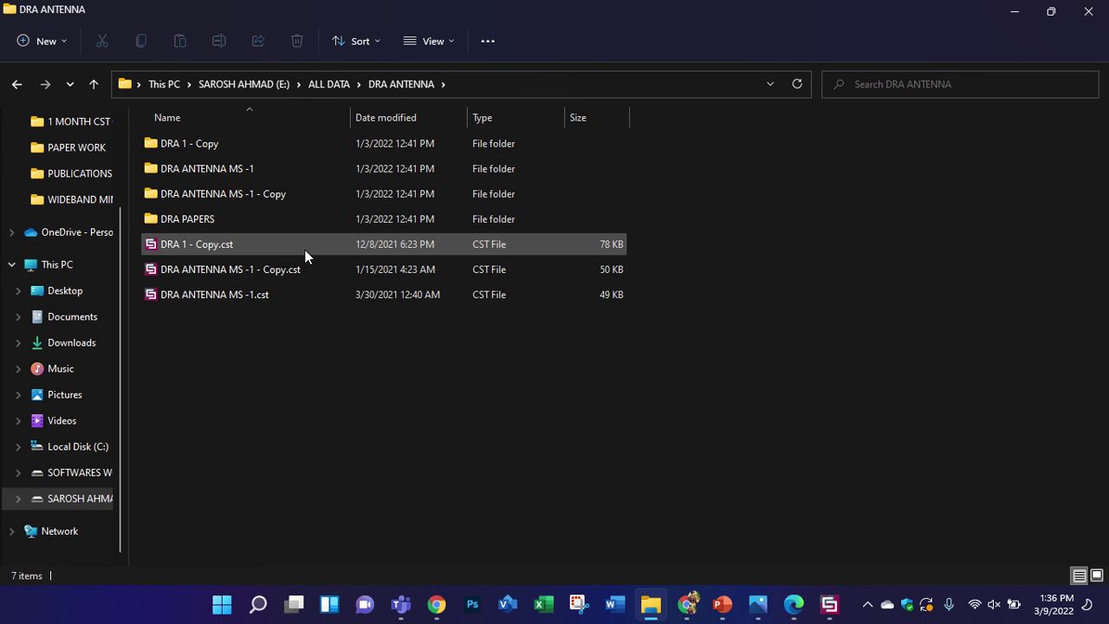
{"action": "double_click", "coordinate": [296, 220]}
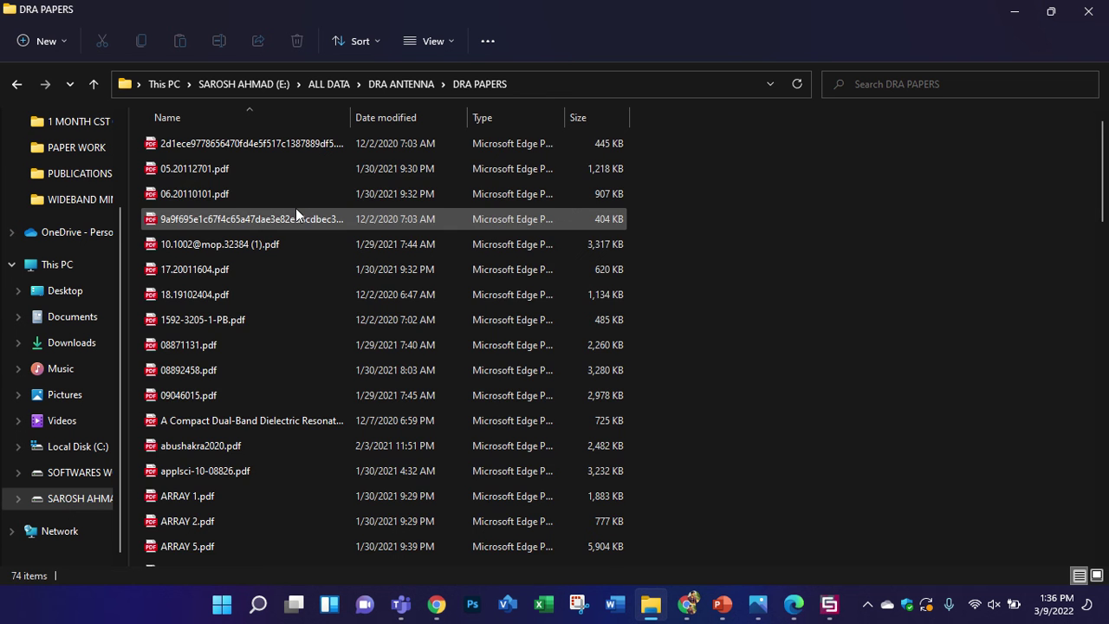
{"action": "key", "text": "alt+Left"}
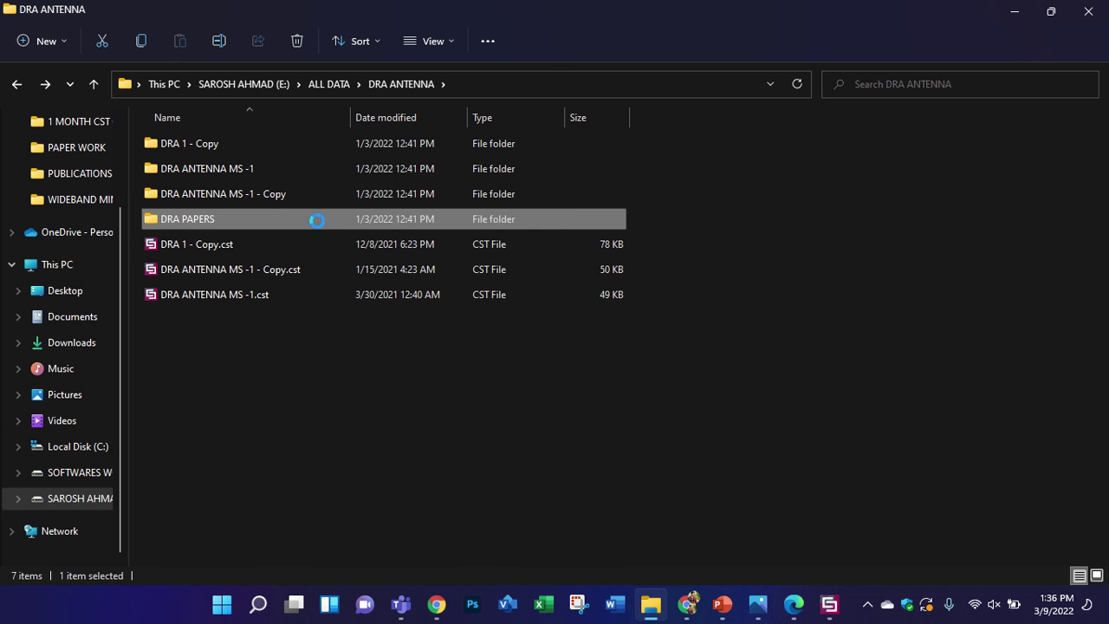
{"action": "right_click", "coordinate": [320, 222]}
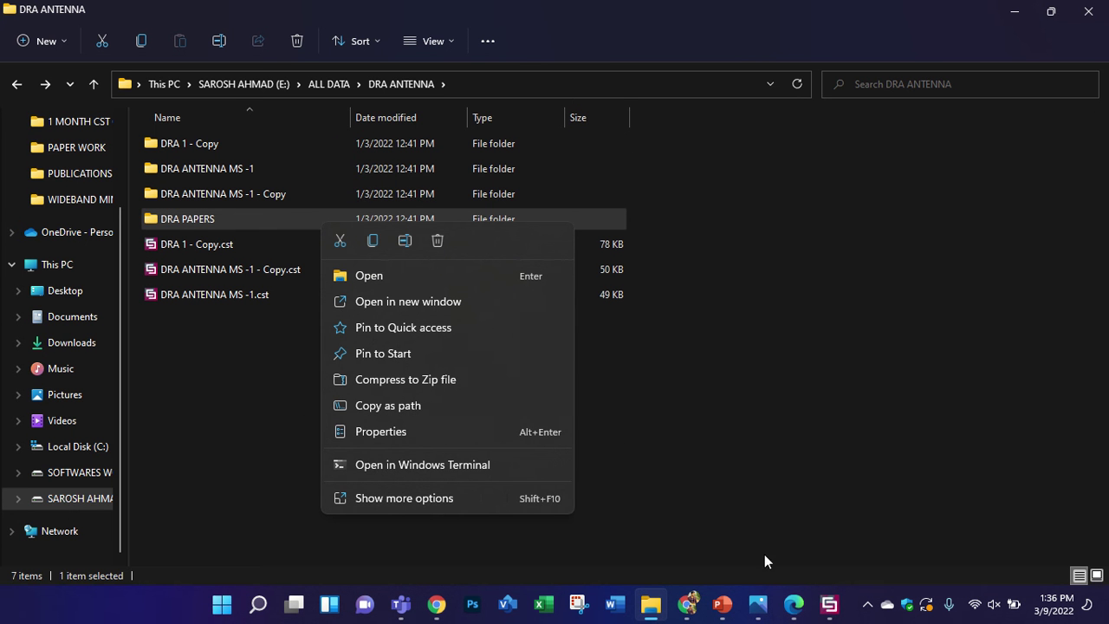
{"action": "left_click", "coordinate": [830, 604]}
{"action": "left_click", "coordinate": [830, 604]}
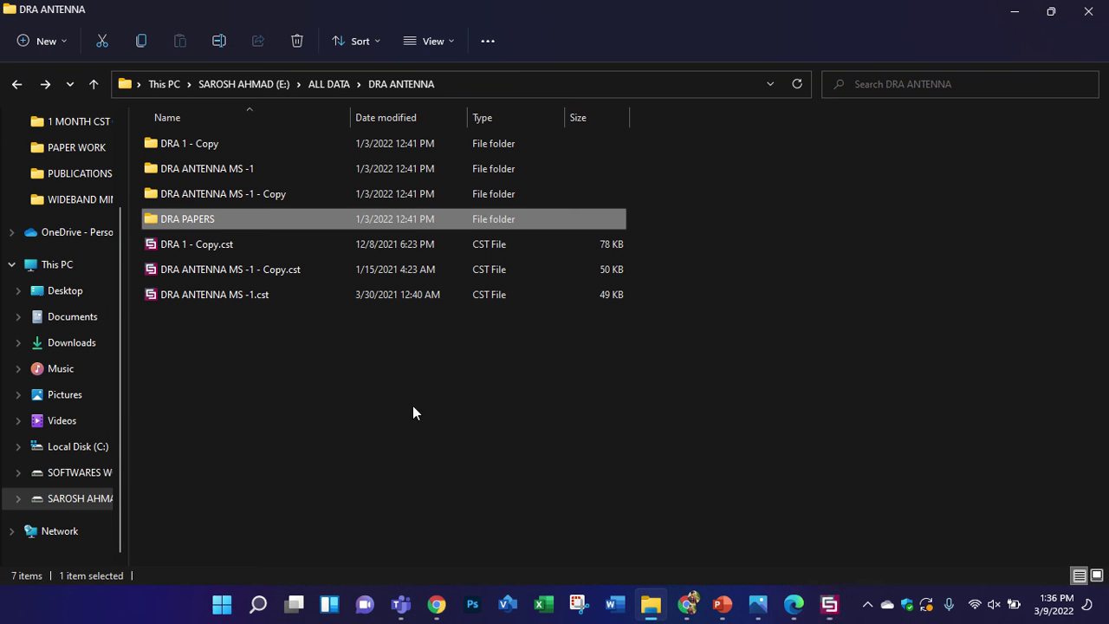
{"action": "left_click", "coordinate": [832, 605]}
Check REVISED TIMETABLE.png in Photos and return to the array project's schematic in CST Studio Suite
{"action": "left_click", "coordinate": [759, 604]}
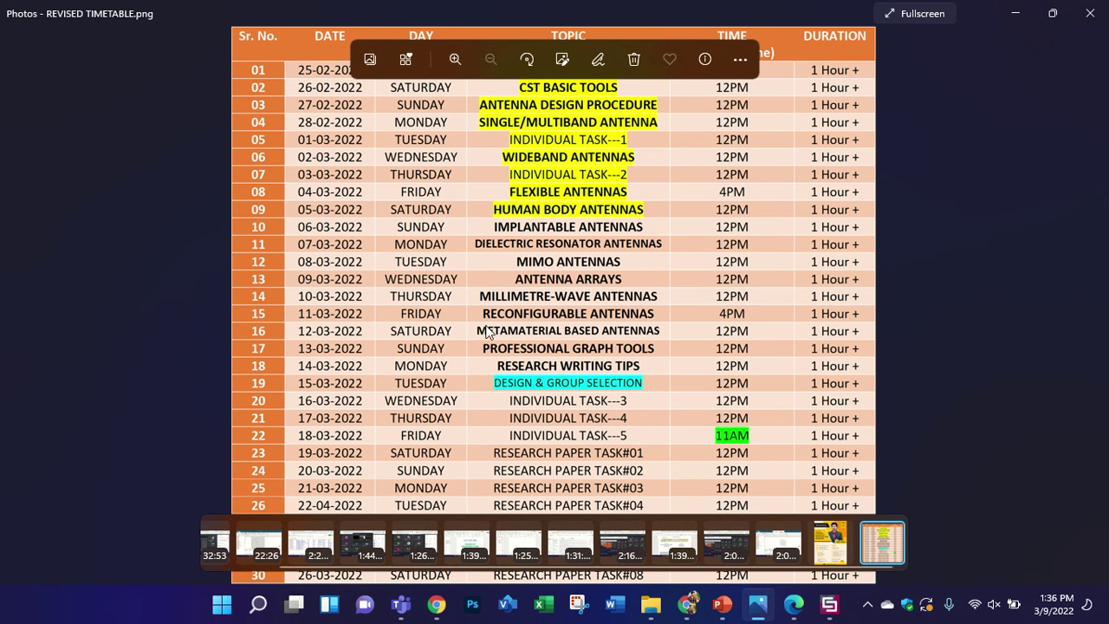
{"action": "left_click", "coordinate": [830, 604]}
{"action": "left_click", "coordinate": [346, 447]}
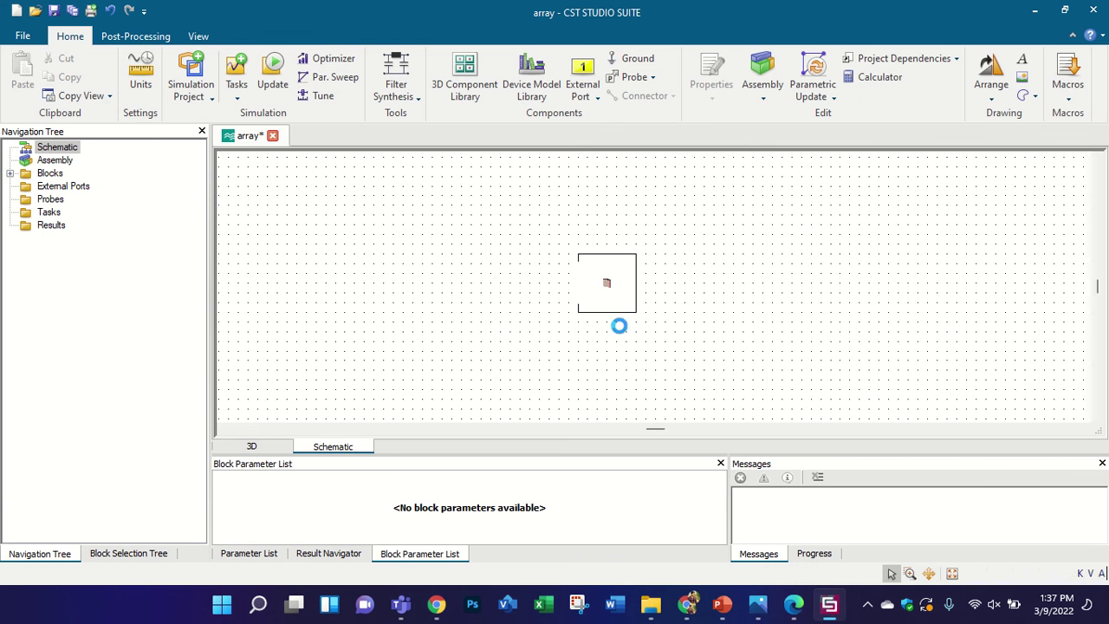
Show the array project's 3D view, then switch to File Explorer and compress the DRA PAPERS folder to a ZIP file
{"action": "left_click", "coordinate": [251, 447]}
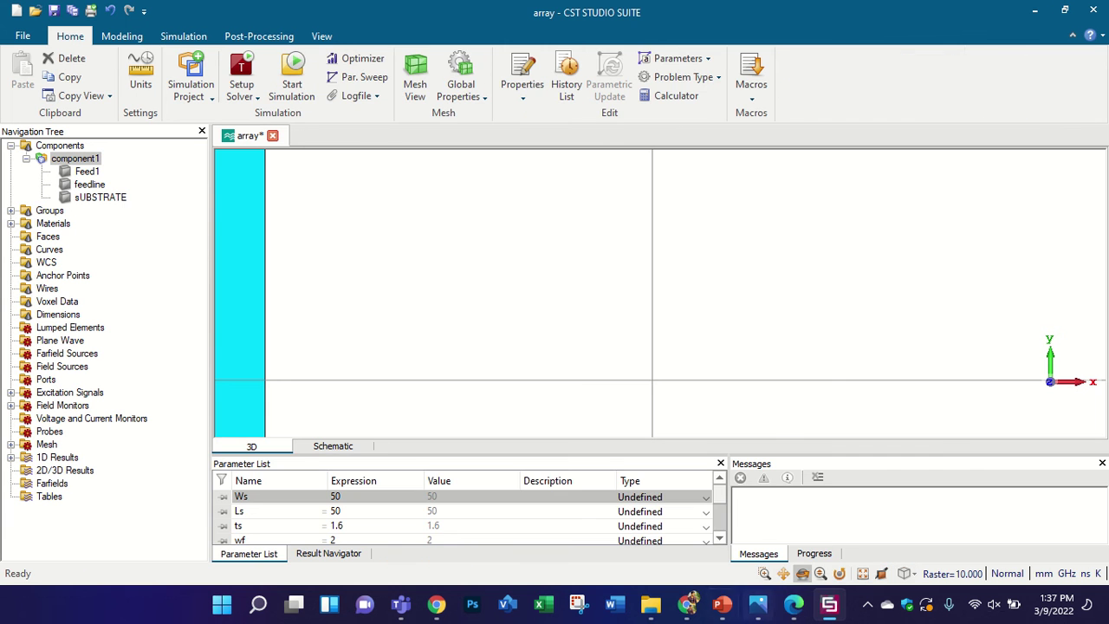
{"action": "left_click", "coordinate": [690, 606]}
{"action": "left_click", "coordinate": [651, 606]}
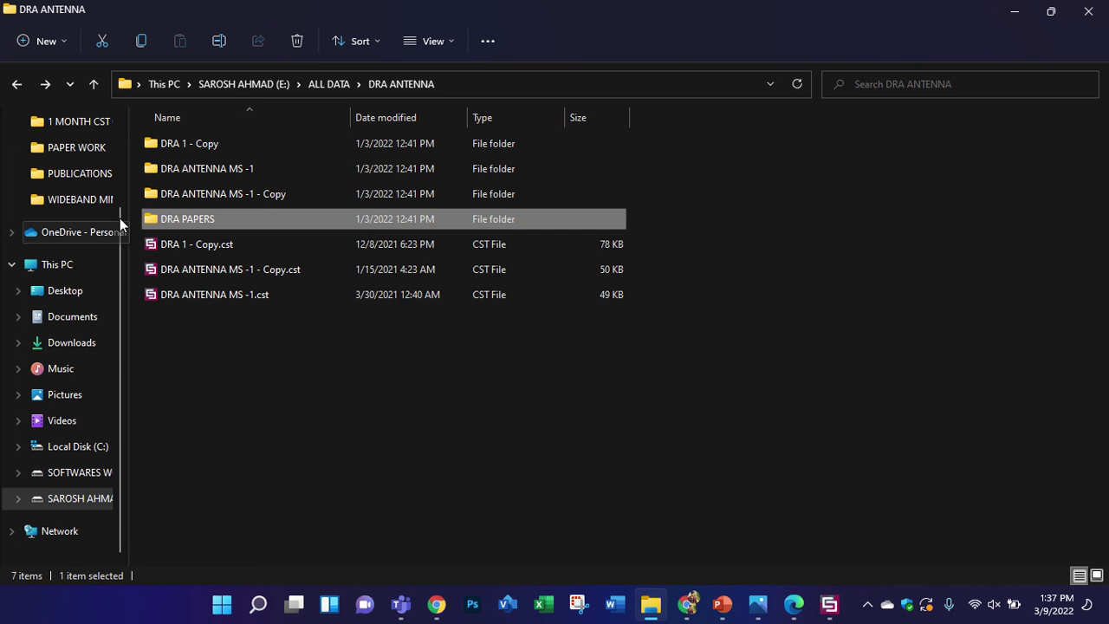
{"action": "right_click", "coordinate": [198, 218]}
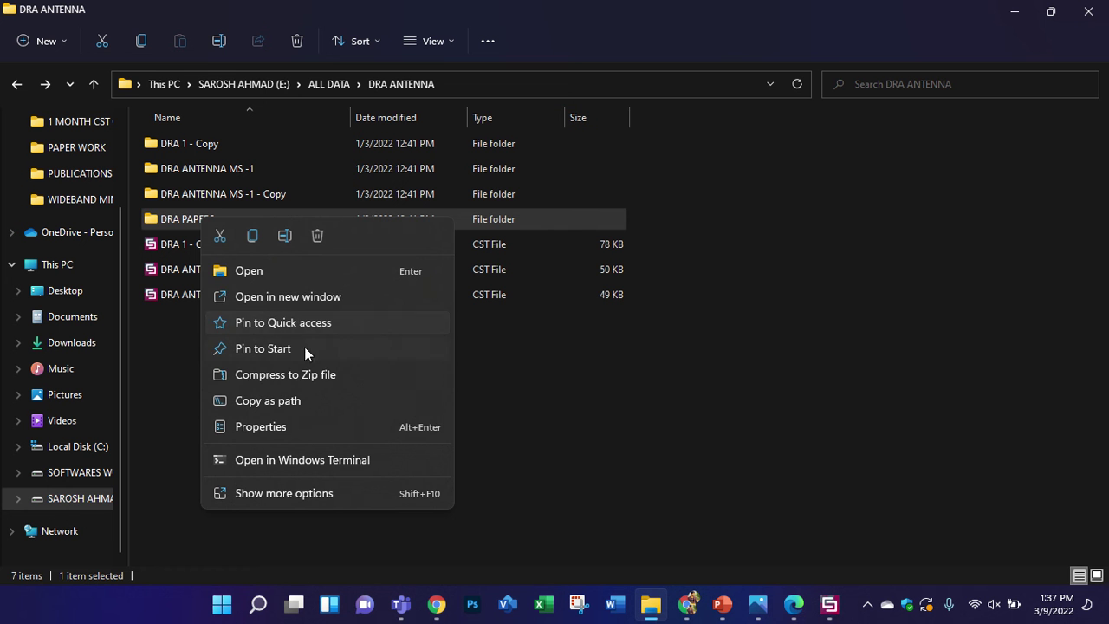
{"action": "left_click", "coordinate": [300, 374]}
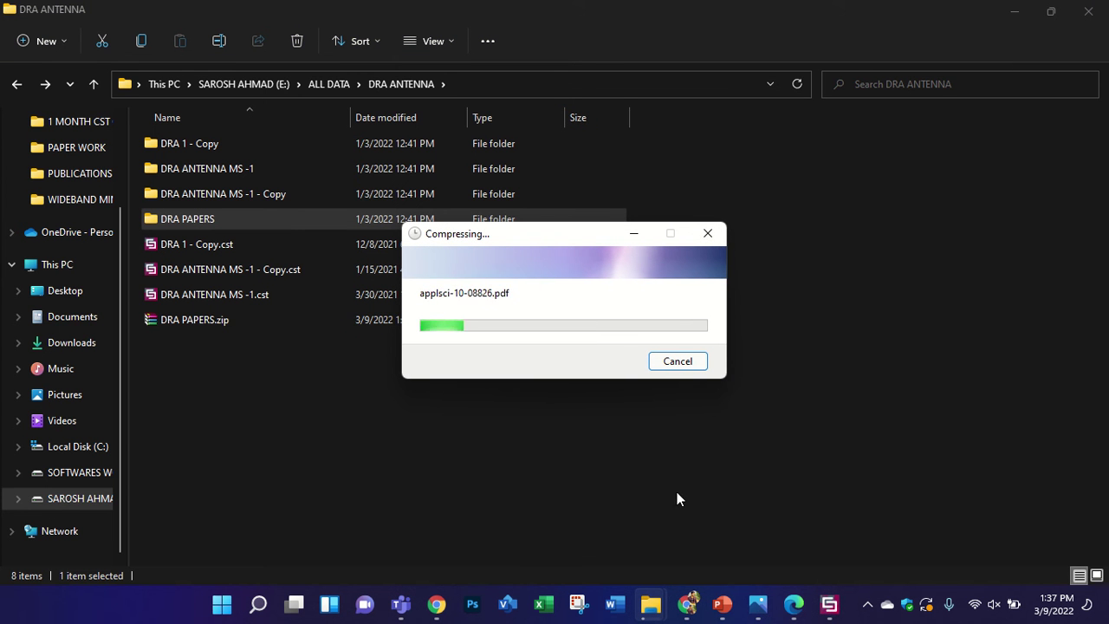
Switch to REVISED TIMETABLE.png in Photos and inspect the topics scheduled around the Millimetre-Wave Antennas row
{"action": "left_click", "coordinate": [755, 604]}
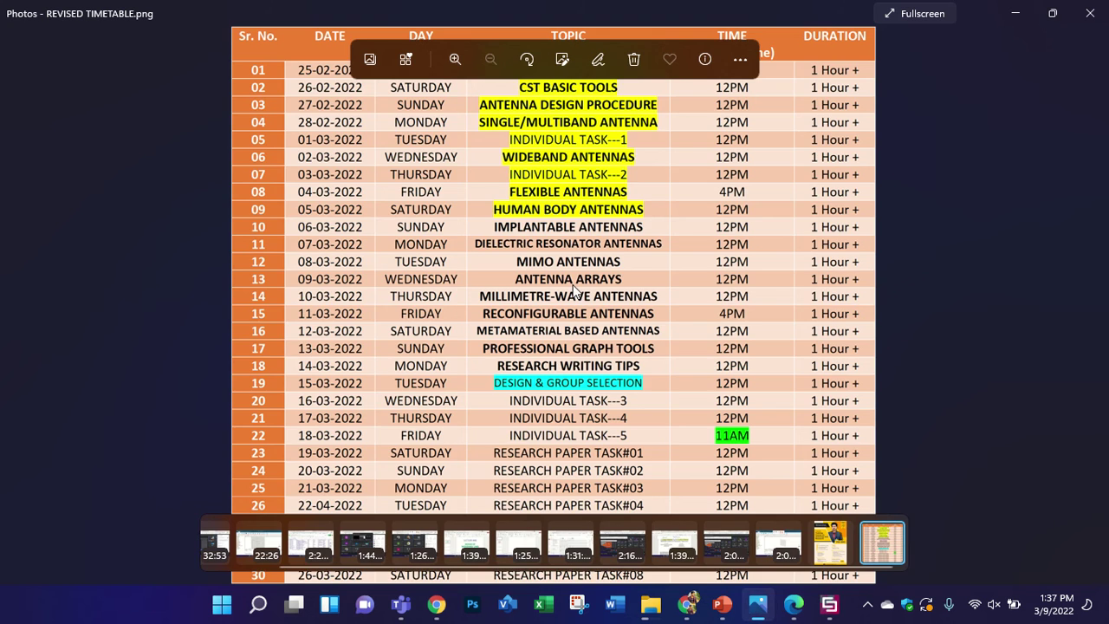
{"action": "scroll", "coordinate": [524, 282], "scroll_direction": "up", "scroll_amount": 4}
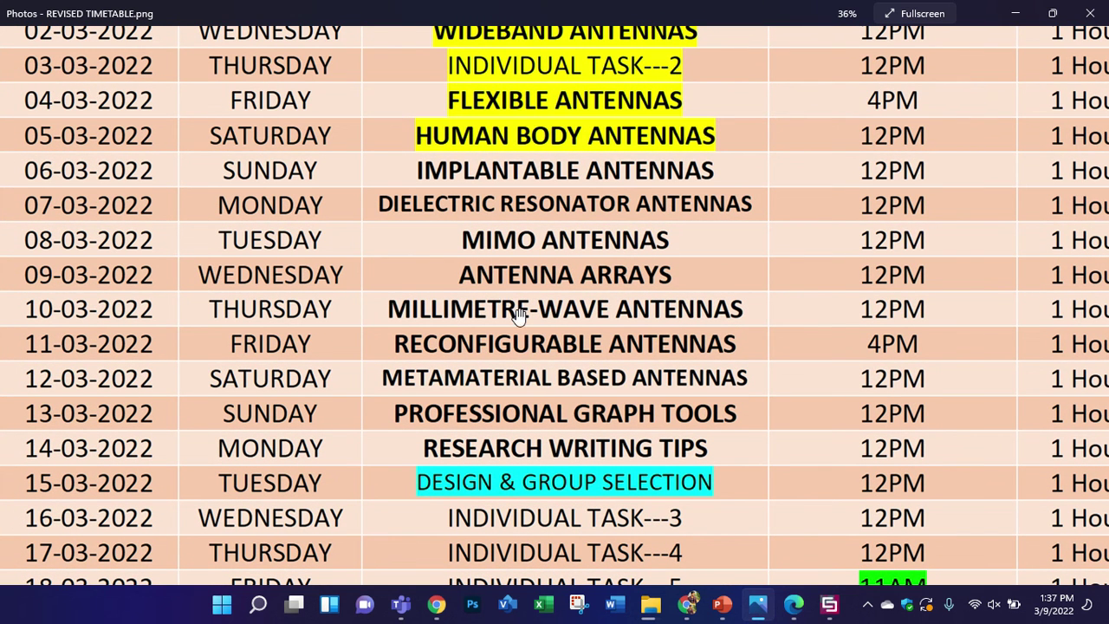
{"action": "left_click_drag", "start_coordinate": [505, 303], "coordinate": [502, 317]}
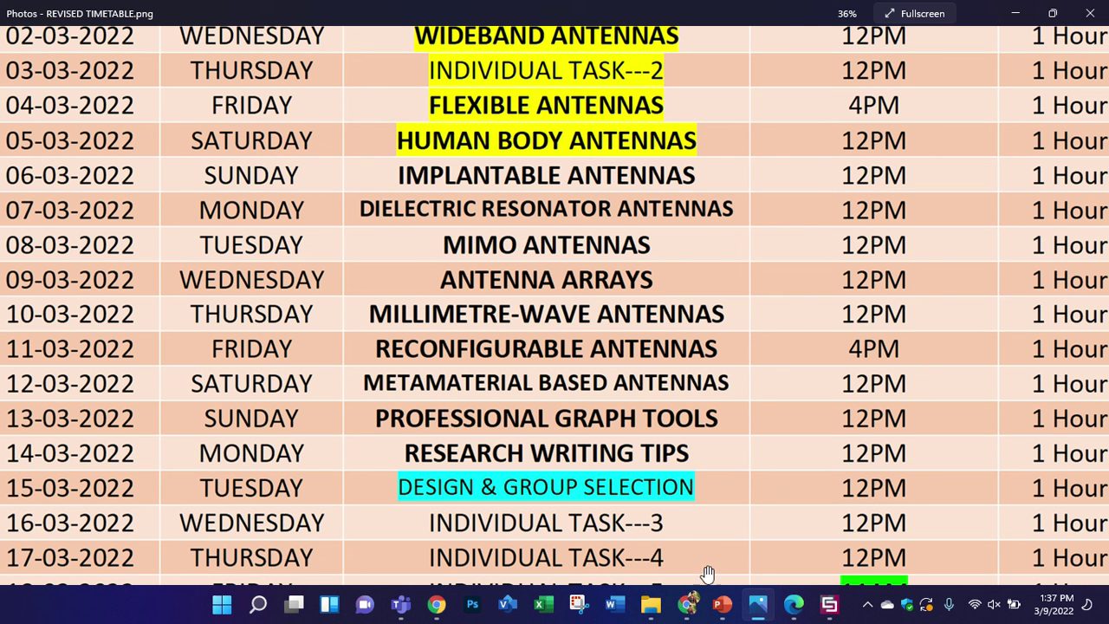
Switch to the Millimetre-Wave Tri-Band Antenna paper in Edge and examine the reflection coefficient graph in Figure 2
{"action": "left_click", "coordinate": [794, 604]}
{"action": "left_click", "coordinate": [325, 13]}
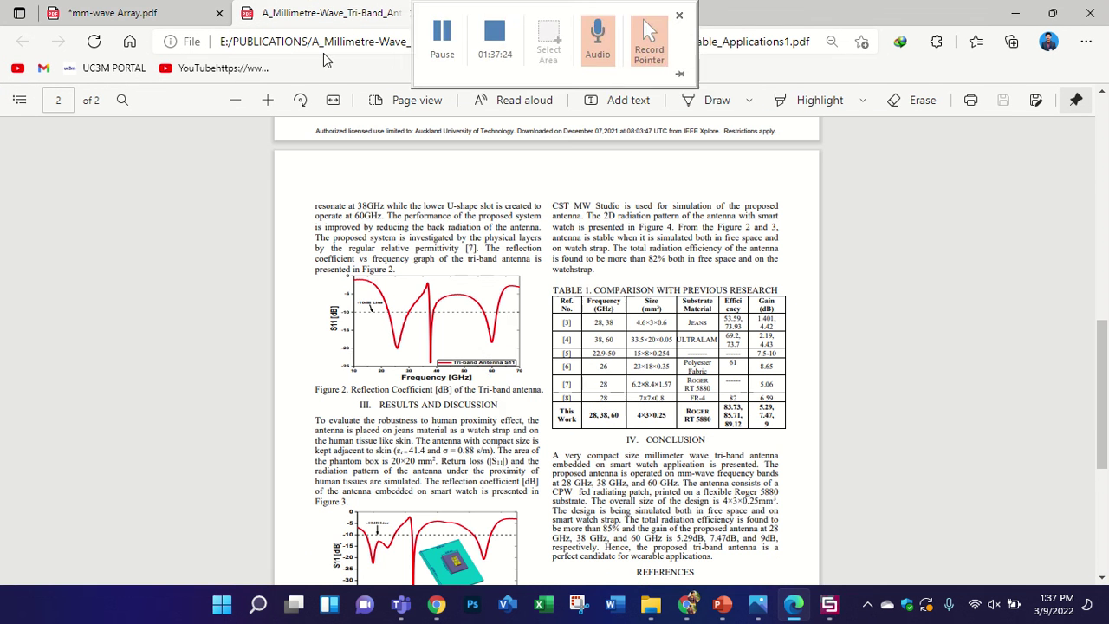
{"action": "scroll", "coordinate": [397, 362], "scroll_direction": "up", "scroll_amount": 3, "text": "ctrl"}
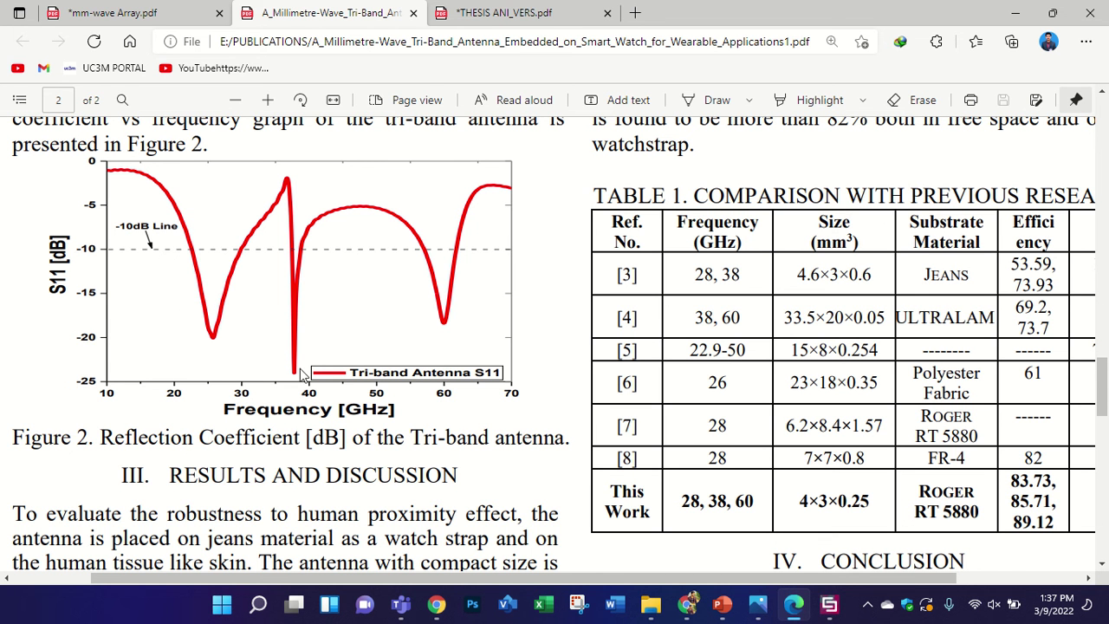
{"action": "scroll", "coordinate": [440, 369], "scroll_direction": "up", "scroll_amount": 1}
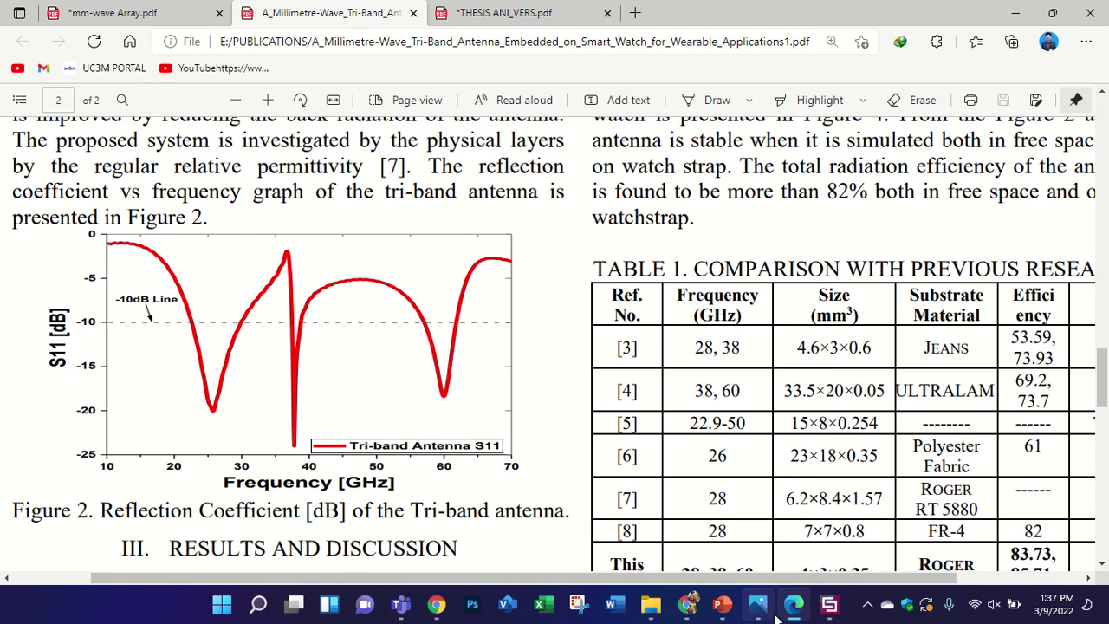
Return to File Explorer, open DRA PAPERS.zip in WinRAR and show the contents of its DRA PAPERS folder
{"action": "left_click", "coordinate": [650, 604]}
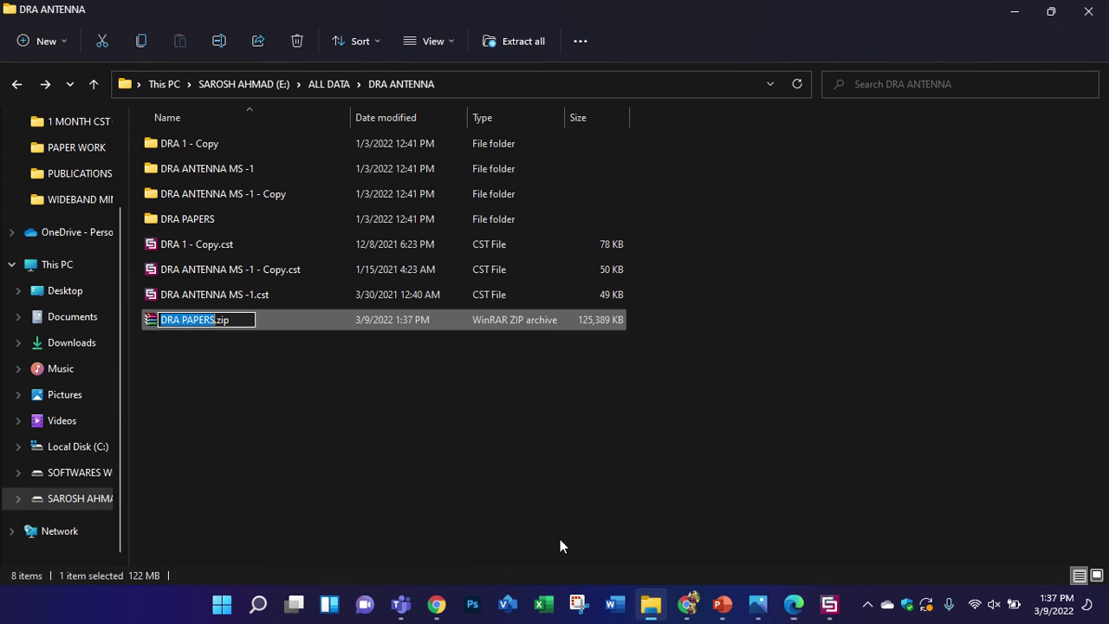
{"action": "left_click", "coordinate": [275, 321]}
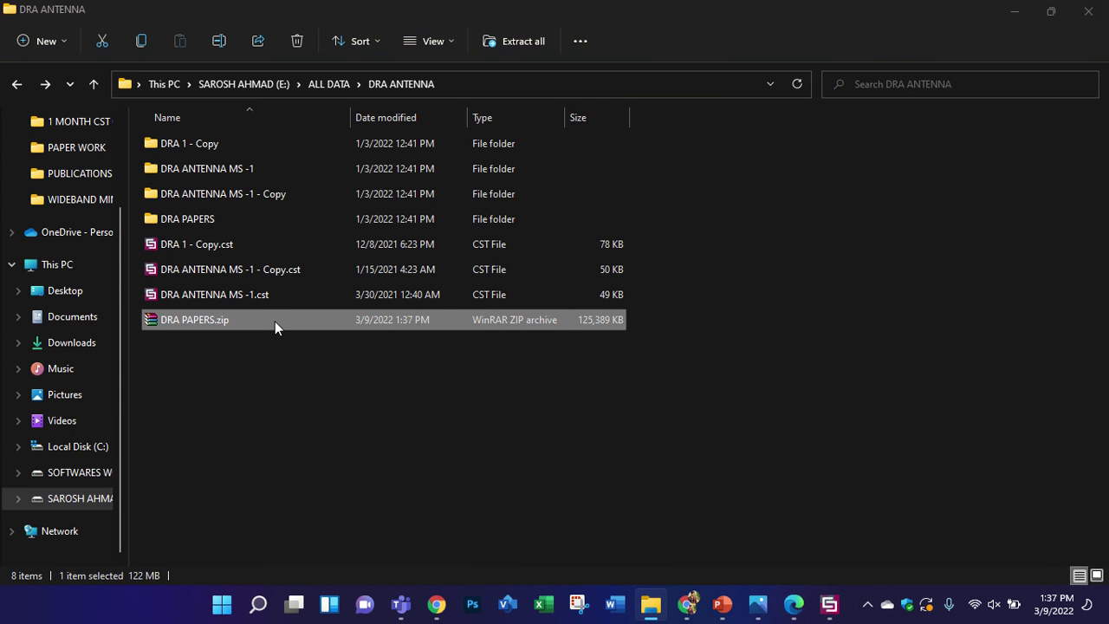
{"action": "double_click", "coordinate": [275, 321]}
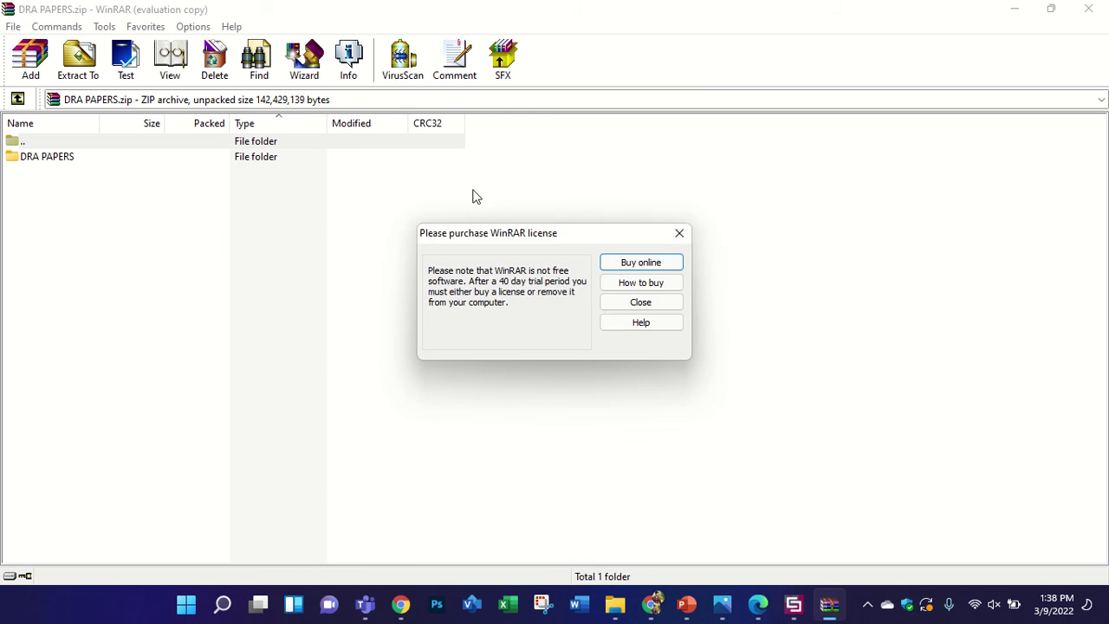
{"action": "left_click", "coordinate": [678, 233]}
{"action": "double_click", "coordinate": [31, 156]}
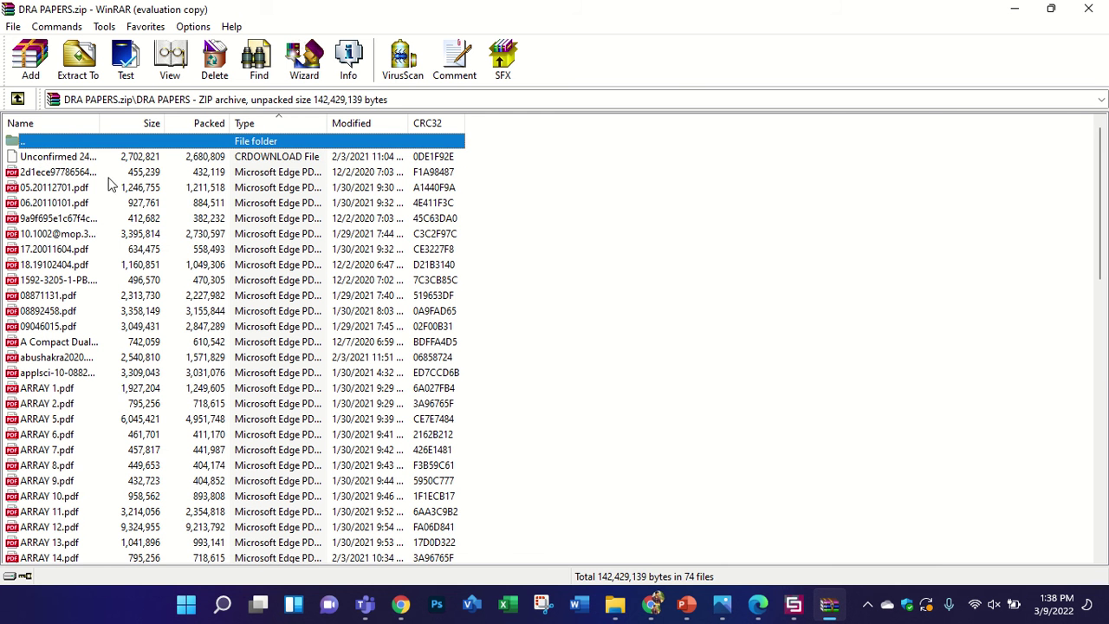
Delete the unconfirmed CRDOWNLOAD file from the DRA PAPERS archive
{"action": "left_click", "coordinate": [50, 161]}
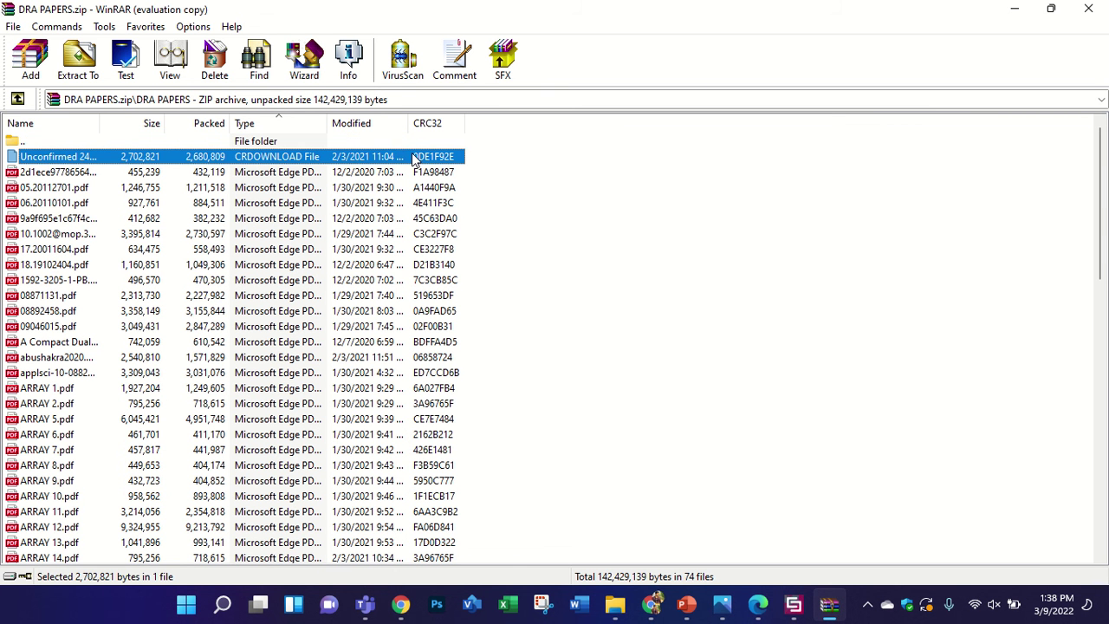
{"action": "key", "text": "Delete"}
{"action": "key", "text": "Return"}
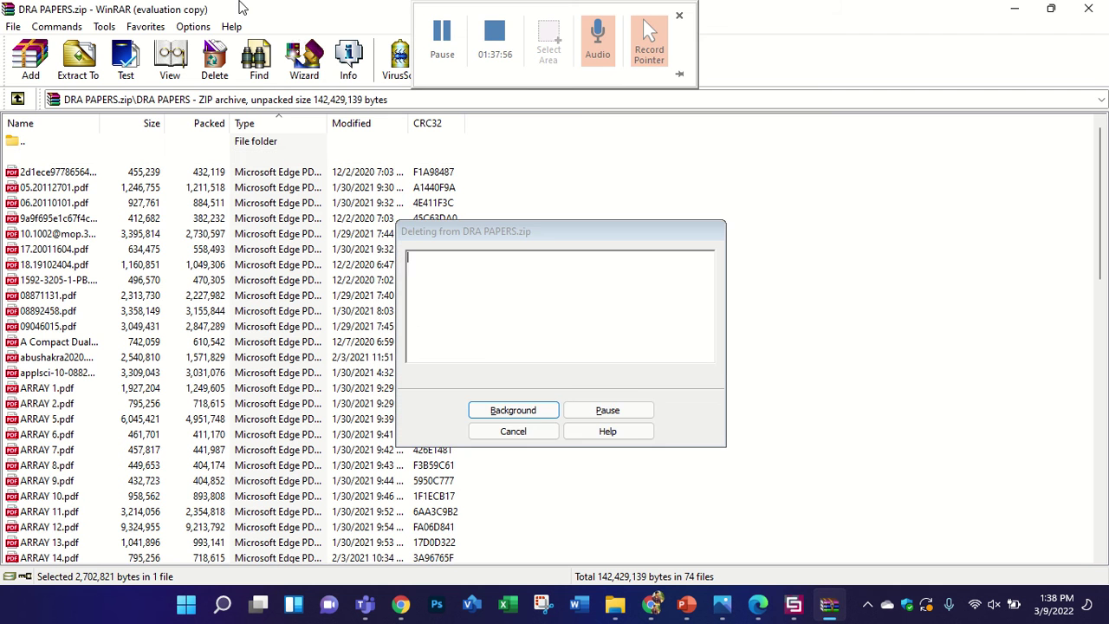
Delete the DRA review and DRA comparison Word documents from the archive and check the remaining PDF files
{"action": "scroll", "coordinate": [490, 364], "scroll_direction": "down", "scroll_amount": 15}
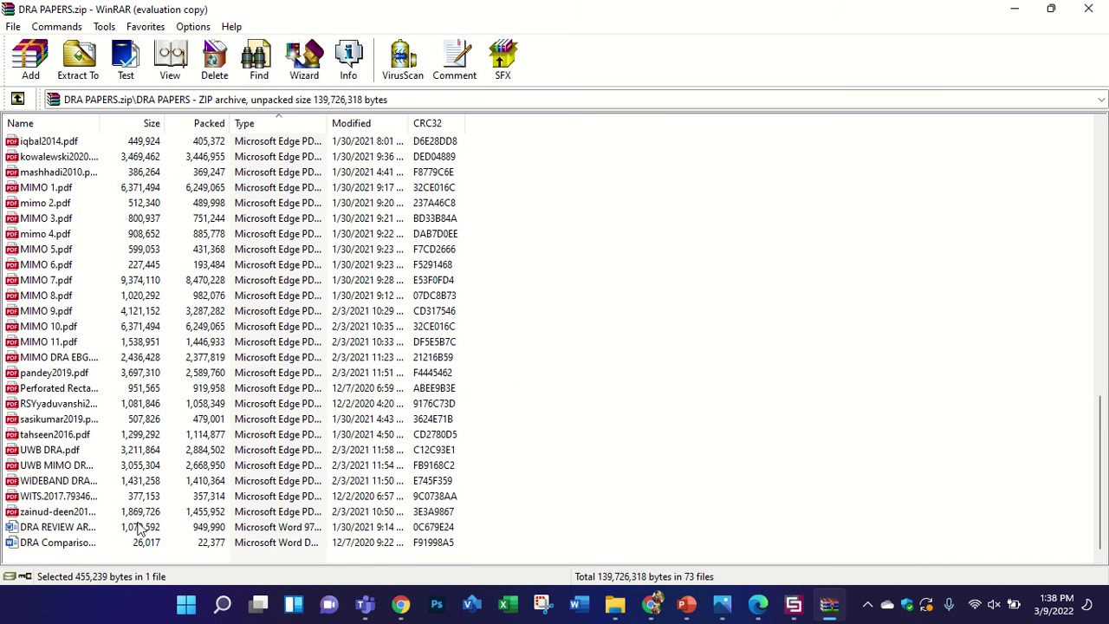
{"action": "left_click", "coordinate": [148, 529]}
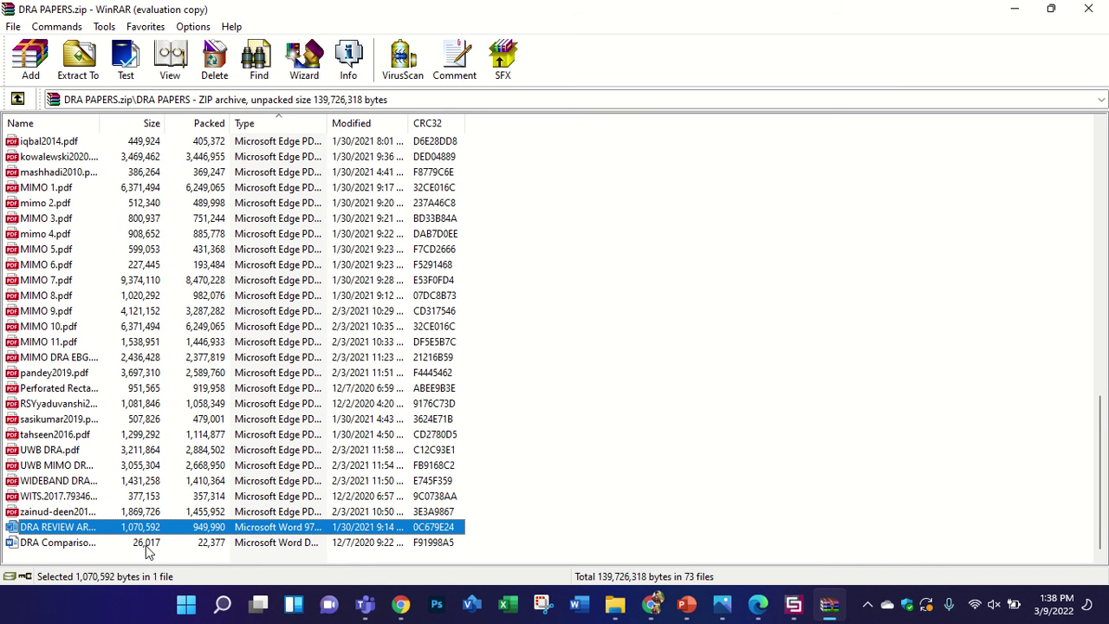
{"action": "left_click", "coordinate": [147, 546], "text": "shift"}
{"action": "key", "text": "Delete"}
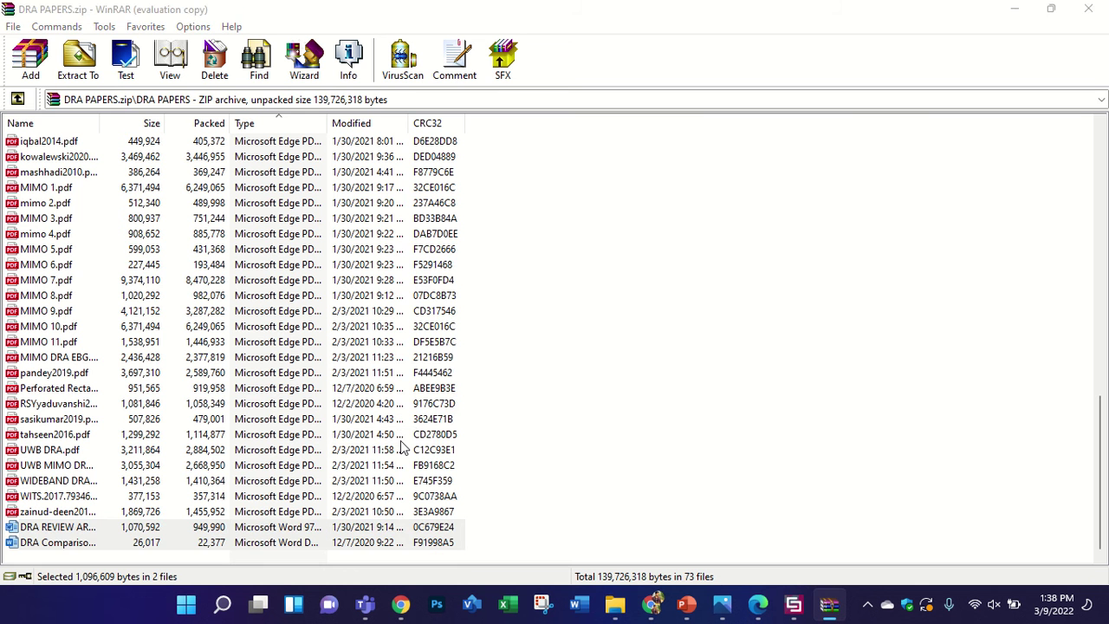
{"action": "key", "text": "Return"}
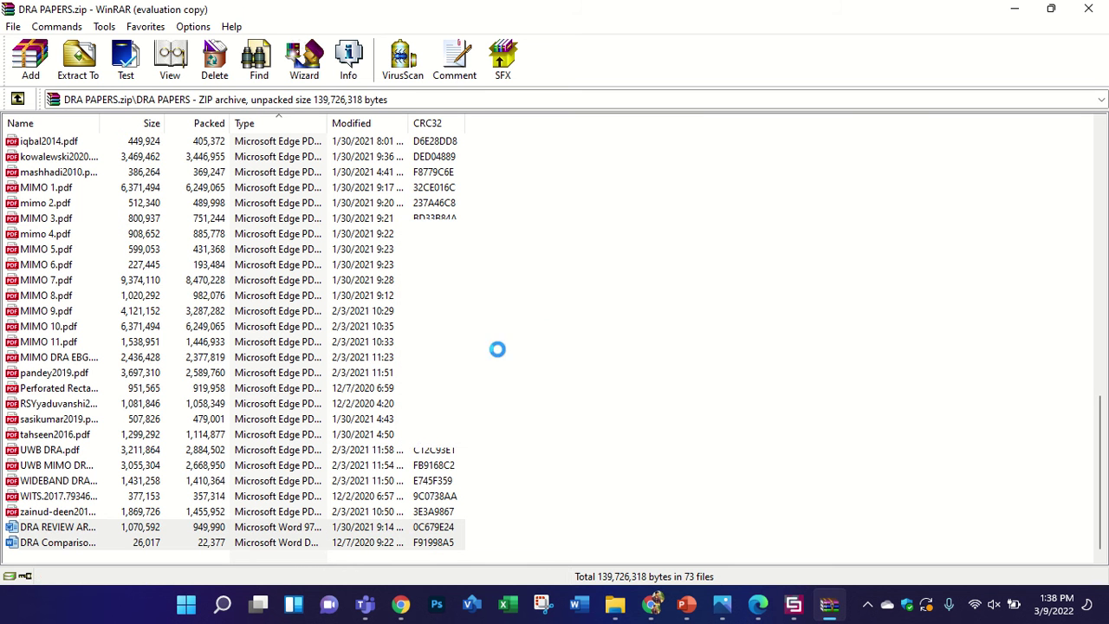
{"action": "scroll", "coordinate": [315, 278], "scroll_direction": "down", "scroll_amount": 15}
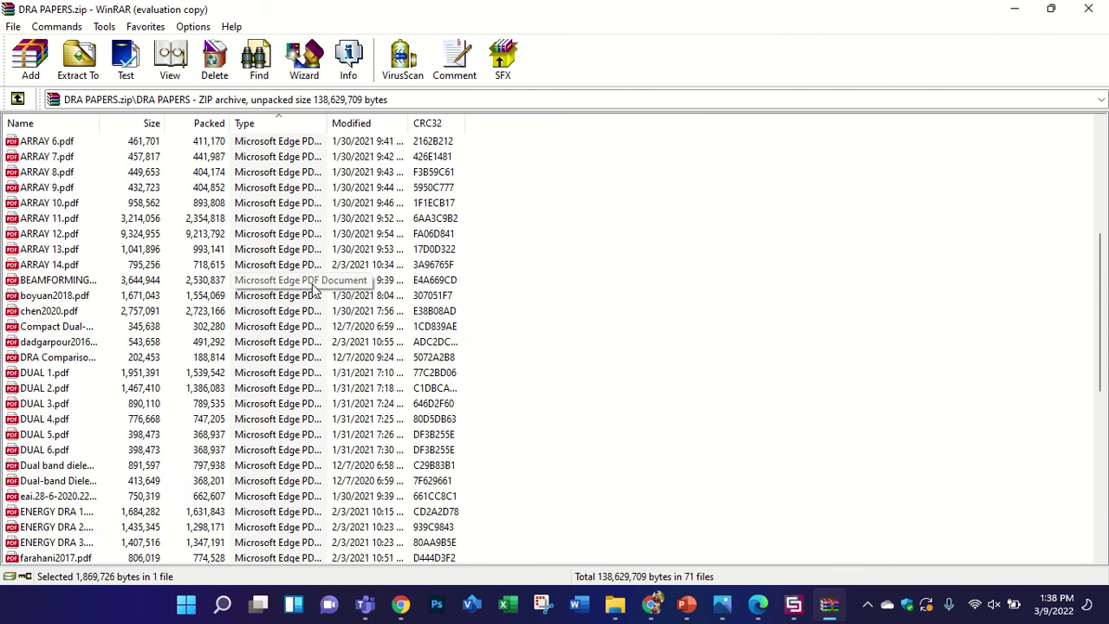
Switch to Gmail in Chrome and browse the PAPER WORK folder and drive E: for a file to attach
{"action": "left_click", "coordinate": [652, 604]}
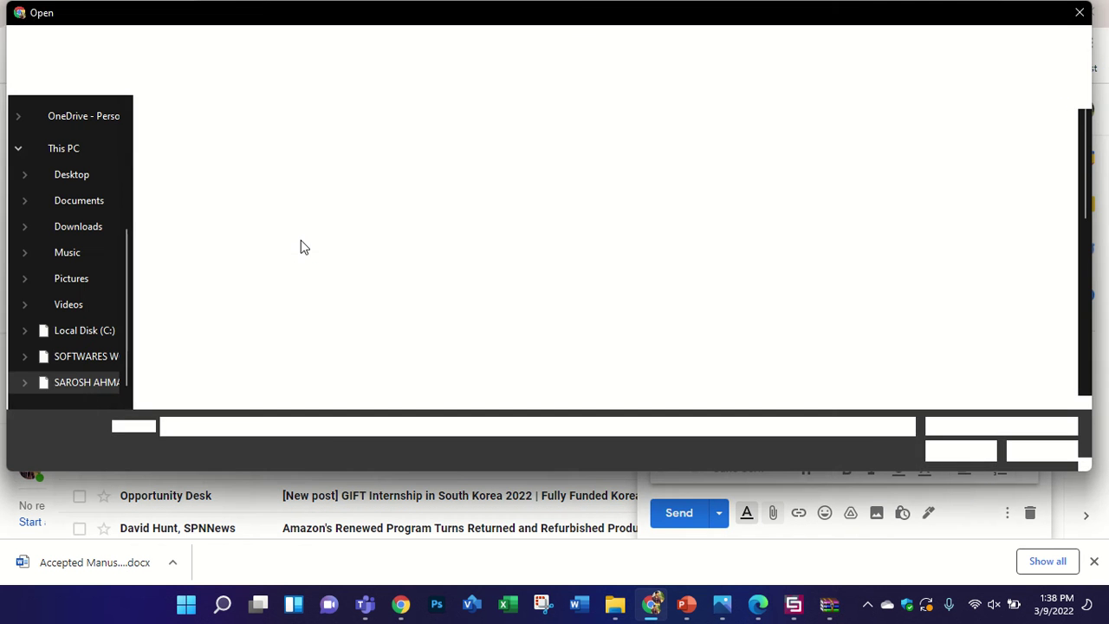
{"action": "scroll", "coordinate": [300, 276], "scroll_direction": "down", "scroll_amount": 8}
{"action": "scroll", "coordinate": [299, 276], "scroll_direction": "up", "scroll_amount": 6}
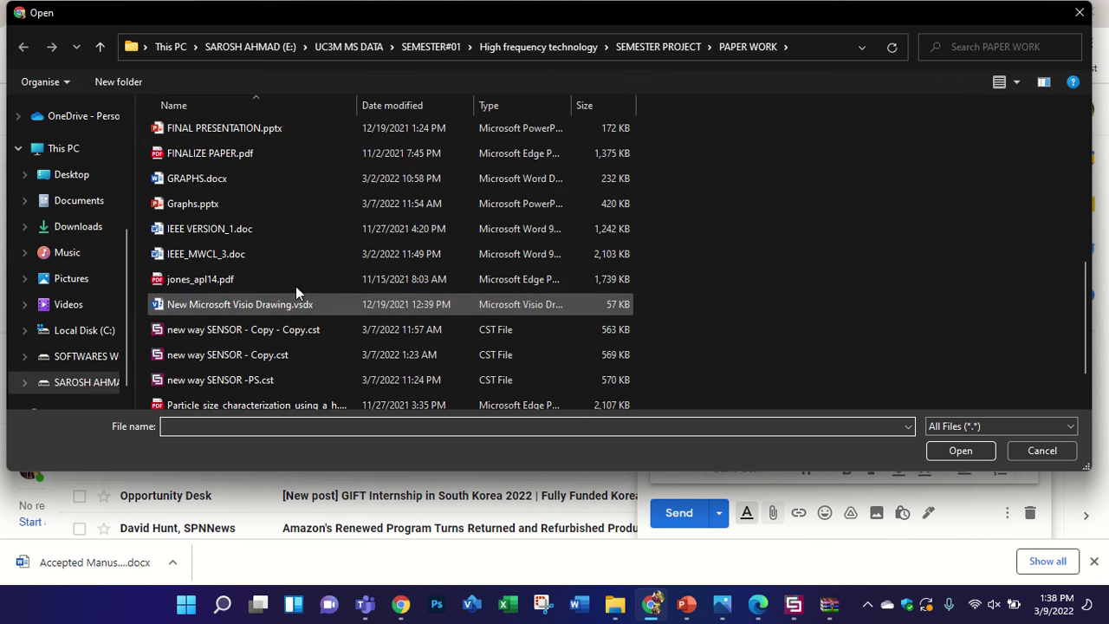
{"action": "scroll", "coordinate": [245, 218], "scroll_direction": "down", "scroll_amount": 2}
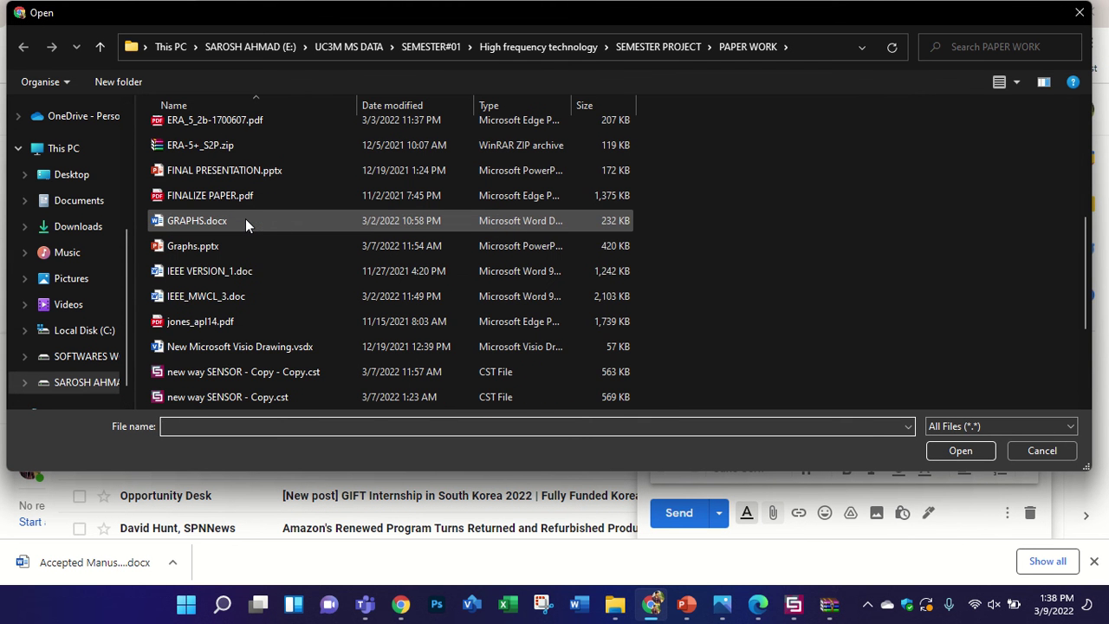
{"action": "scroll", "coordinate": [245, 218], "scroll_direction": "up", "scroll_amount": 4}
{"action": "scroll", "coordinate": [78, 251], "scroll_direction": "down", "scroll_amount": 1}
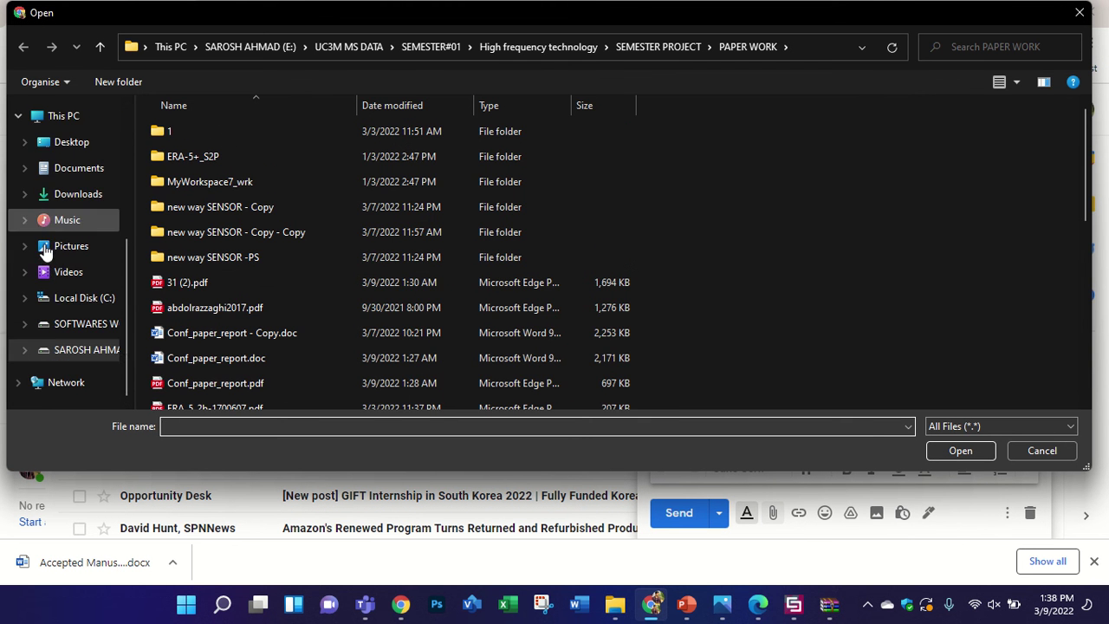
{"action": "left_click", "coordinate": [102, 351]}
{"action": "scroll", "coordinate": [80, 295], "scroll_direction": "up", "scroll_amount": 4}
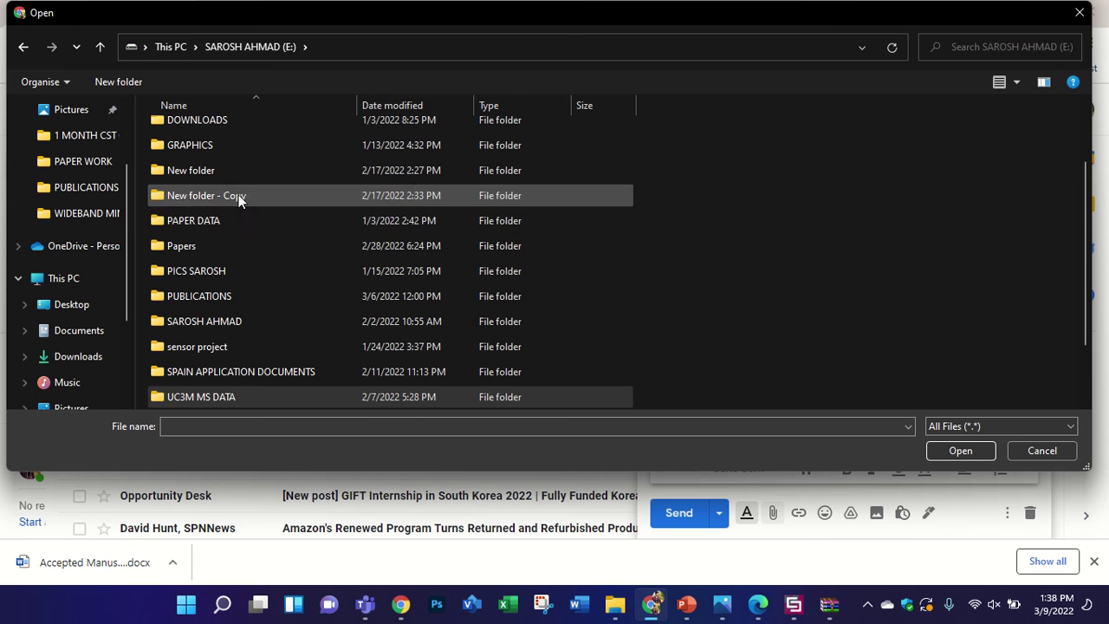
{"action": "scroll", "coordinate": [228, 227], "scroll_direction": "down", "scroll_amount": 1}
{"action": "scroll", "coordinate": [87, 247], "scroll_direction": "down", "scroll_amount": 2}
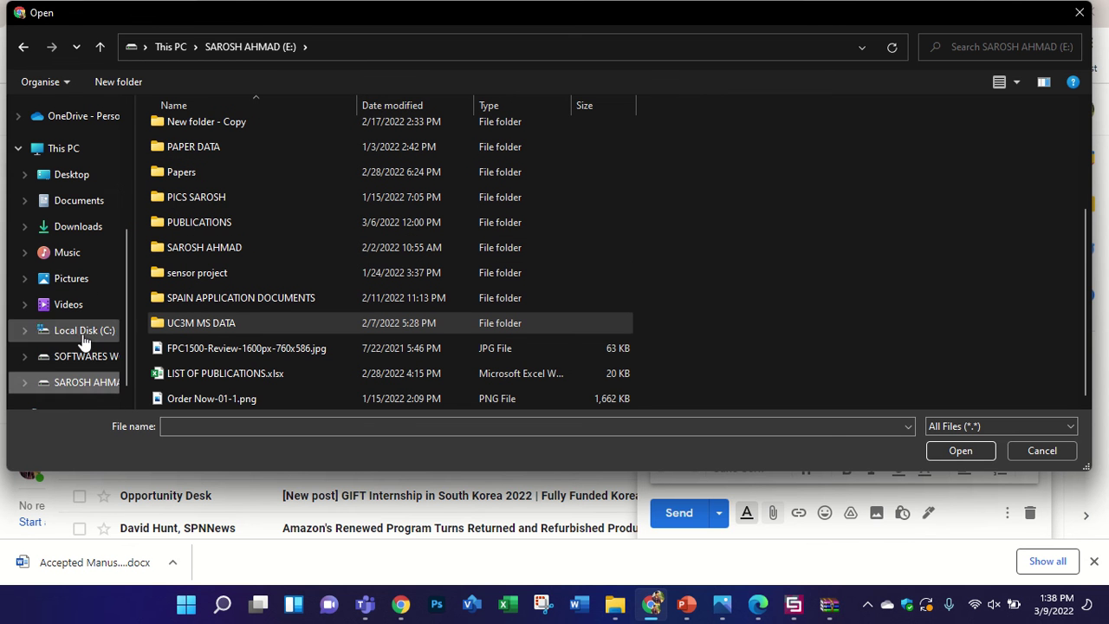
{"action": "scroll", "coordinate": [165, 355], "scroll_direction": "up", "scroll_amount": 1}
{"action": "scroll", "coordinate": [207, 259], "scroll_direction": "down", "scroll_amount": 1}
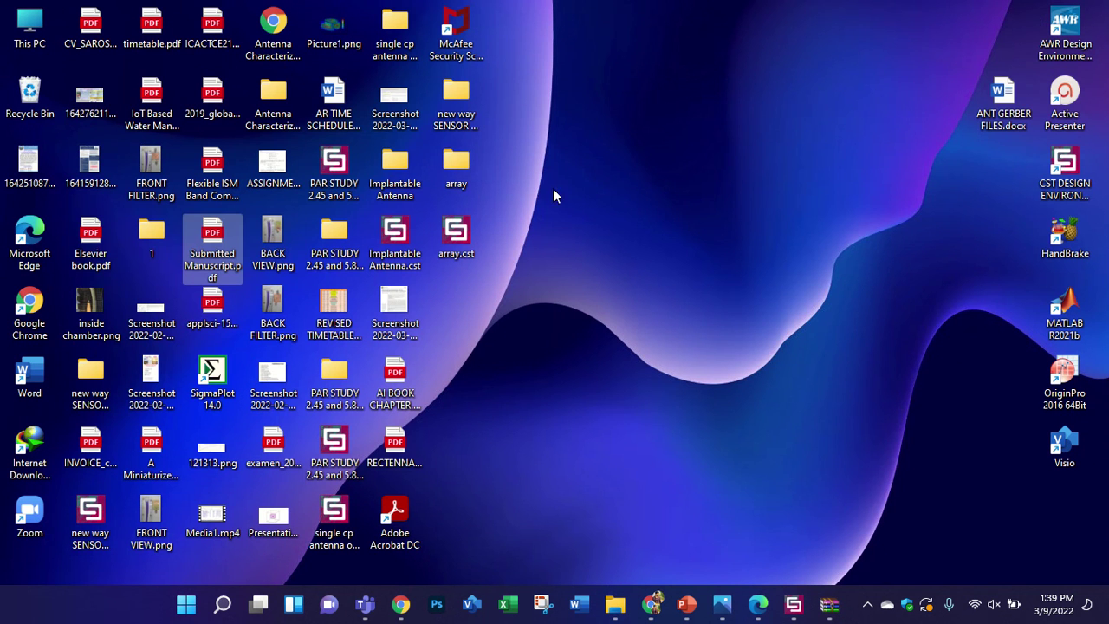
Open the book chapter call image 1641591280668.jpg from the desktop, view it and return to the desktop
{"action": "left_click", "coordinate": [98, 169]}
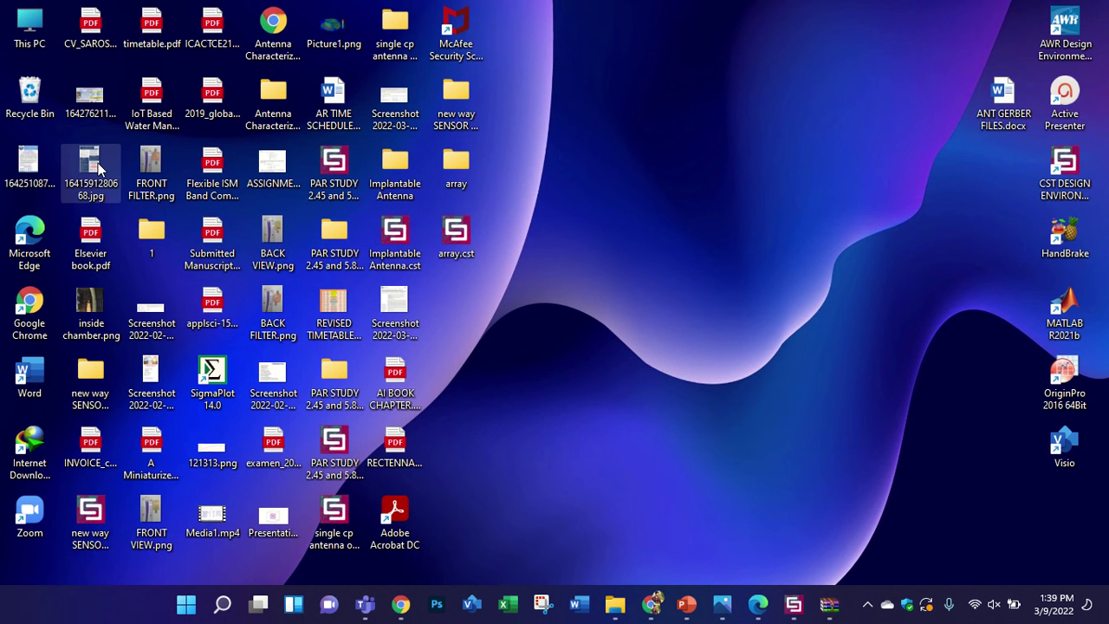
{"action": "double_click", "coordinate": [97, 163]}
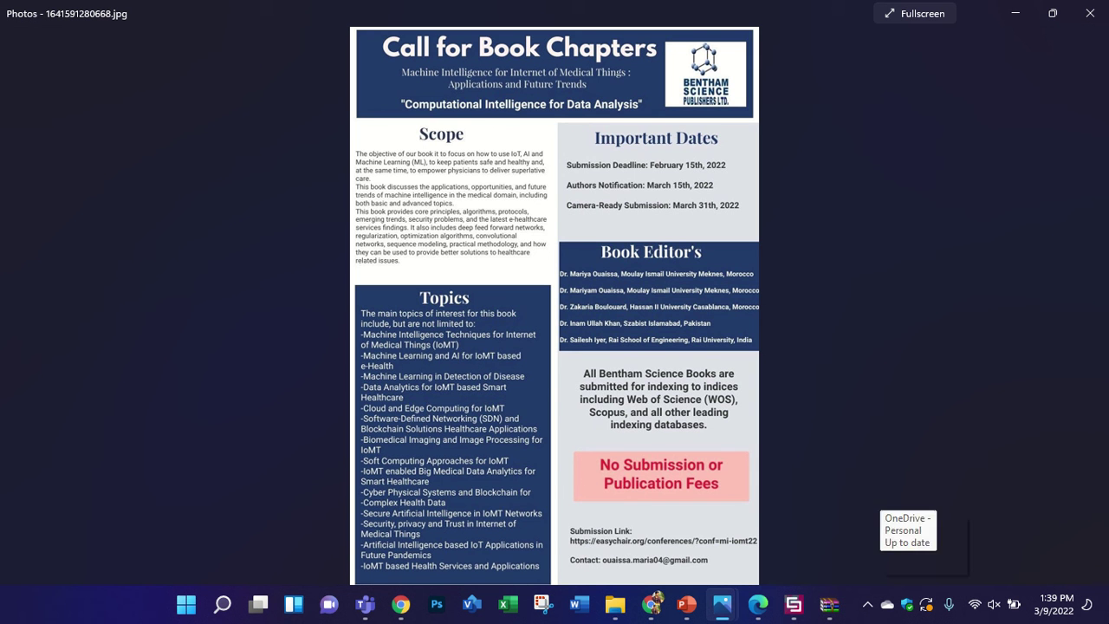
{"action": "key", "text": "super+d"}
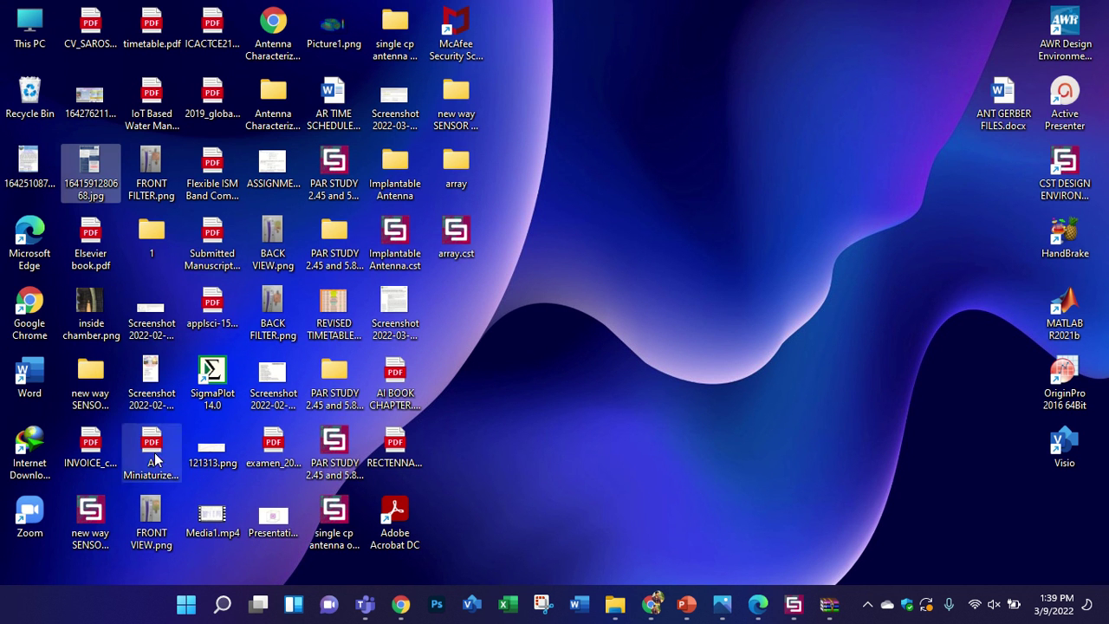
Open Elsevier book.pdf from the desktop to view its call for book chapters
{"action": "left_click", "coordinate": [152, 368]}
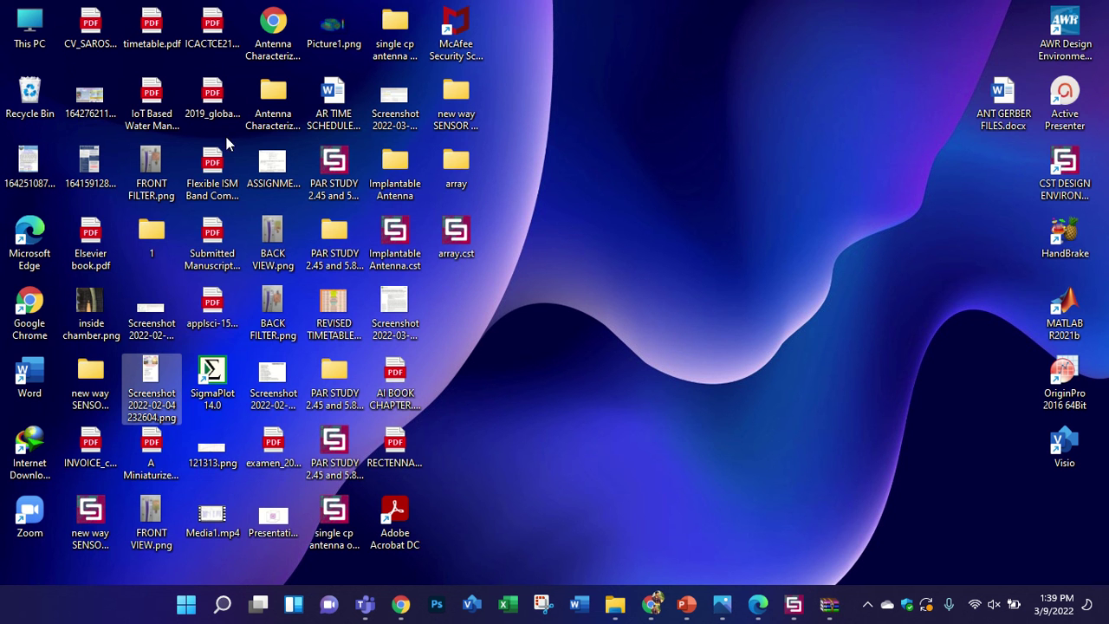
{"action": "left_click", "coordinate": [145, 455]}
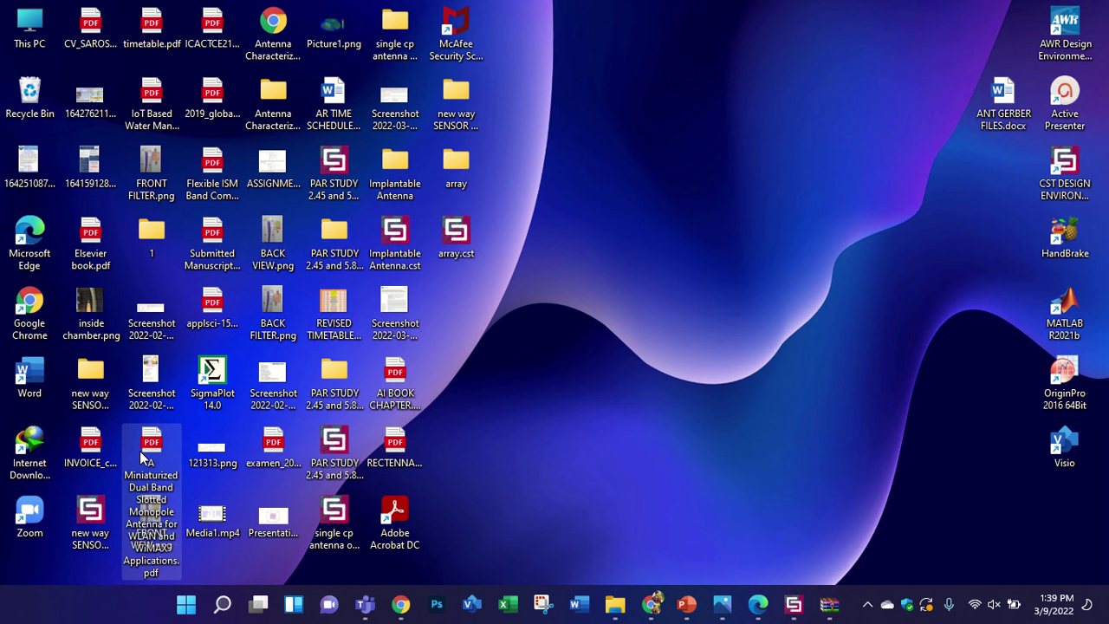
{"action": "left_click", "coordinate": [101, 233]}
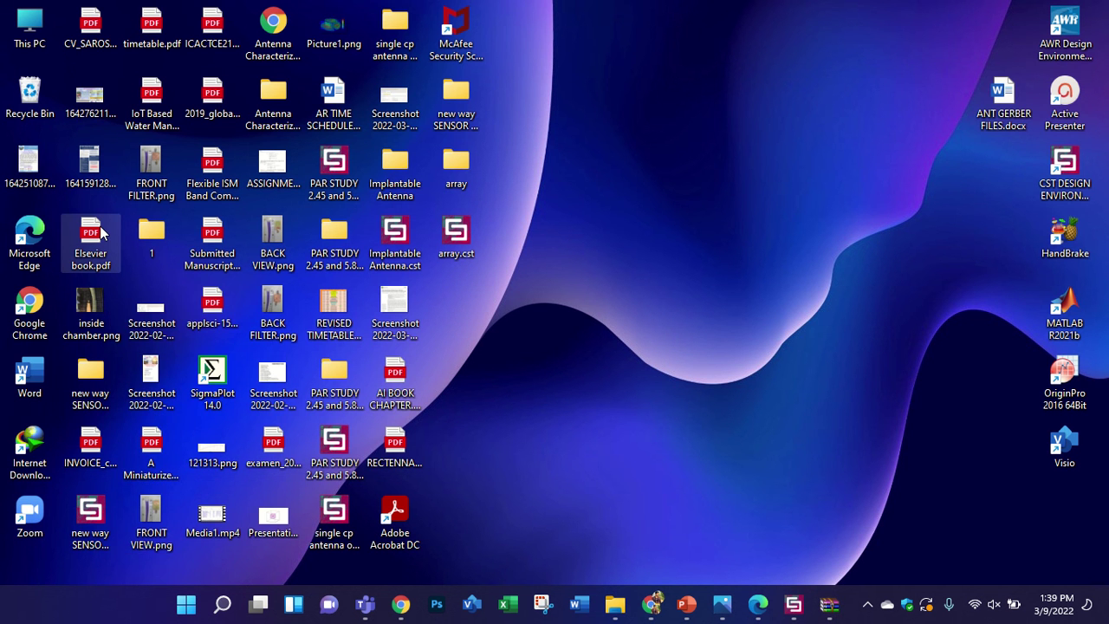
{"action": "double_click", "coordinate": [100, 232]}
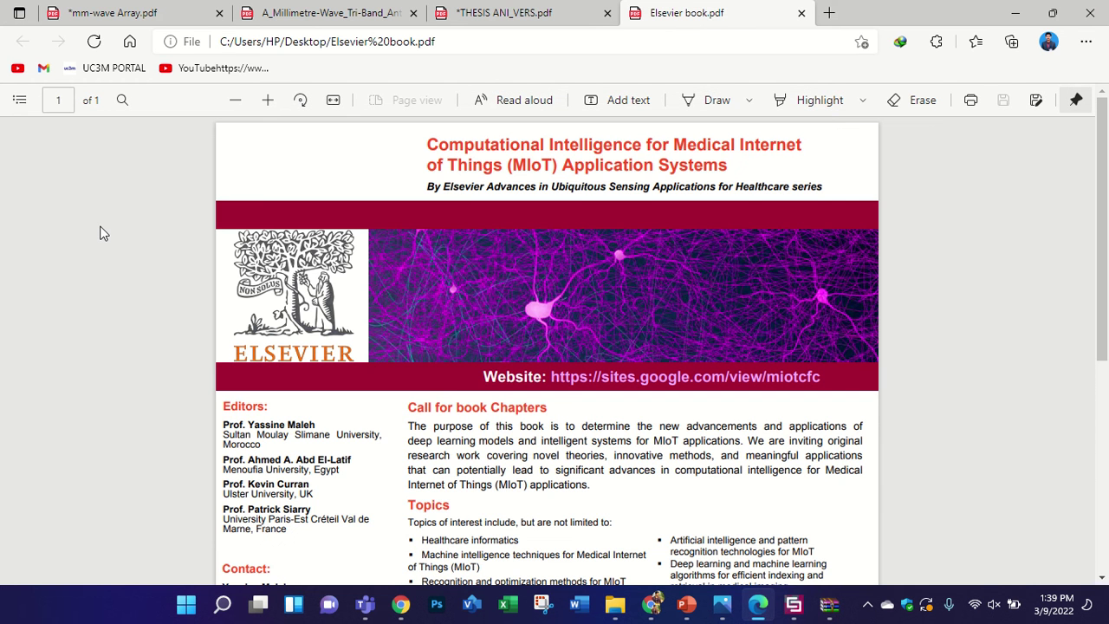
Examine the Elsevier book chapter call's topics, submission guidelines, publication details and important dates
{"action": "scroll", "coordinate": [207, 181], "scroll_direction": "down", "scroll_amount": 3, "text": "ctrl"}
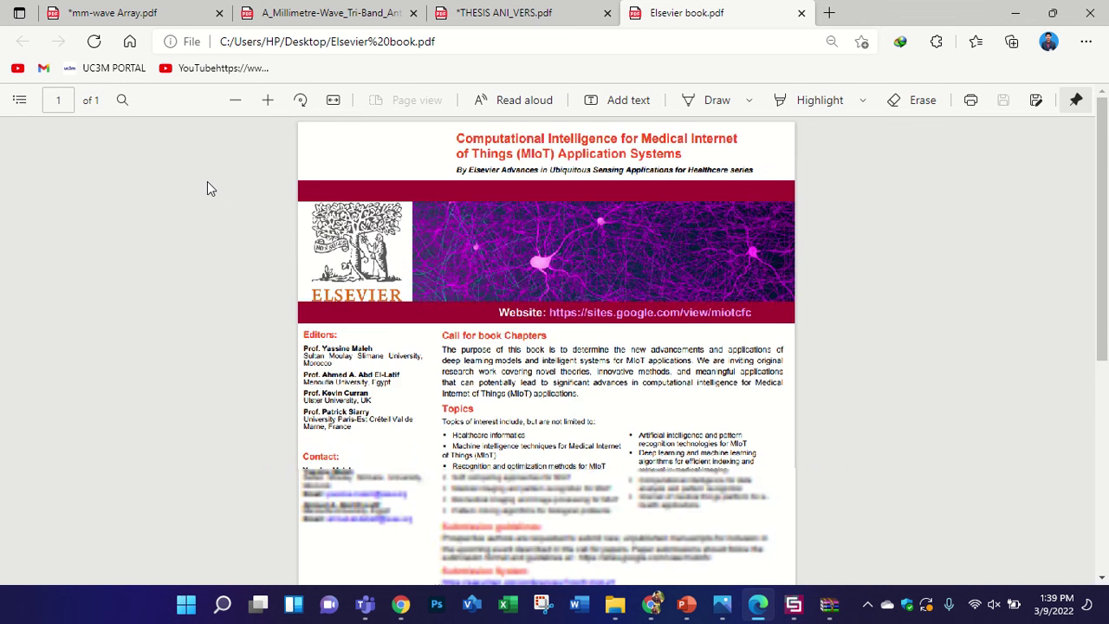
{"action": "scroll", "coordinate": [207, 182], "scroll_direction": "up", "scroll_amount": 1, "text": "ctrl"}
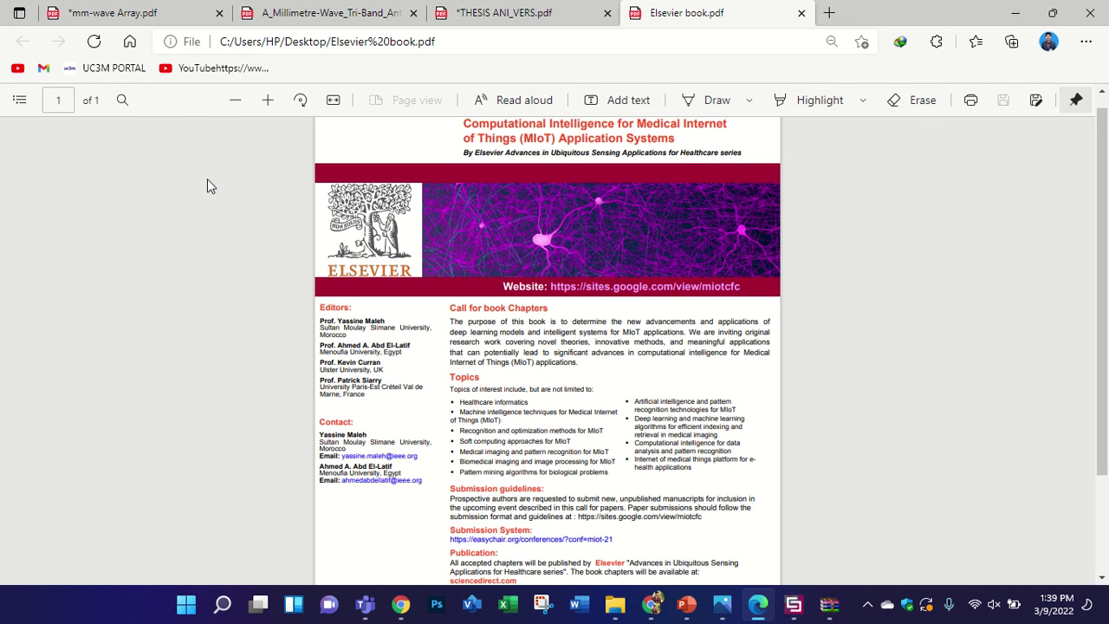
{"action": "scroll", "coordinate": [208, 180], "scroll_direction": "down", "scroll_amount": 3}
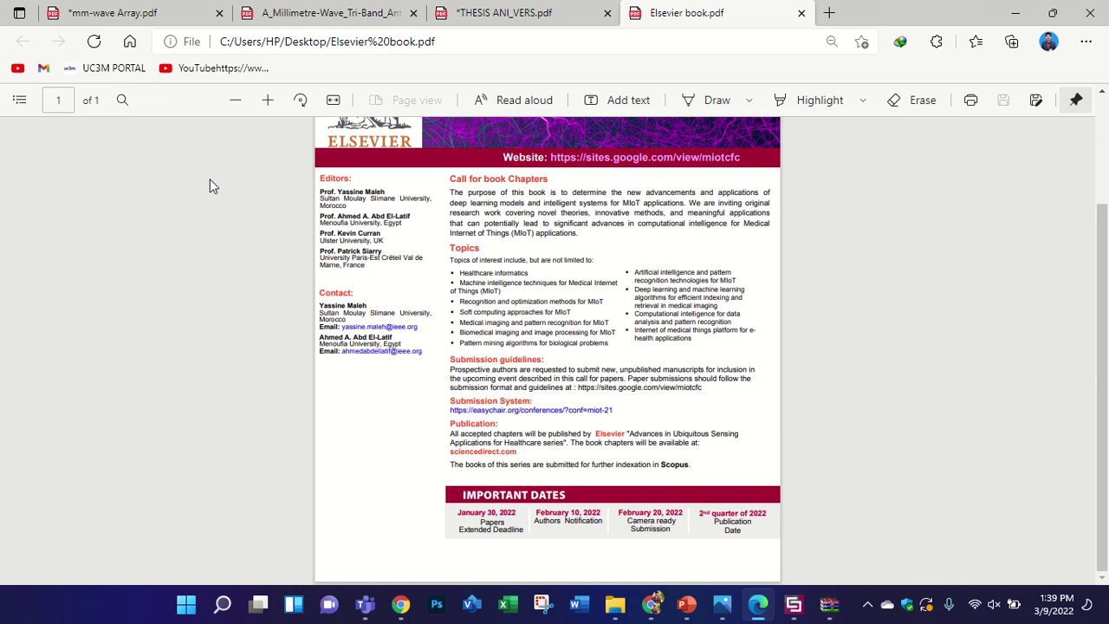
{"action": "scroll", "coordinate": [652, 513], "scroll_direction": "up", "scroll_amount": 3, "text": "ctrl"}
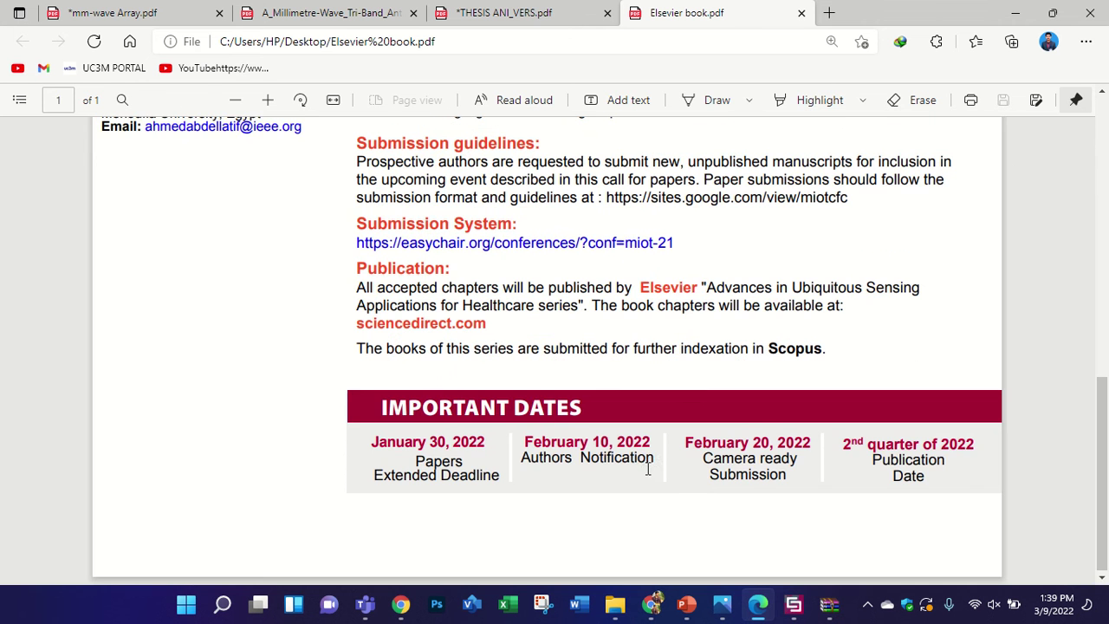
{"action": "scroll", "coordinate": [795, 483], "scroll_direction": "up", "scroll_amount": 1, "text": "ctrl"}
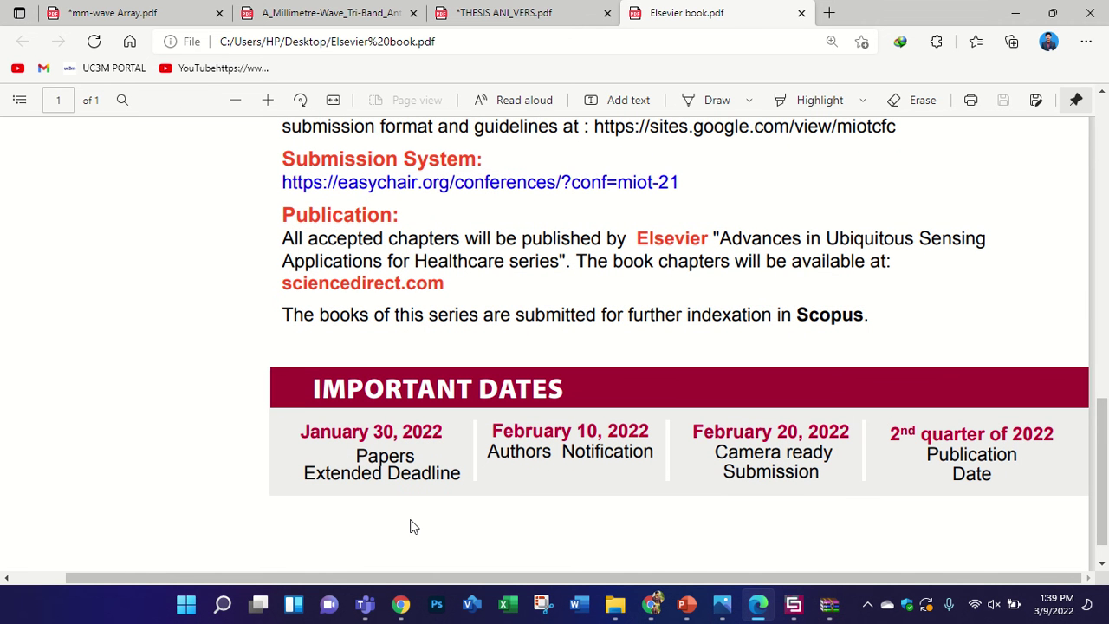
{"action": "scroll", "coordinate": [414, 526], "scroll_direction": "down", "scroll_amount": 1, "text": "ctrl"}
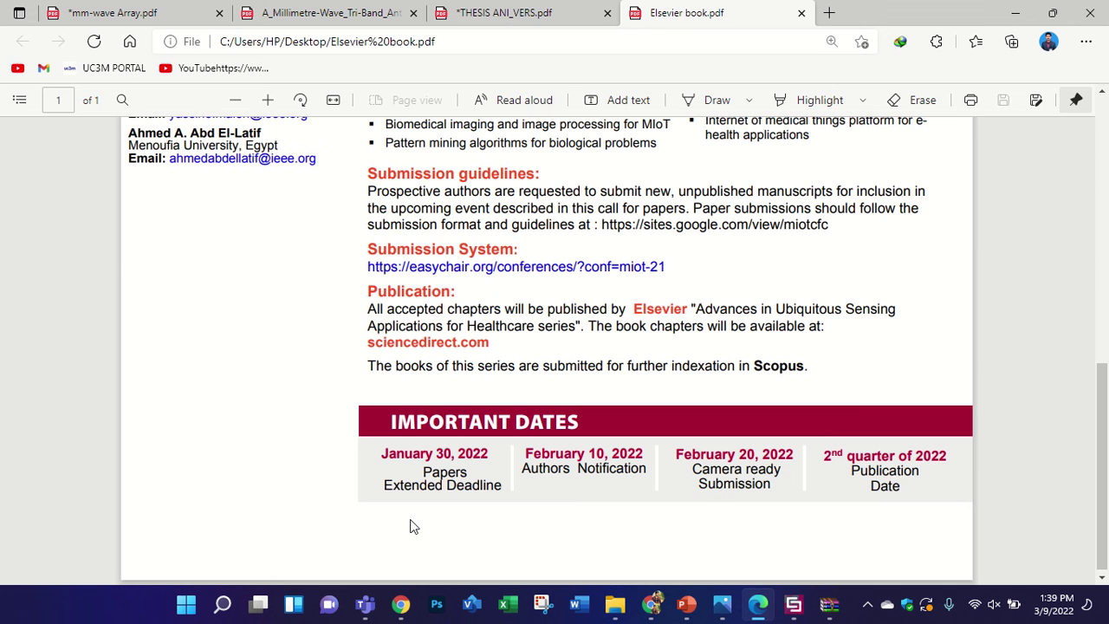
{"action": "scroll", "coordinate": [414, 526], "scroll_direction": "down", "scroll_amount": 1, "text": "ctrl"}
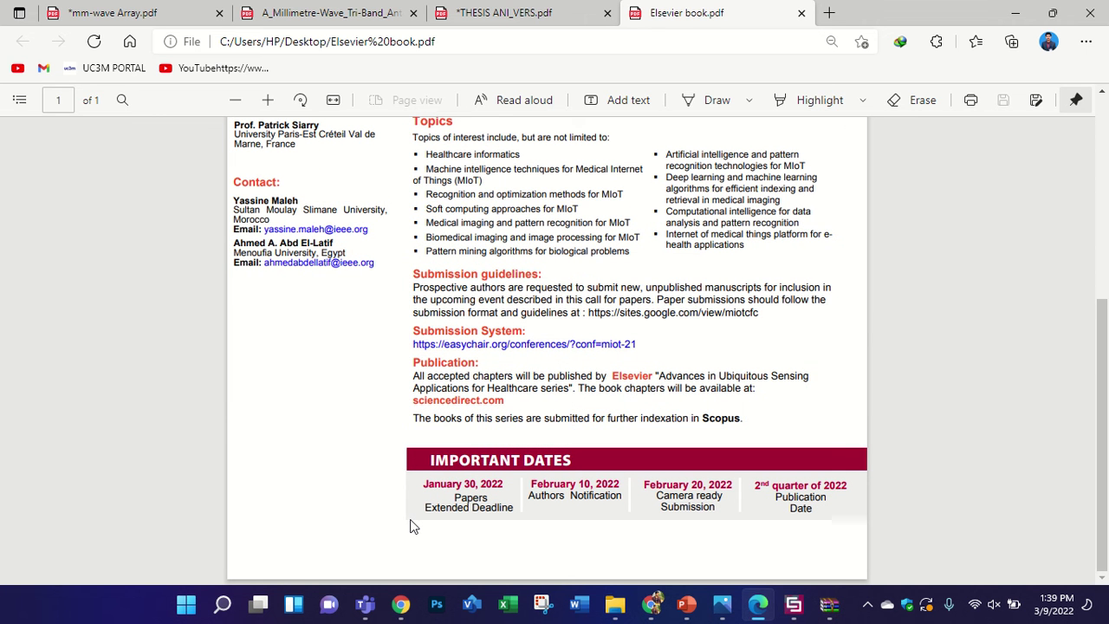
{"action": "scroll", "coordinate": [413, 526], "scroll_direction": "down", "scroll_amount": 1, "text": "ctrl"}
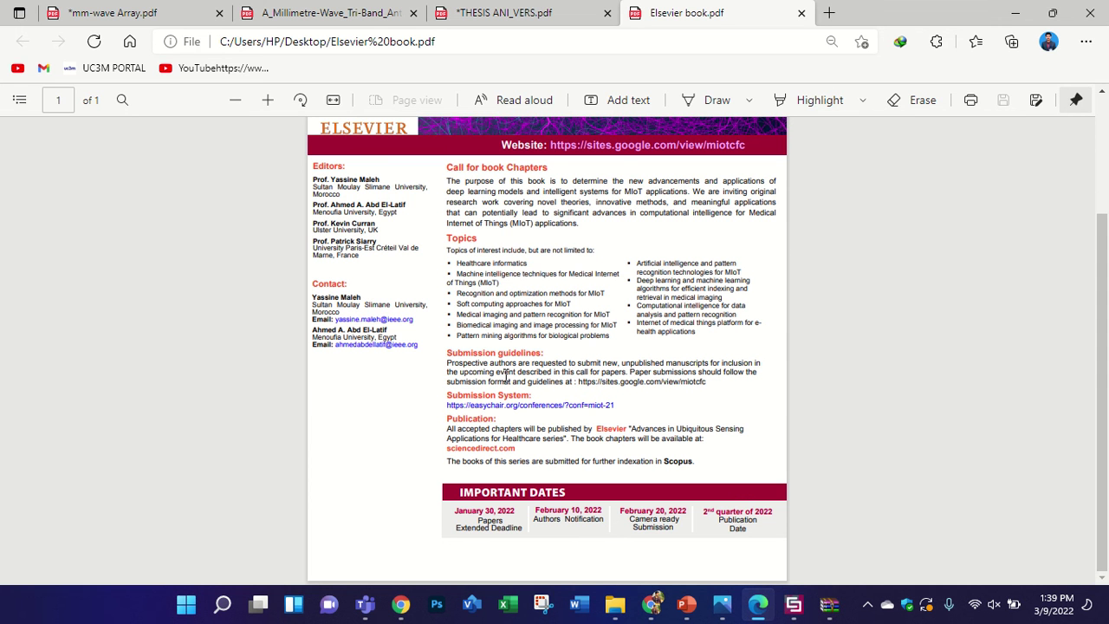
Switch to File Explorer and open the PAPER 33 ( THz Book Chapter) folder in ALL DATA > CONFERENCE SUBMITTED on drive E:
{"action": "left_click", "coordinate": [614, 604]}
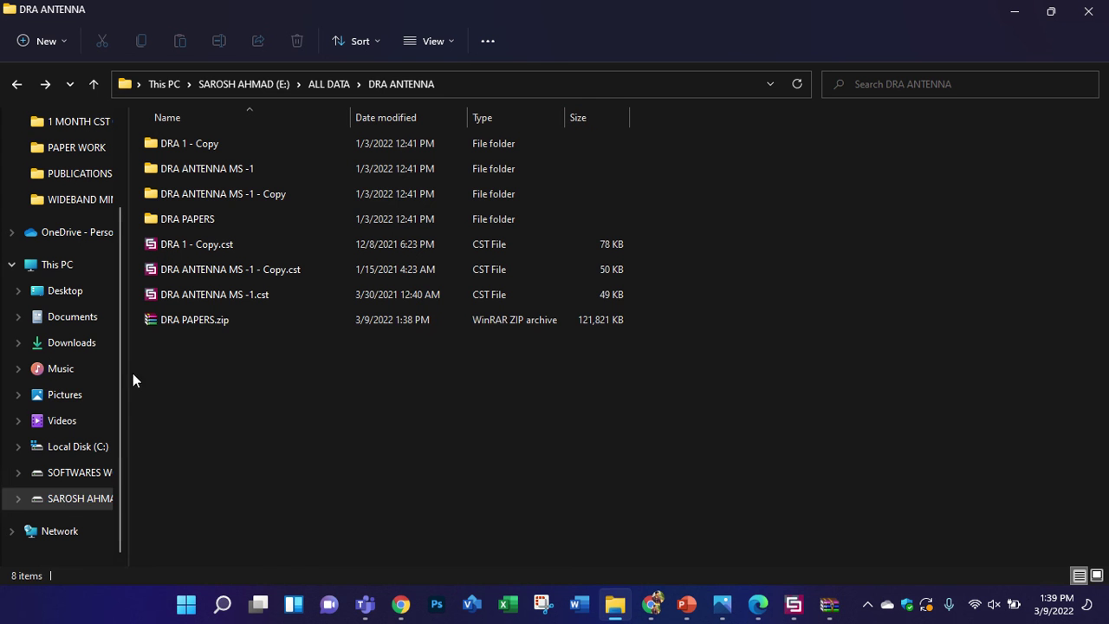
{"action": "left_click", "coordinate": [95, 501]}
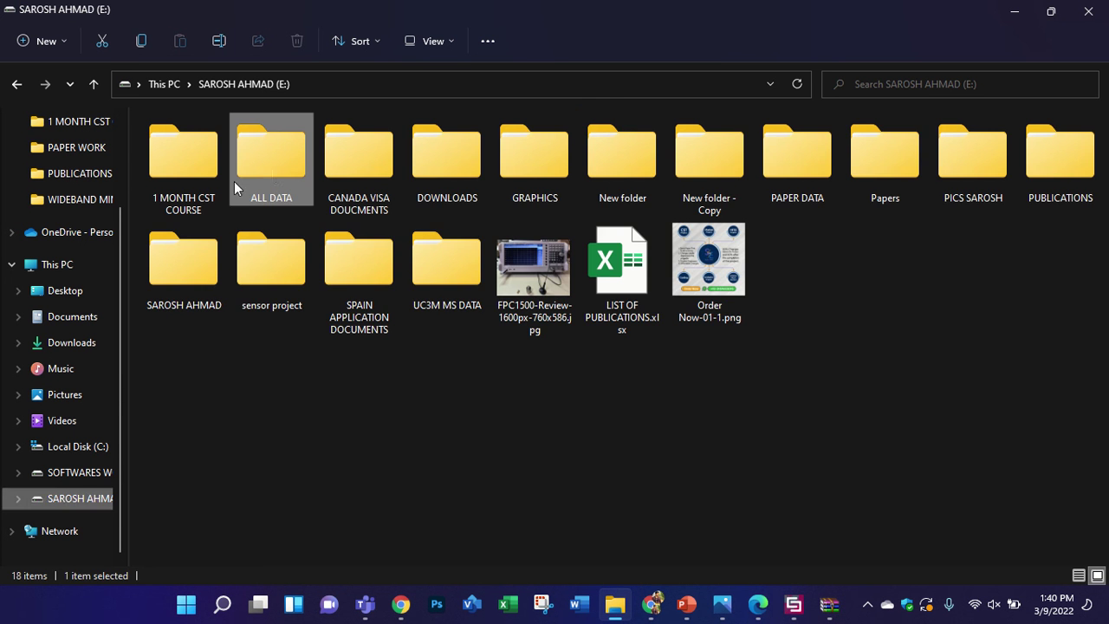
{"action": "double_click", "coordinate": [270, 165]}
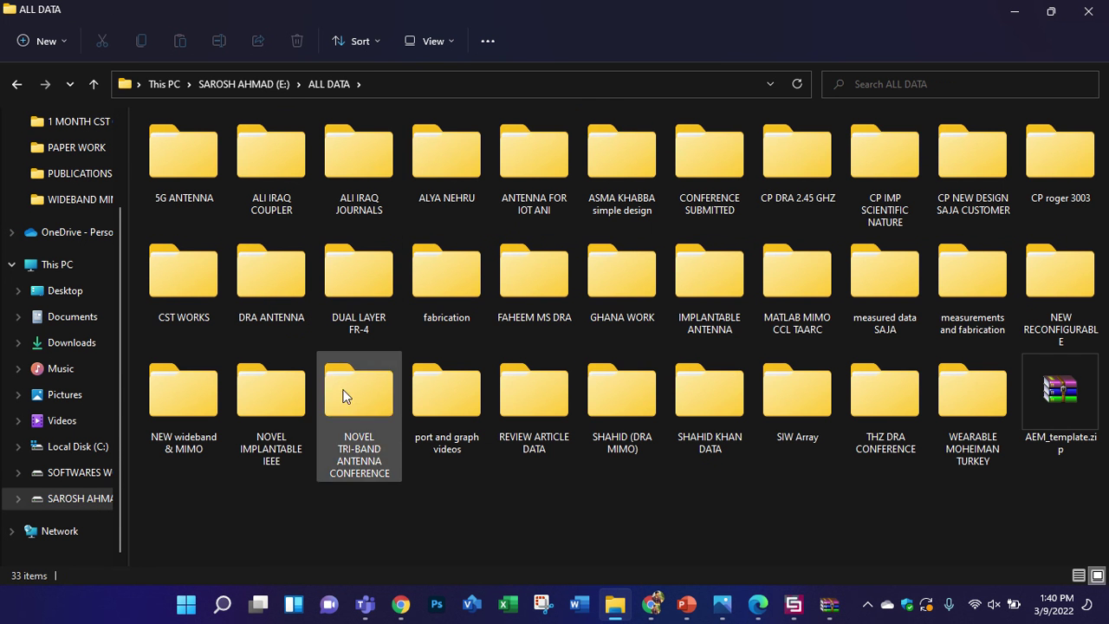
{"action": "double_click", "coordinate": [863, 383]}
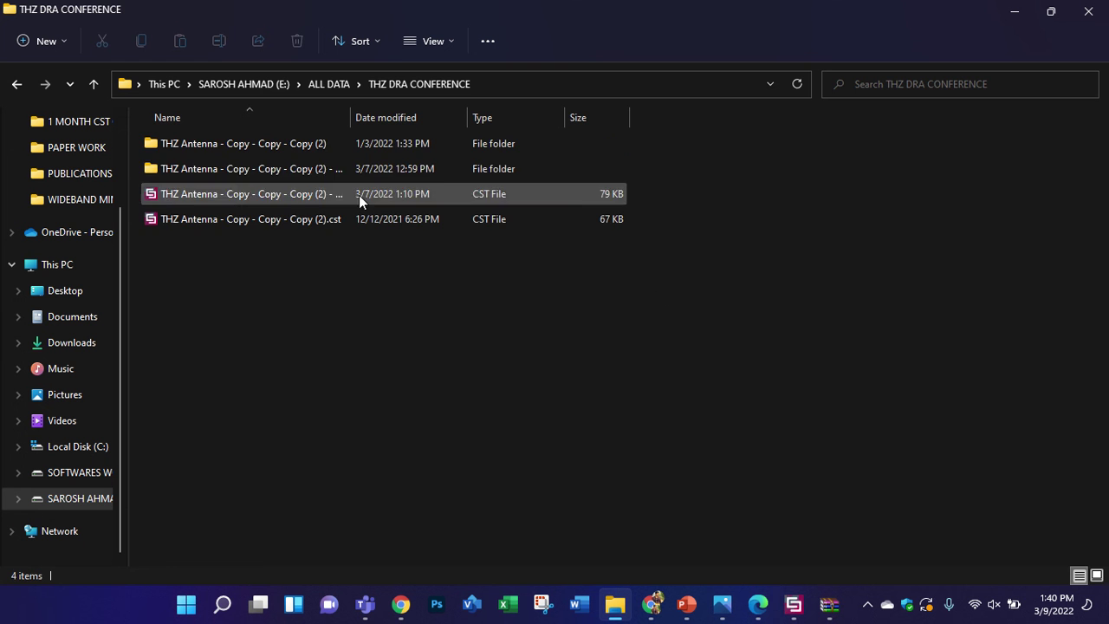
{"action": "left_click", "coordinate": [350, 87]}
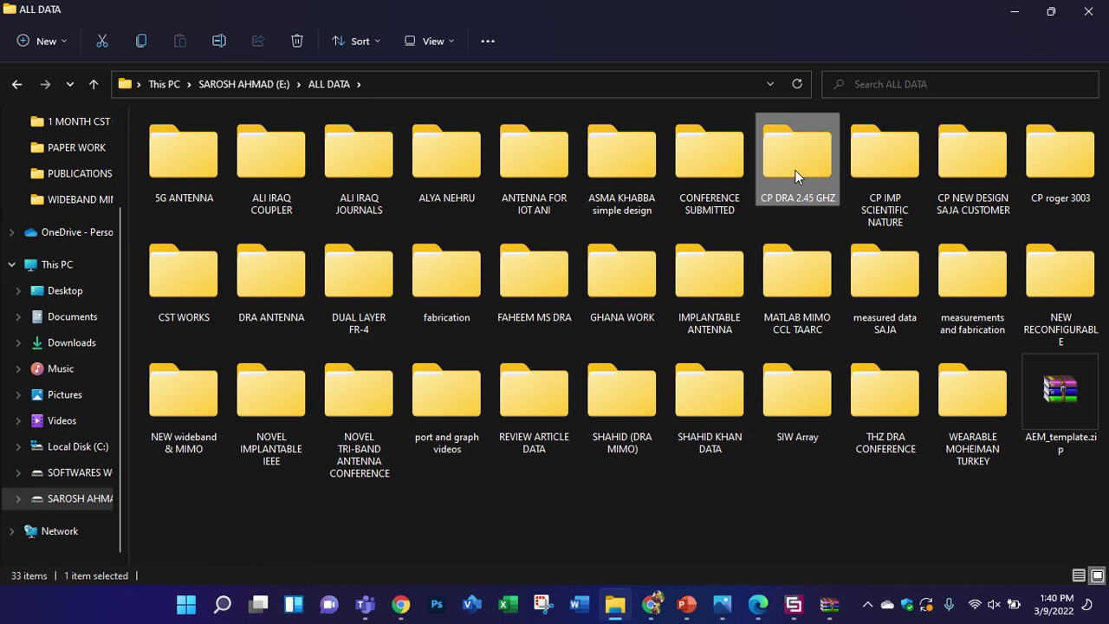
{"action": "double_click", "coordinate": [728, 176]}
{"action": "scroll", "coordinate": [370, 446], "scroll_direction": "down", "scroll_amount": 5}
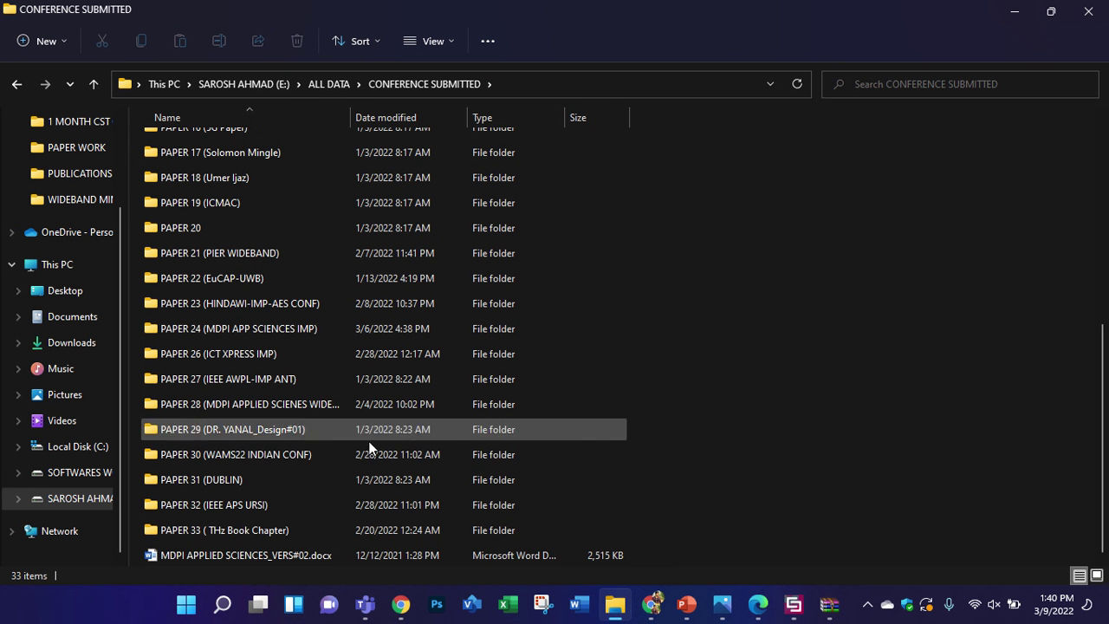
{"action": "double_click", "coordinate": [300, 530]}
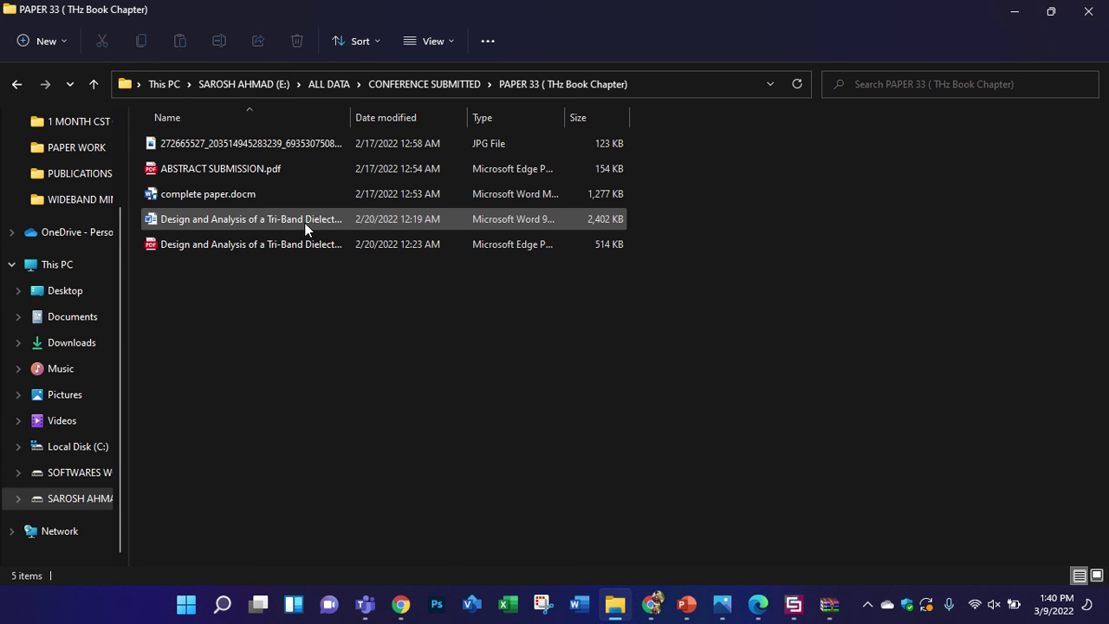
Show the folder's files as large thumbnails and open the Springer call for book chapters JPG to examine its topics of interest
{"action": "left_click", "coordinate": [1097, 576]}
{"action": "left_click", "coordinate": [174, 145]}
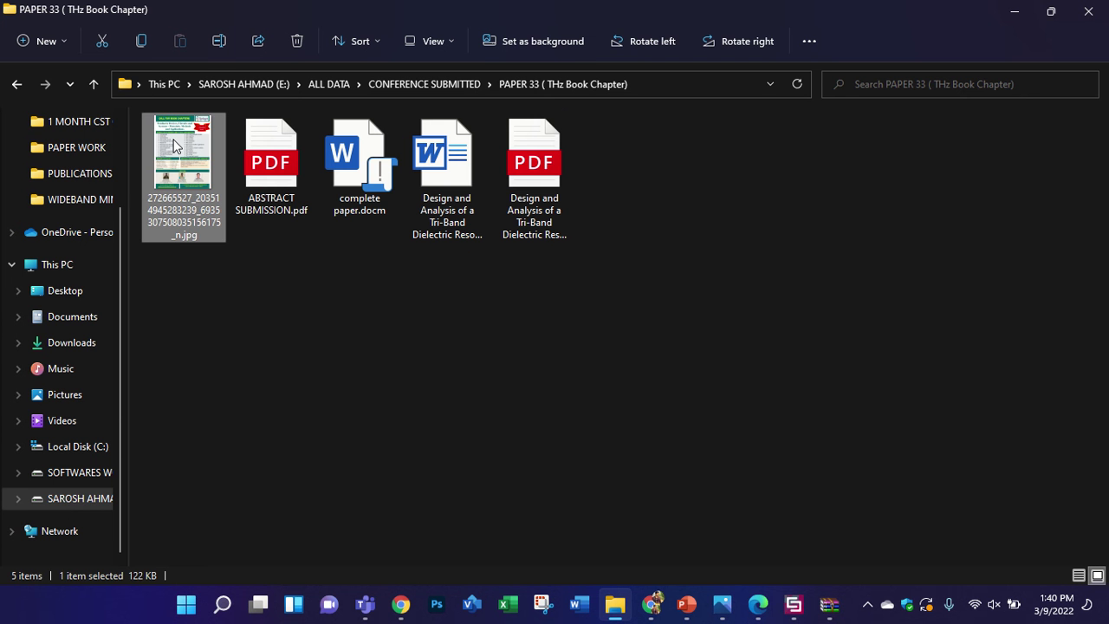
{"action": "double_click", "coordinate": [174, 145]}
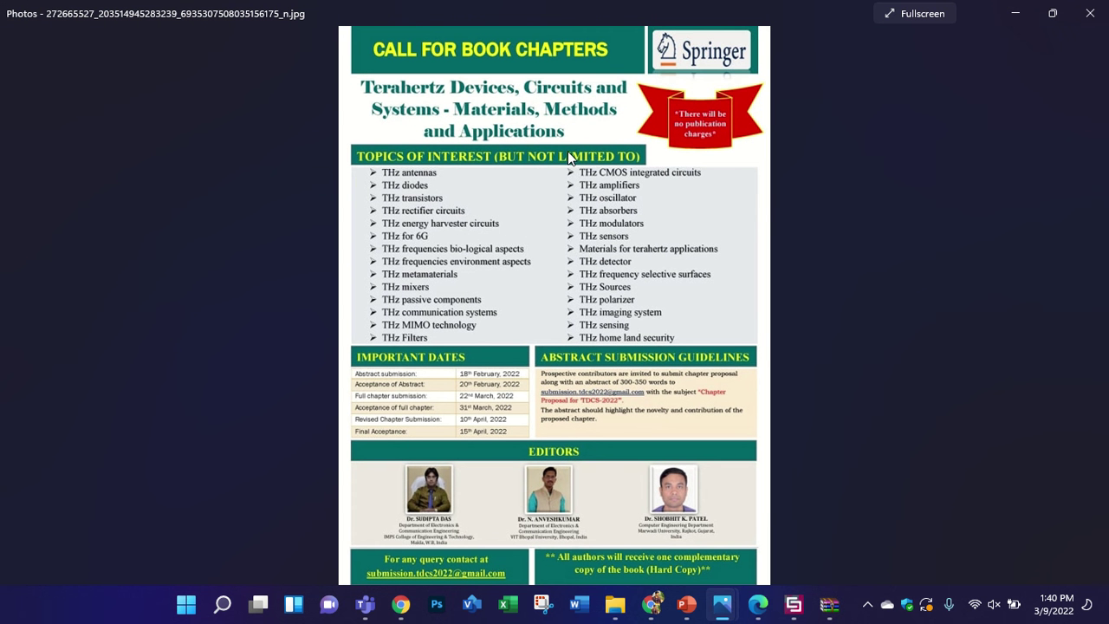
{"action": "scroll", "coordinate": [423, 186], "scroll_direction": "up", "scroll_amount": 1}
{"action": "scroll", "coordinate": [422, 185], "scroll_direction": "up", "scroll_amount": 2}
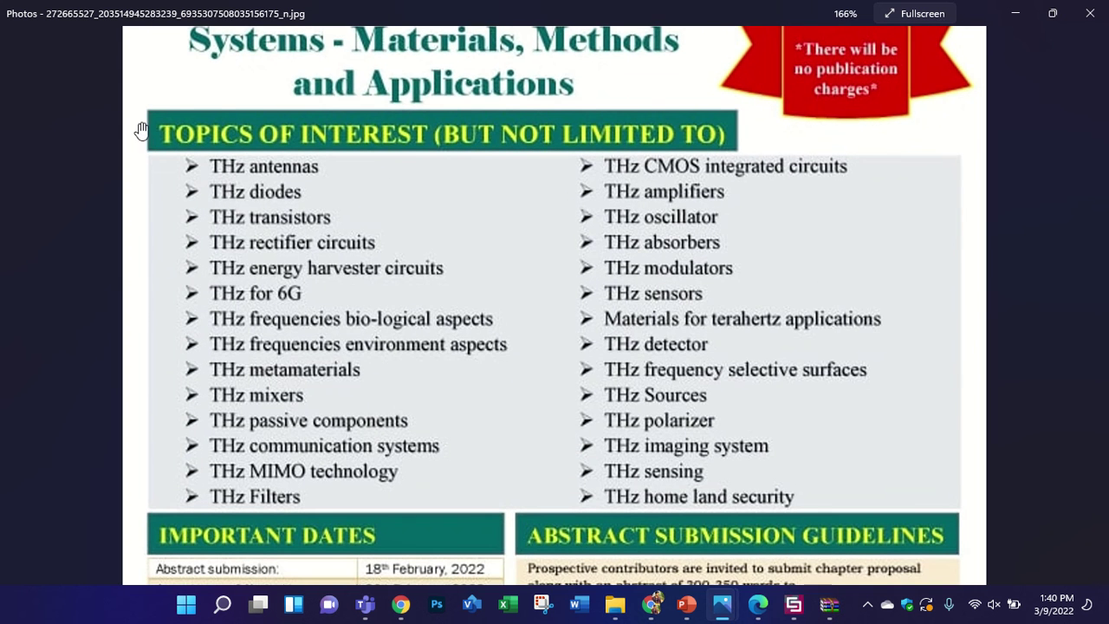